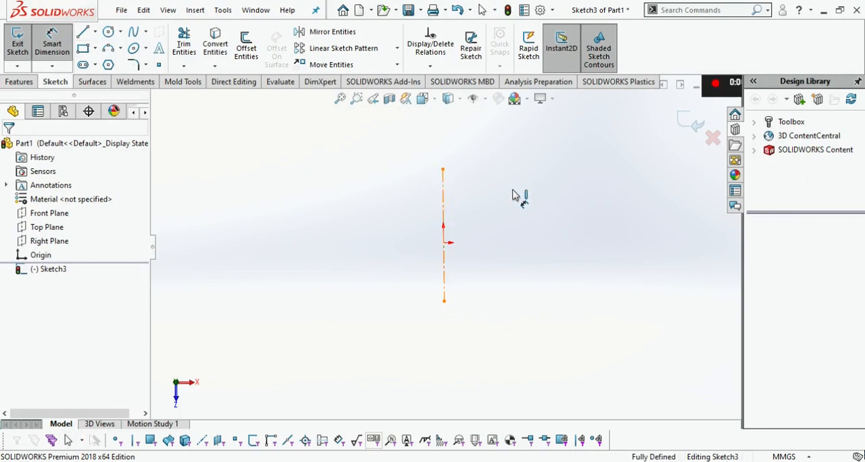
Dimension the length of the vertical centerline at 100 mm
click(521, 201)
text(100)
click(484, 299)
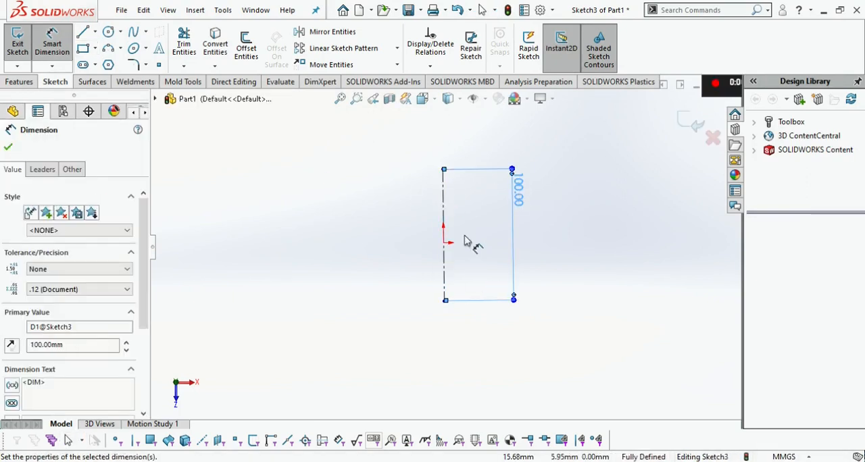
Dimension the distance between the origin and the centerline's midpoint as 0 mm
click(423, 282)
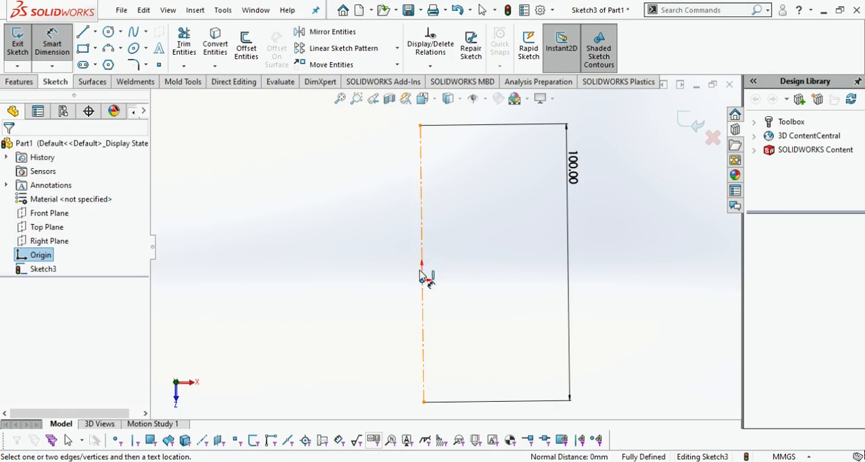
click(423, 270)
click(458, 270)
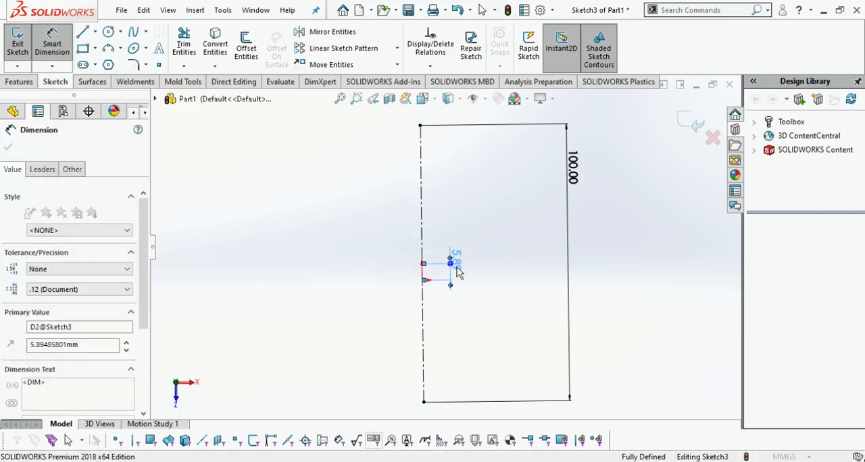
text(0)
key(Return)
scroll(385, 264, up, 1)
scroll(387, 273, down, 1)
scroll(396, 297, up, 1)
scroll(404, 327, down, 1)
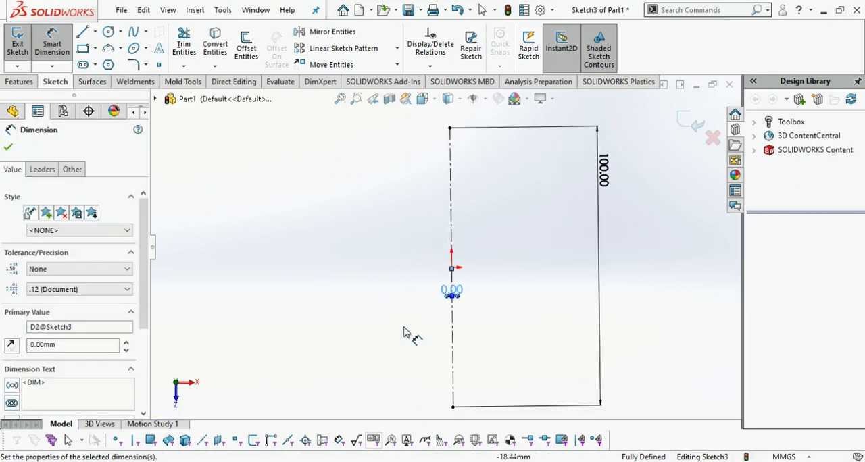
key(Escape)
key(Escape)
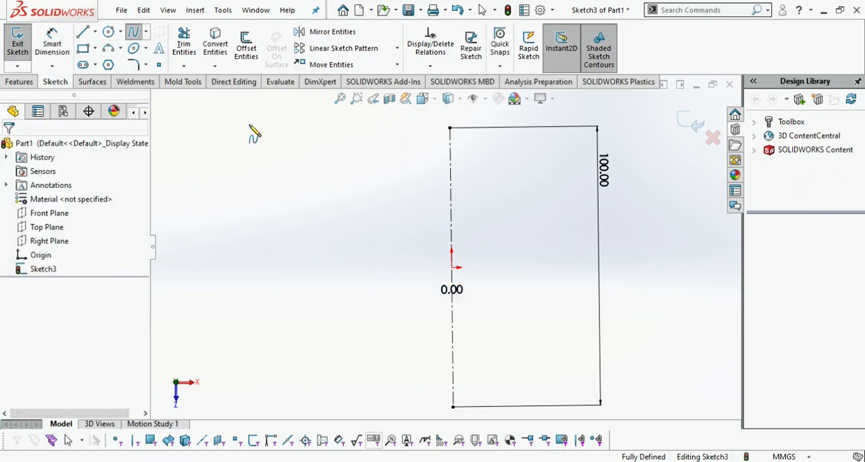
Sketch a circle of about 29 mm radius centered on the centerline and passing through its upper endpoint
click(108, 32)
click(451, 210)
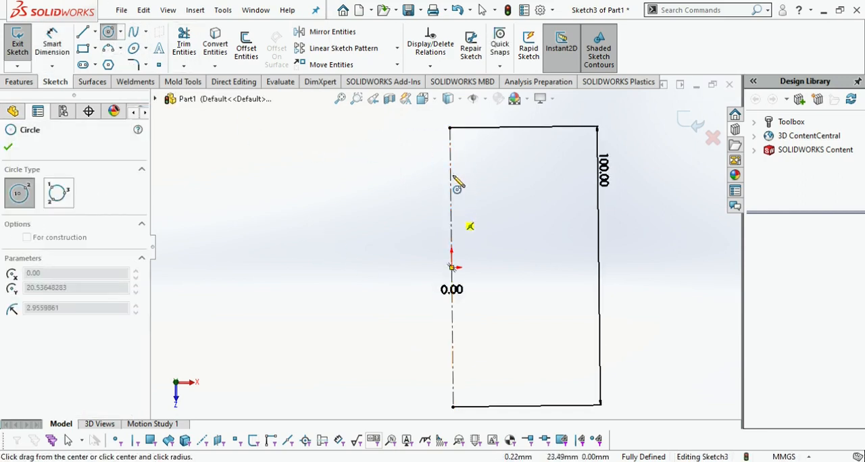
click(451, 128)
key(Escape)
Draw an inward-bulging three-point spline down from the circle's lower-left edge and trim the circle to its upper-left arc
click(133, 32)
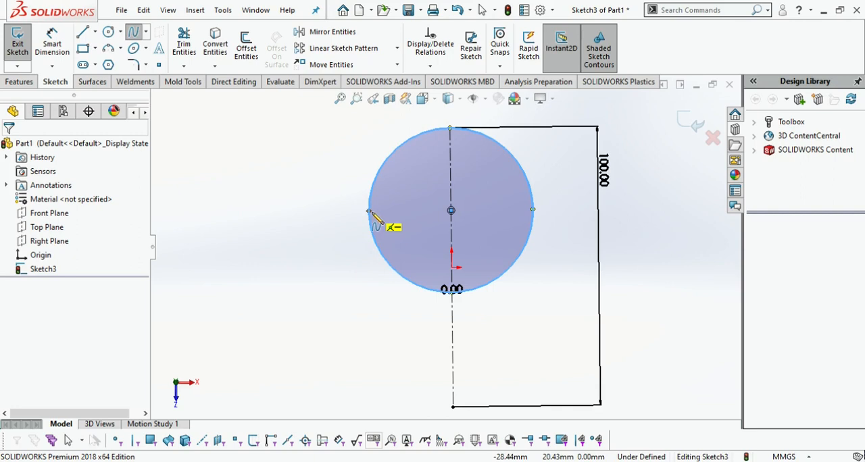
click(373, 234)
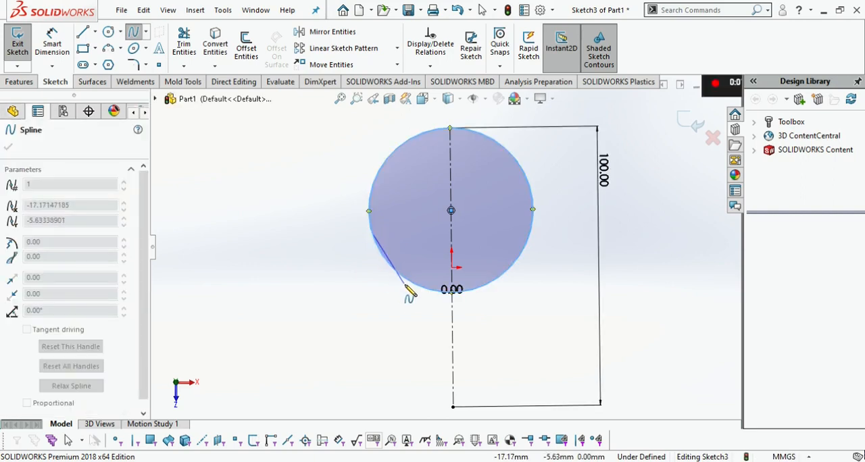
click(405, 283)
double_click(370, 339)
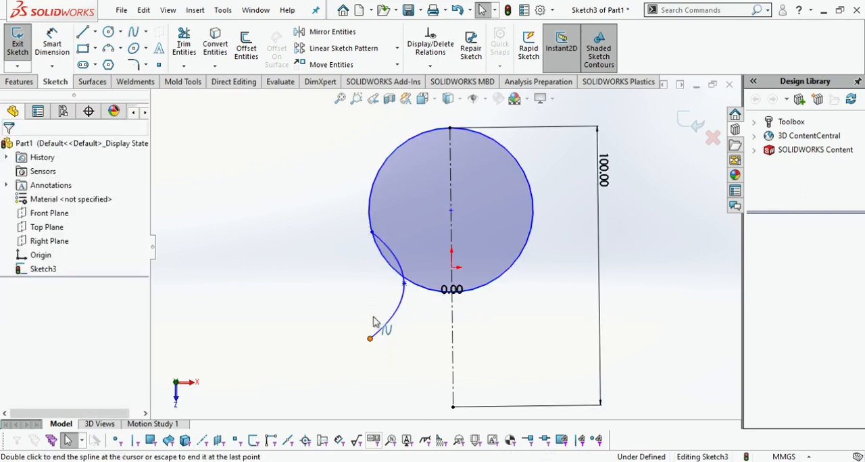
click(184, 44)
drag(534, 297, 447, 279)
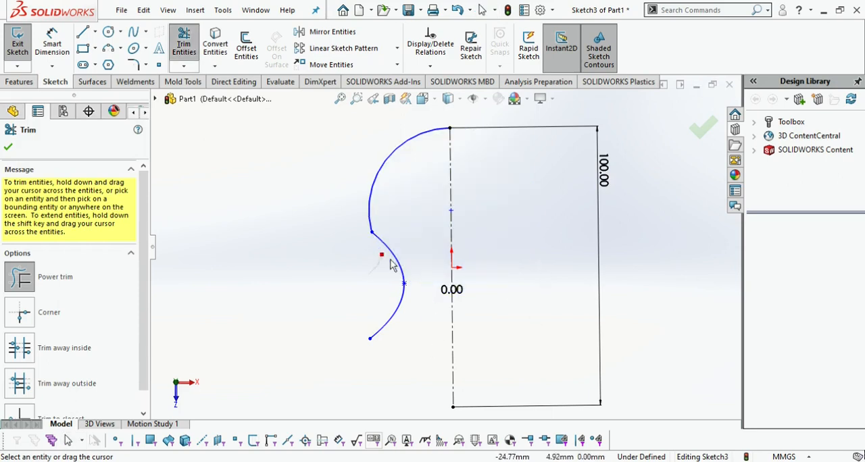
click(138, 36)
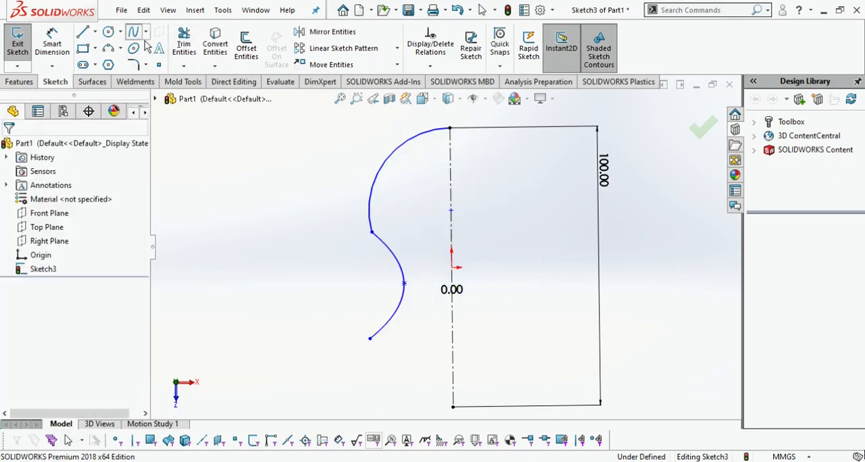
click(370, 338)
click(362, 351)
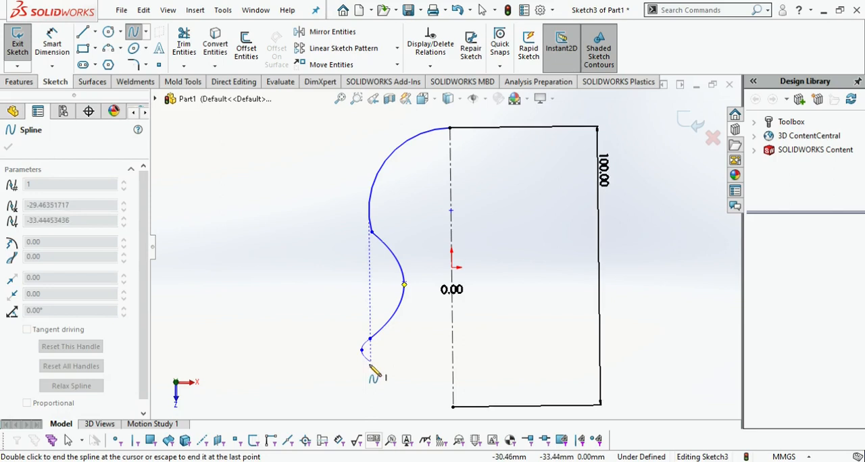
click(422, 393)
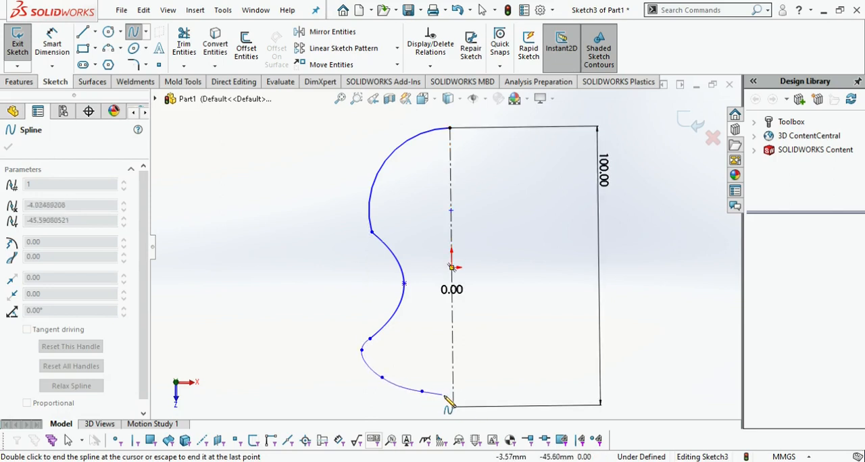
click(453, 395)
key(Escape)
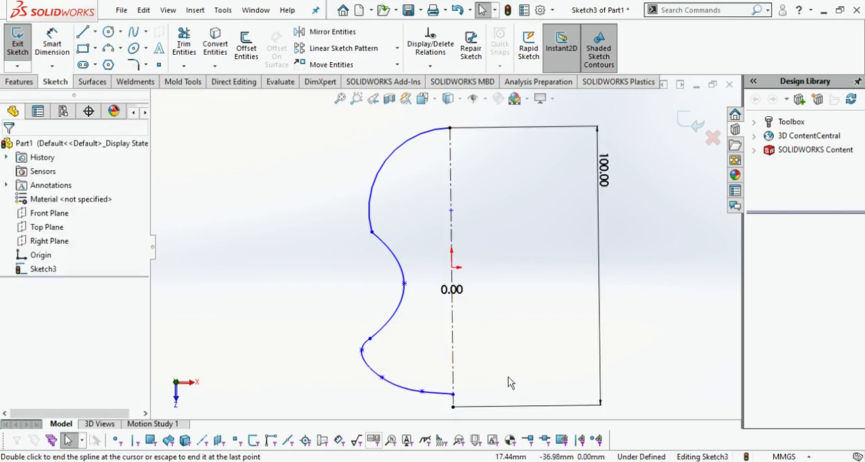
click(184, 42)
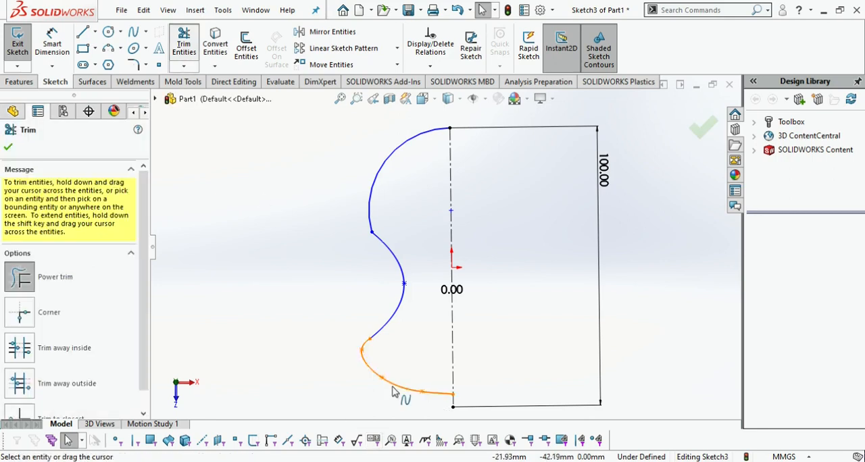
drag(394, 389, 411, 377)
click(134, 32)
click(370, 339)
click(359, 349)
click(371, 364)
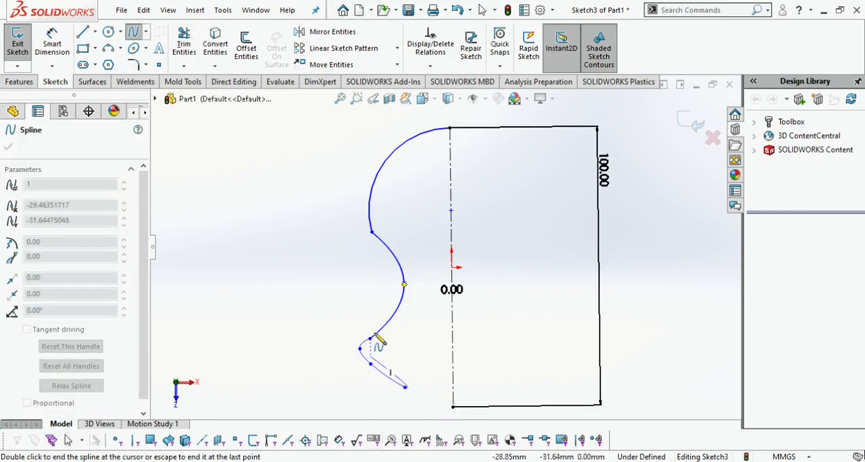
key(Escape)
click(184, 42)
drag(365, 396, 397, 367)
Draw a rounded spline from the centerline's lower endpoint through three outer points to the open end of the waist spline
click(134, 32)
click(453, 407)
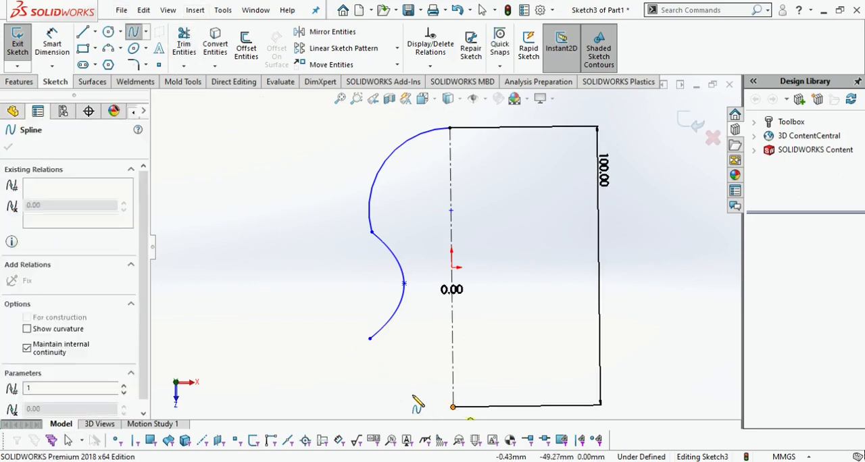
click(404, 392)
click(370, 366)
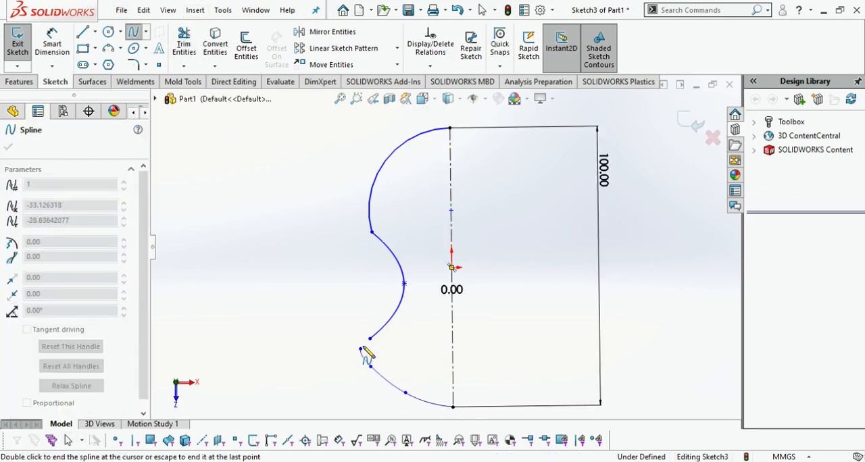
click(360, 349)
click(370, 339)
key(Escape)
Apply 10 mm sketch fillets at the two corners where the waist spline meets the upper arc and the lower spline
click(134, 65)
click(373, 232)
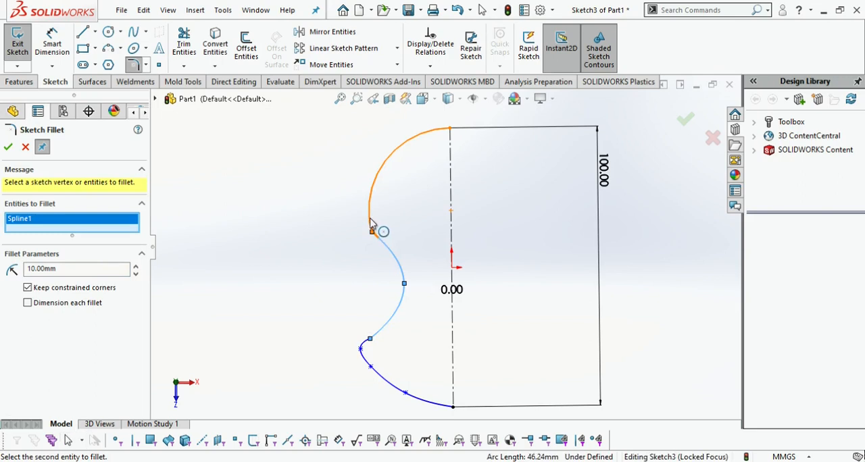
click(361, 349)
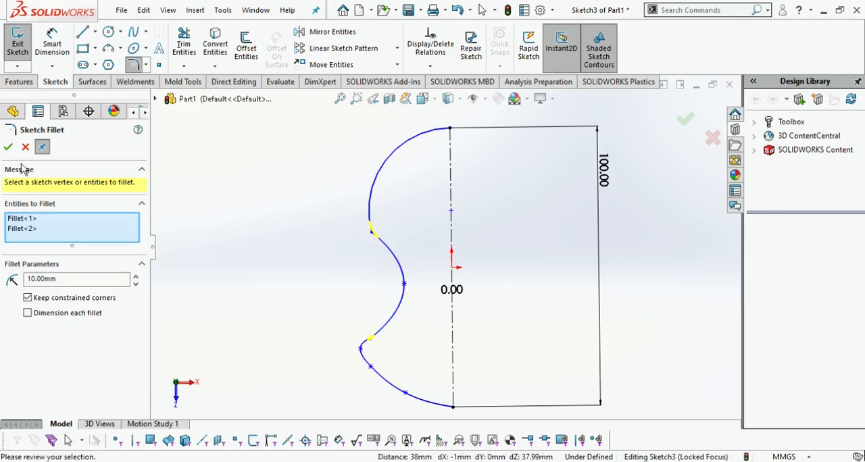
click(8, 147)
Mirror the upper arc, both fillets and both splines about the vertical centerline, keeping the originals
click(332, 31)
click(396, 168)
click(391, 251)
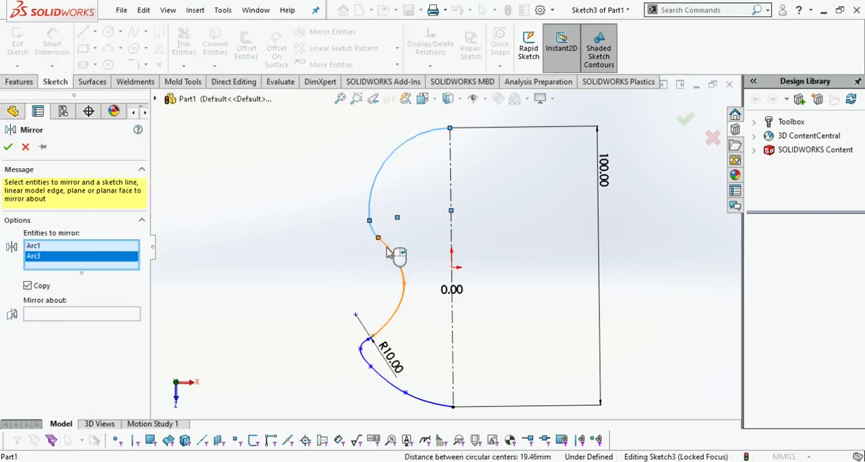
click(392, 252)
scroll(365, 348, down, 5)
click(362, 308)
click(347, 360)
scroll(459, 349, up, 2)
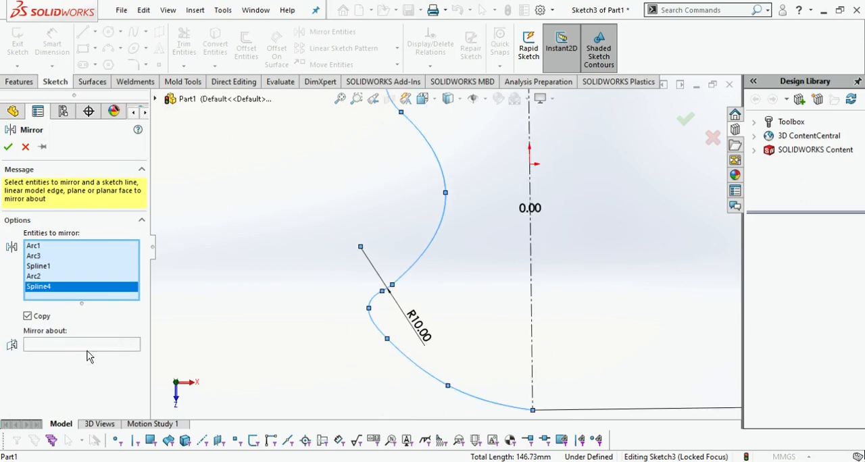
click(87, 346)
click(531, 354)
click(8, 146)
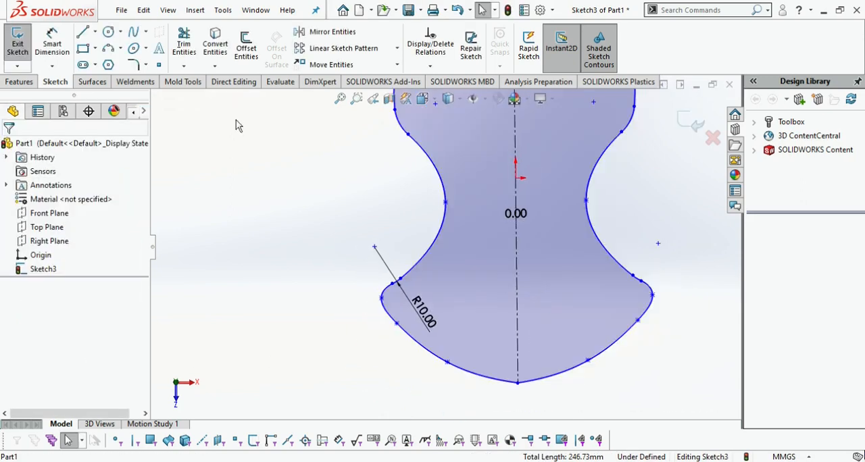
click(147, 69)
click(536, 380)
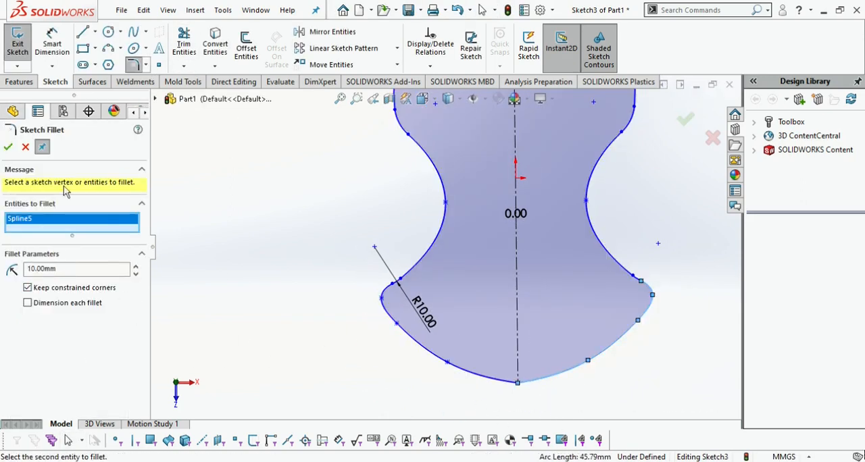
click(26, 147)
Round the profile's bottom tip on the centerline with a 10 mm sketch fillet and exit the sketch
click(134, 66)
click(519, 384)
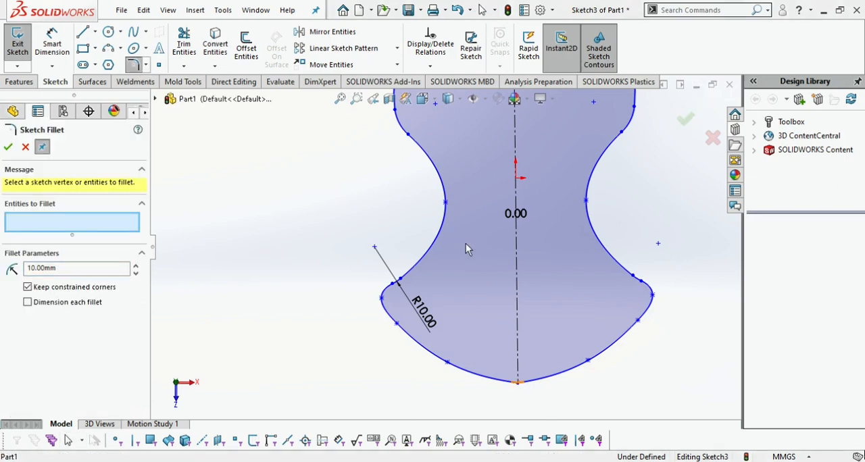
click(8, 146)
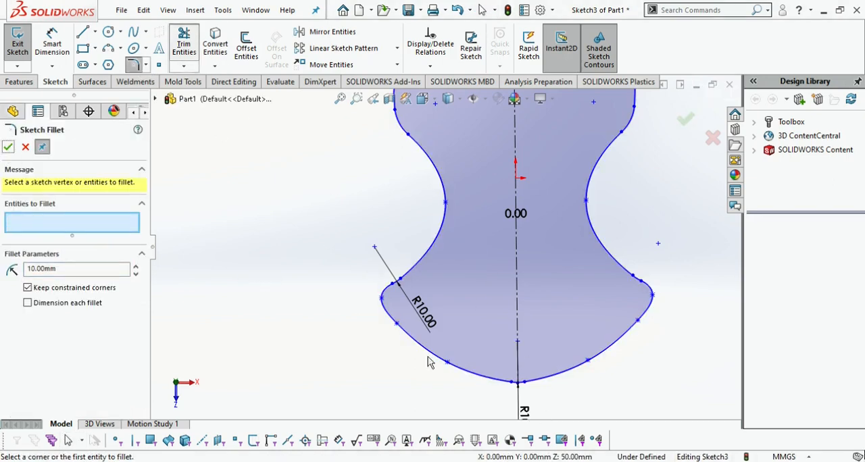
scroll(511, 388, down, 6)
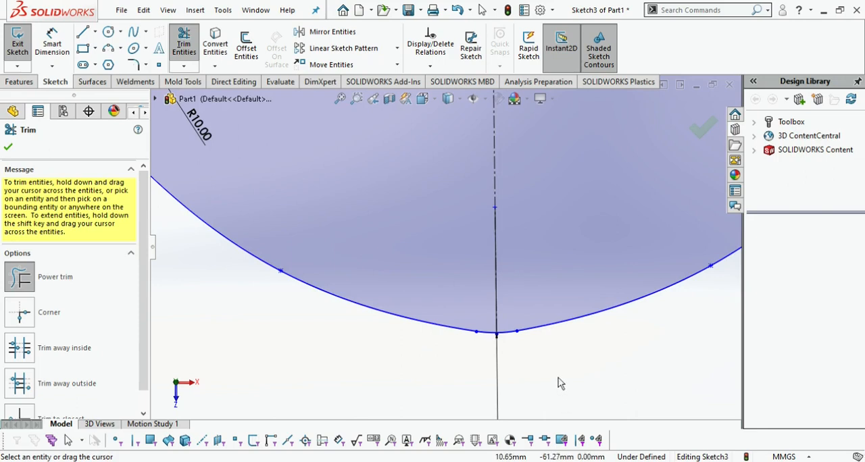
scroll(561, 390, up, 6)
click(703, 125)
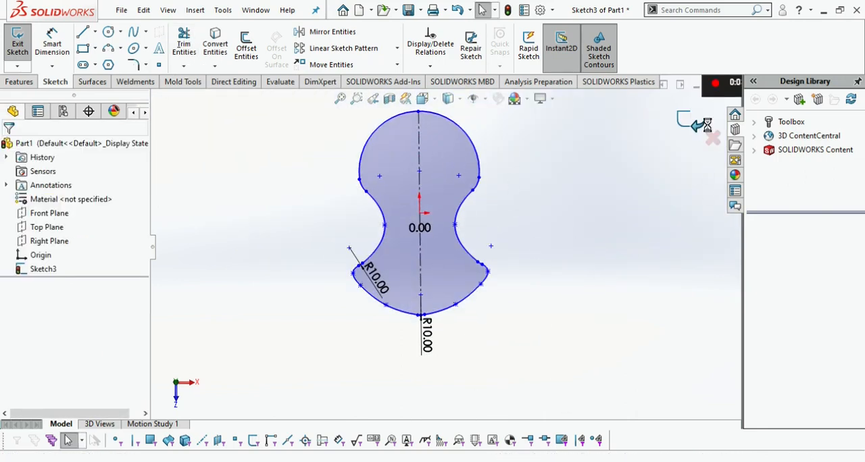
Create a reference plane offset 40 mm above the Top Plane
click(20, 82)
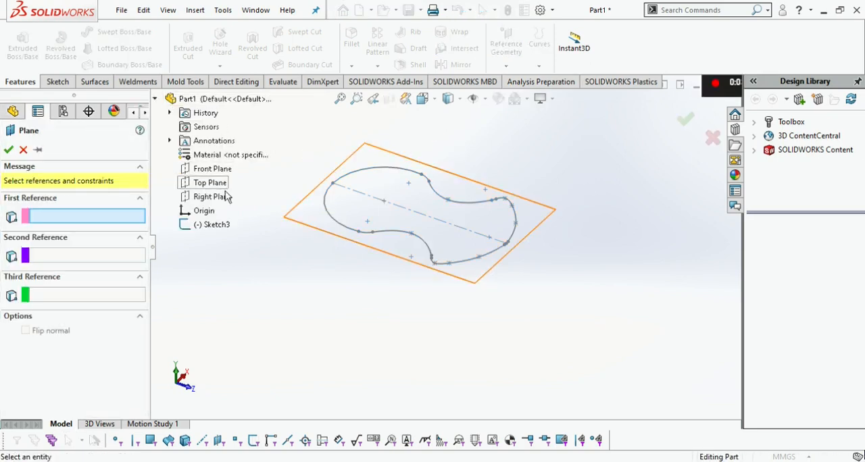
click(226, 189)
text(4)
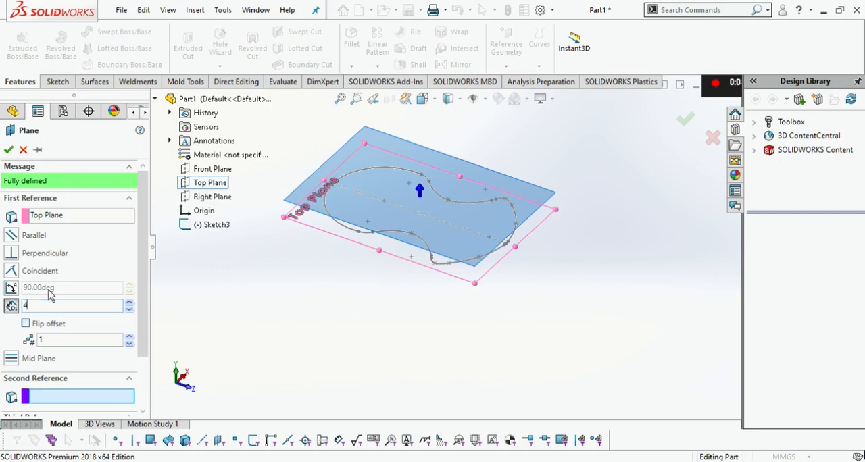
text(0)
key(Return)
click(8, 150)
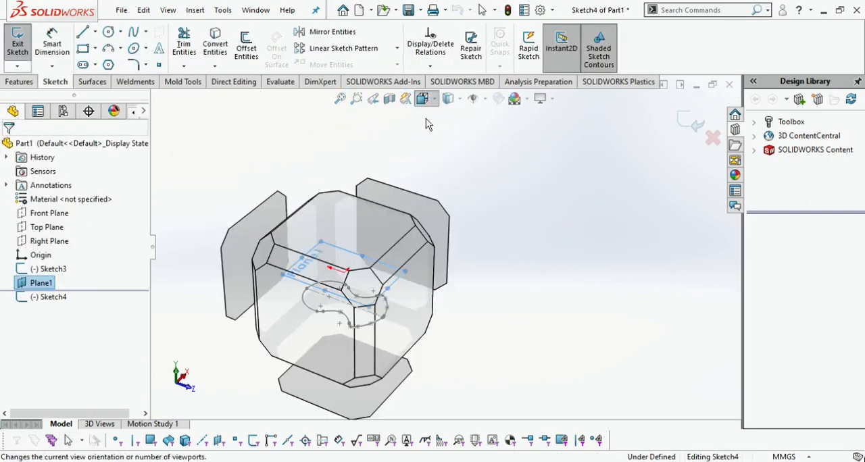
On the new offset plane, sketch a circle of about 42 mm radius centered on the lower profile's upper arc center
middle_drag(308, 160, 379, 325)
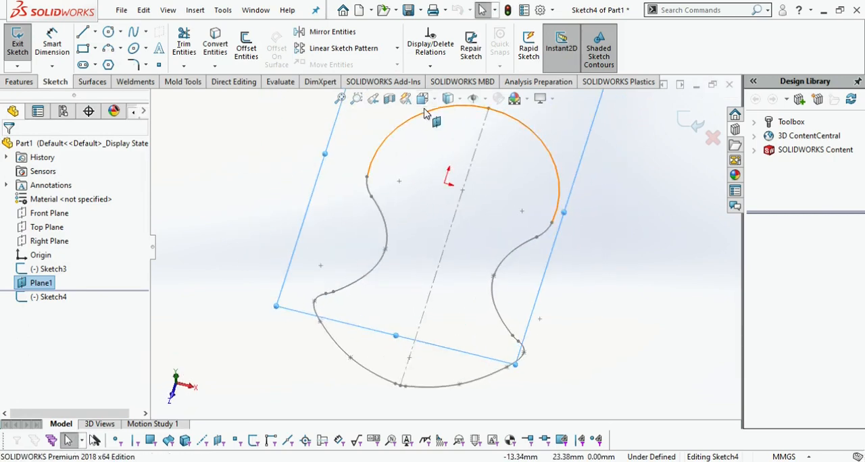
click(424, 102)
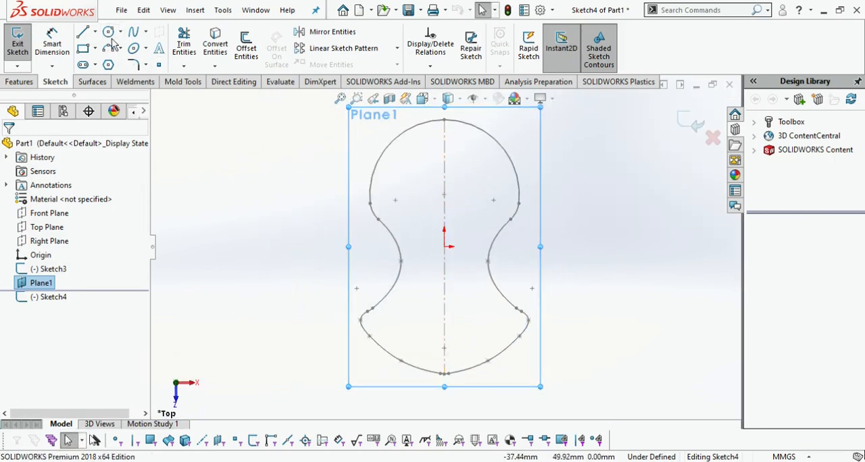
click(108, 32)
click(444, 195)
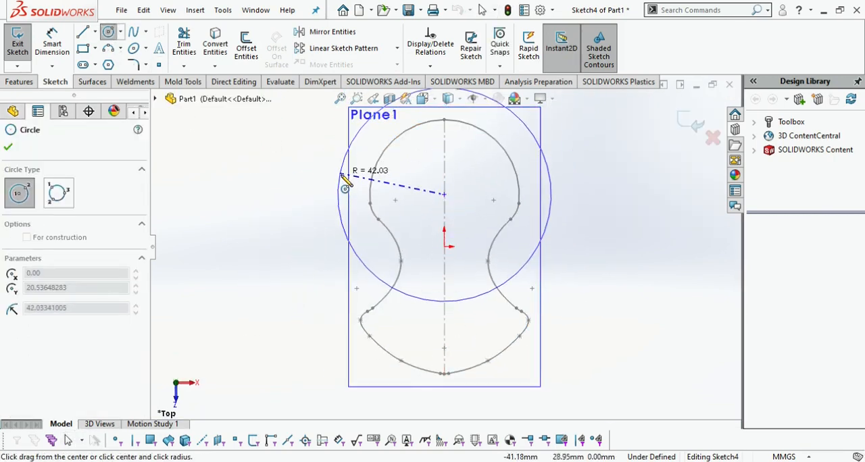
click(344, 183)
key(Escape)
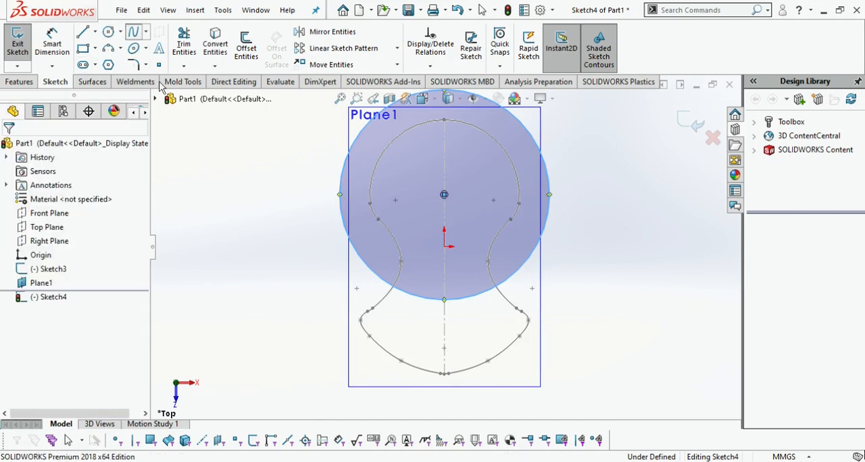
Sketch a wavy multi-point spline from the circle's left edge, in at the waist and out again, ending on the centerline below the lower profile
click(343, 169)
click(355, 223)
click(384, 233)
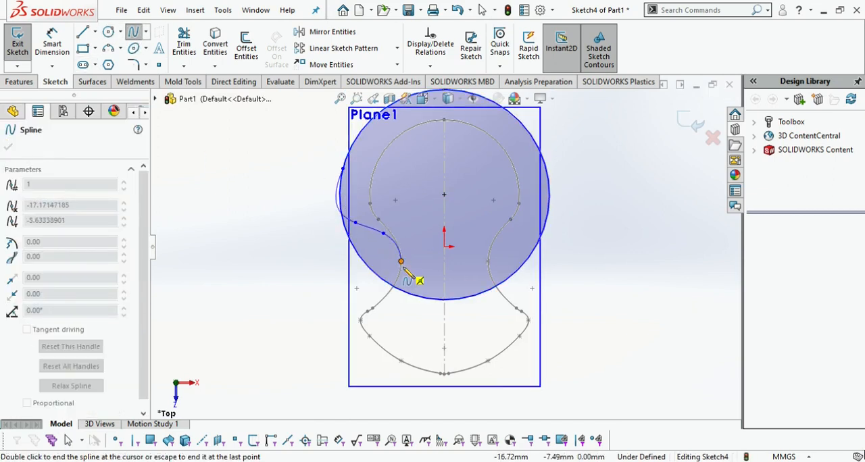
click(371, 300)
click(340, 321)
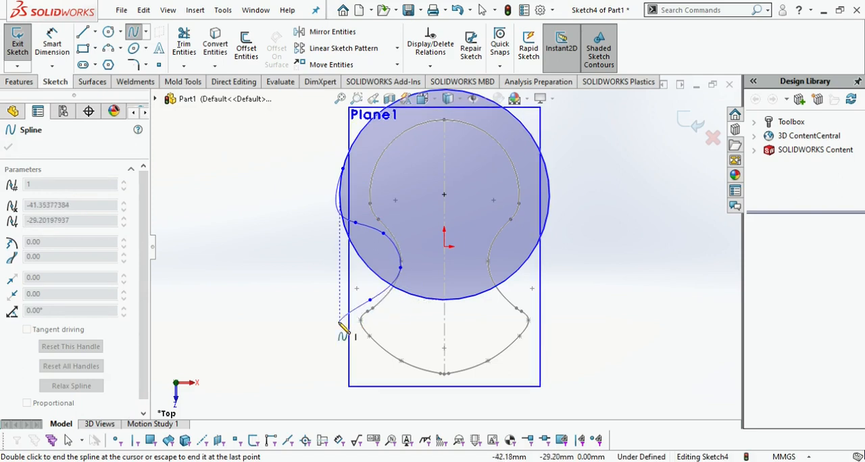
click(340, 357)
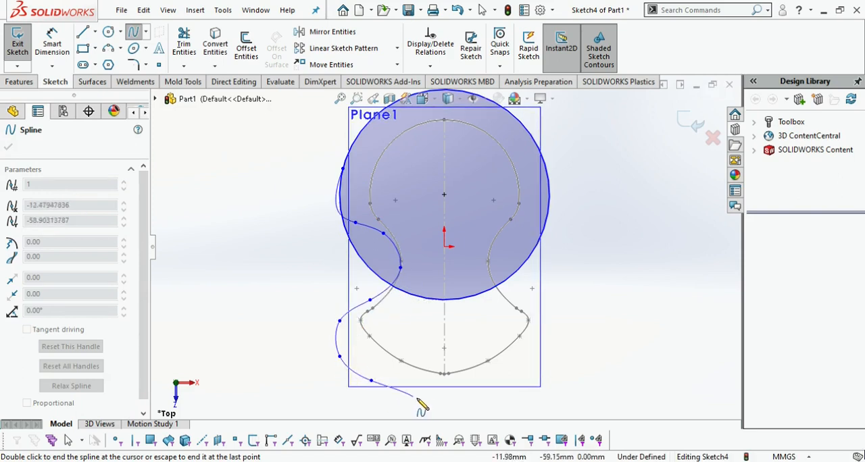
double_click(443, 397)
Draw a vertical centerline from the circle's top point to the spline's lower end
click(95, 32)
click(105, 61)
scroll(449, 152, up, 1)
click(444, 116)
click(444, 371)
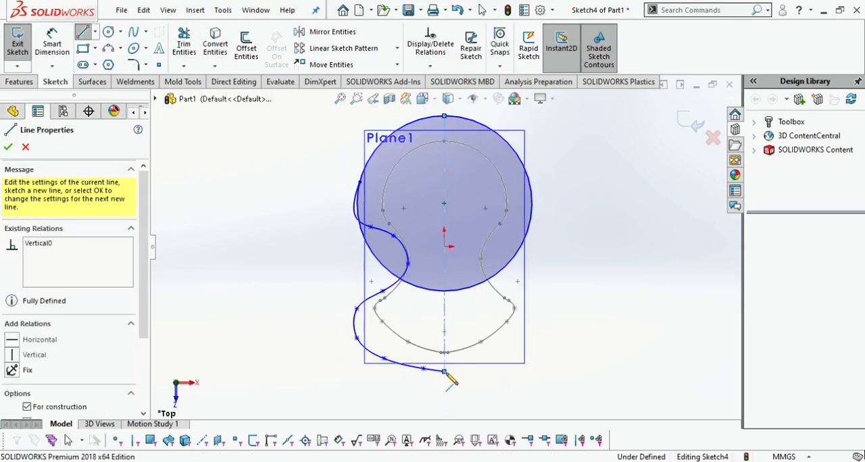
key(Escape)
Trim the circle's right half and the leftover portions inside the profile, keeping the upper-left arc joined to the spline
click(184, 41)
mouse_move(492, 314)
mouse_down()
mouse_move(485, 252)
mouse_move(346, 286)
mouse_up()
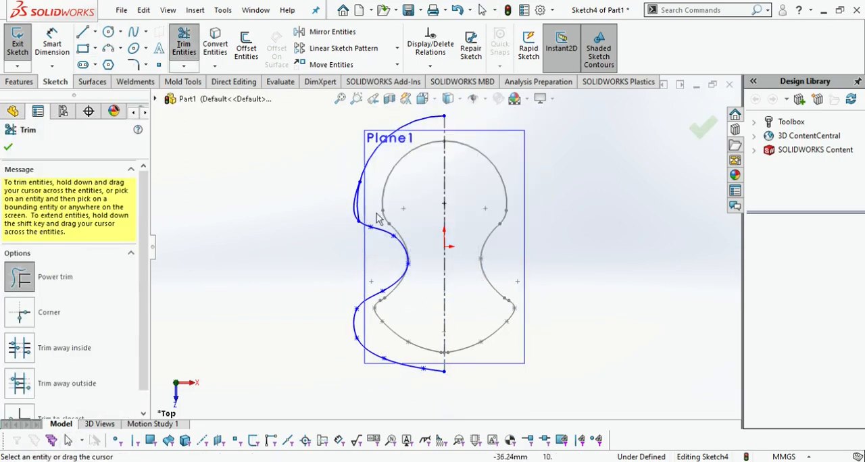
scroll(382, 221, down, 4)
Mirror the upper arc and the side spline about the vertical centerline, keeping the originals, and exit the sketch
click(330, 32)
scroll(598, 229, up, 5)
click(443, 184)
click(423, 237)
click(501, 258)
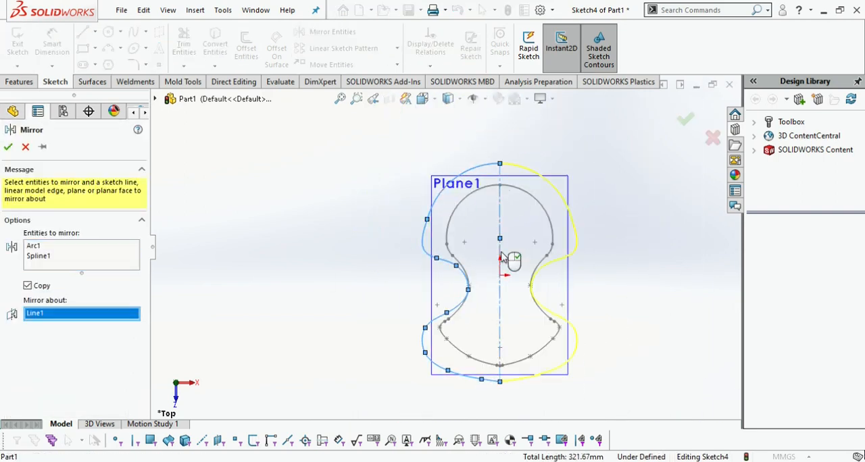
click(11, 147)
click(686, 120)
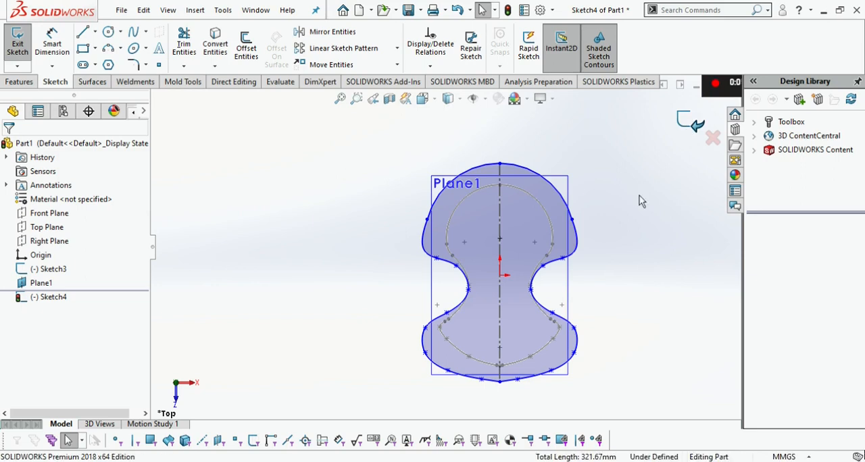
click(639, 195)
middle_drag(639, 195, 697, 72)
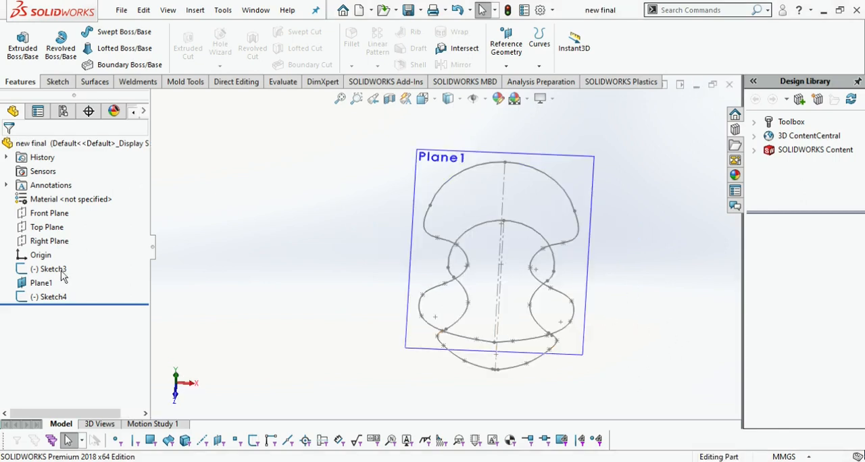
On the Front Plane, sketch a three-point inward-bowed spline from the upper profile's left side to the lower profile
click(53, 217)
click(61, 197)
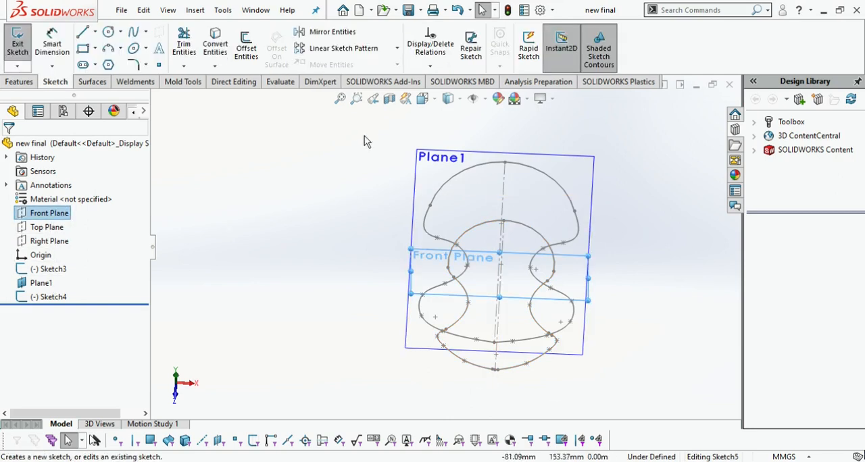
click(430, 103)
click(310, 339)
click(133, 37)
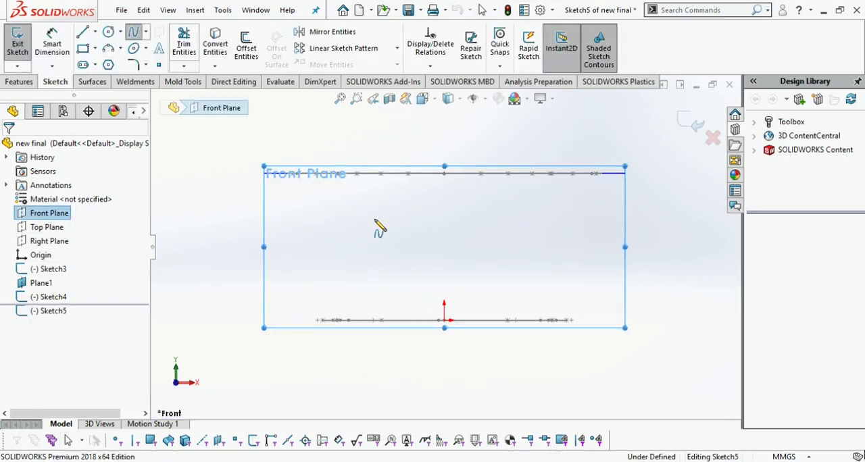
middle_drag(376, 233, 382, 268)
click(426, 103)
click(358, 320)
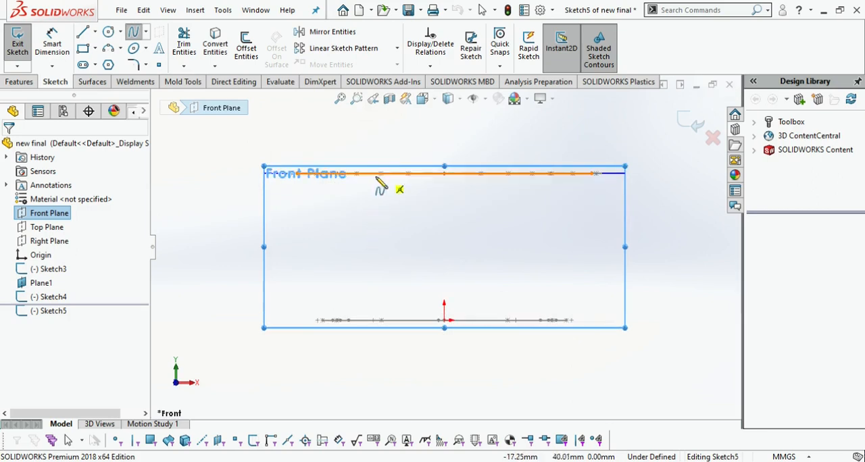
click(380, 173)
click(397, 232)
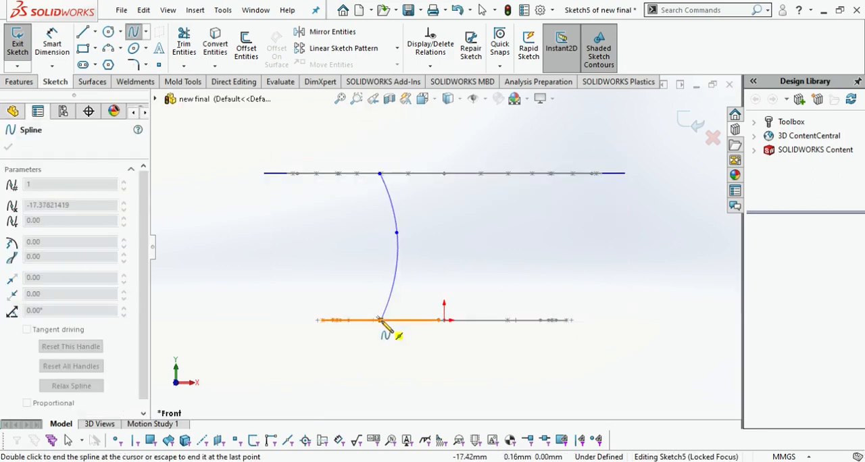
double_click(382, 321)
Add a pierce relation between the spline's upper endpoint and the upper profile curve
middle_drag(440, 222, 428, 264)
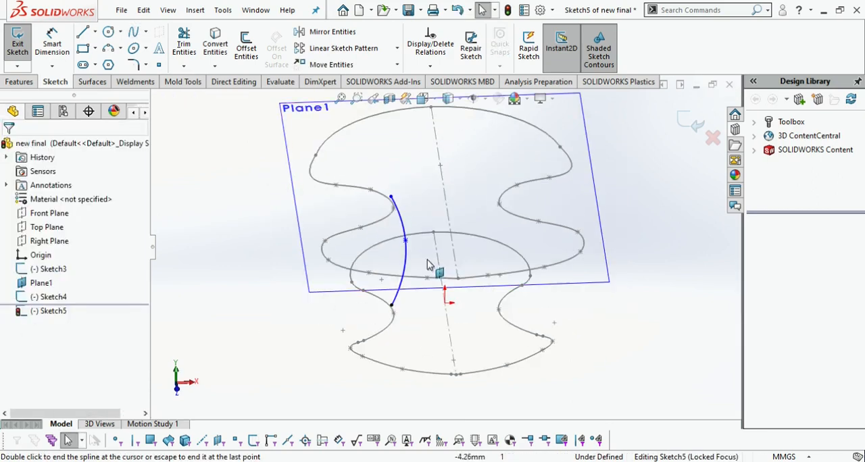
scroll(419, 207, down, 5)
click(407, 192)
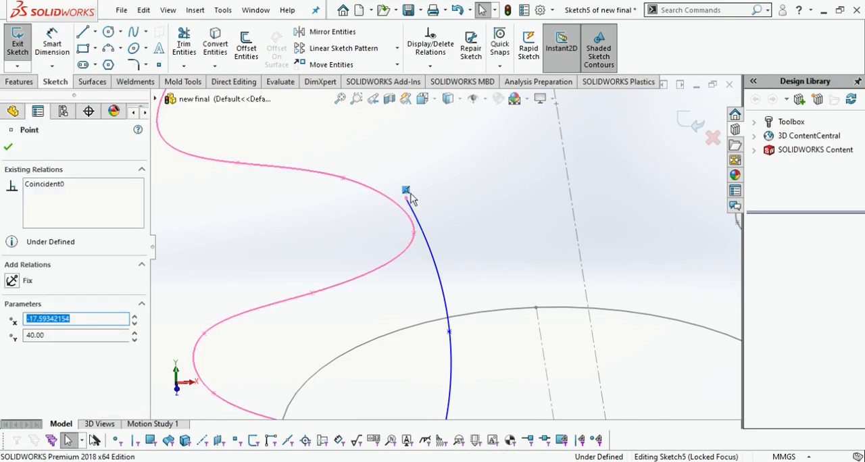
ctrl+click(410, 221)
click(38, 367)
Pierce the spline's lower endpoint to the lower profile curve and exit the sketch
click(545, 336)
middle_drag(545, 336, 435, 344)
click(429, 333)
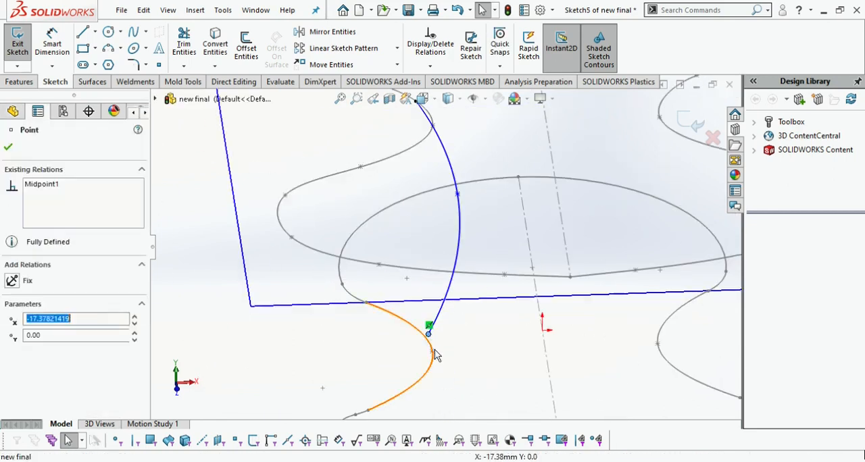
ctrl+click(435, 355)
click(15, 400)
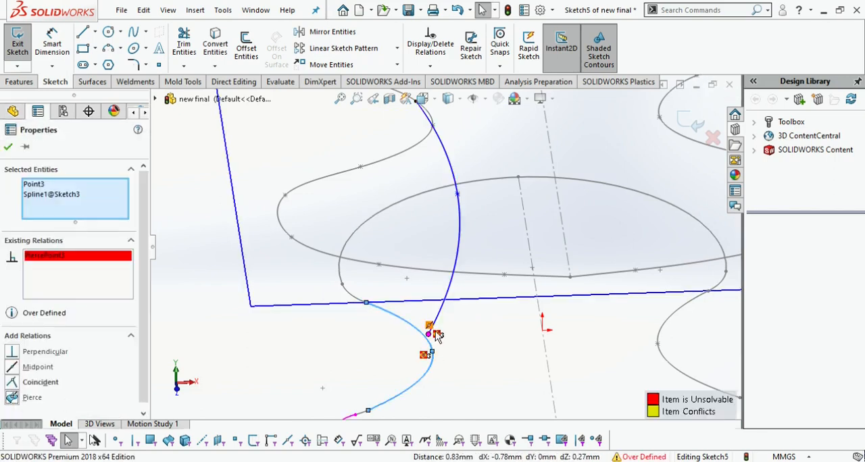
key(ctrl+z)
mouse_move(463, 340)
middle_down()
mouse_move(439, 294)
mouse_move(399, 300)
middle_up()
click(691, 122)
scroll(545, 252, up, 1)
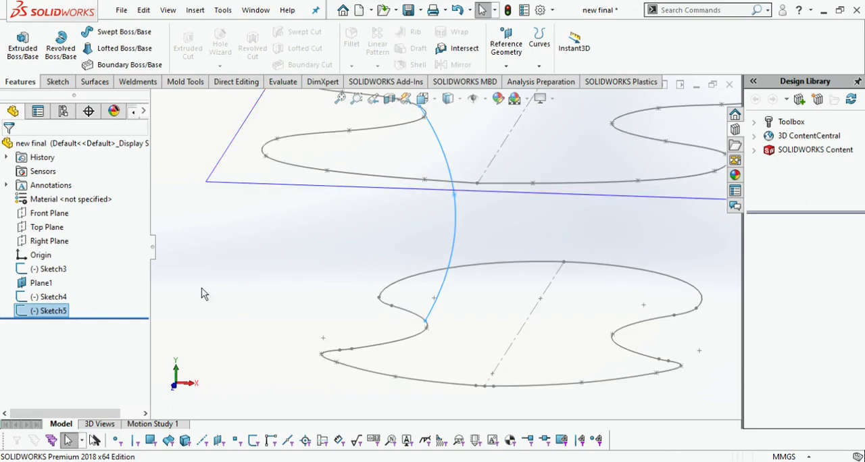
In a new sketch on the Front Plane, trace the existing connecting curve with a three-point spline through its endpoints and middle point
click(57, 82)
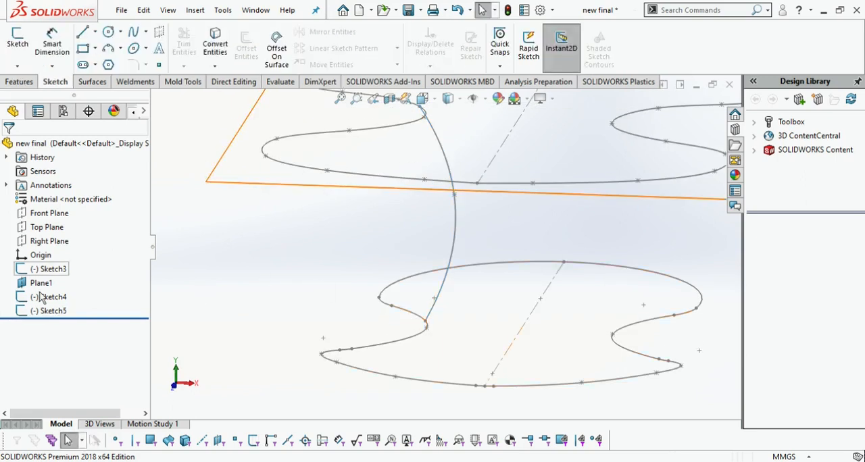
click(49, 215)
click(58, 196)
click(423, 99)
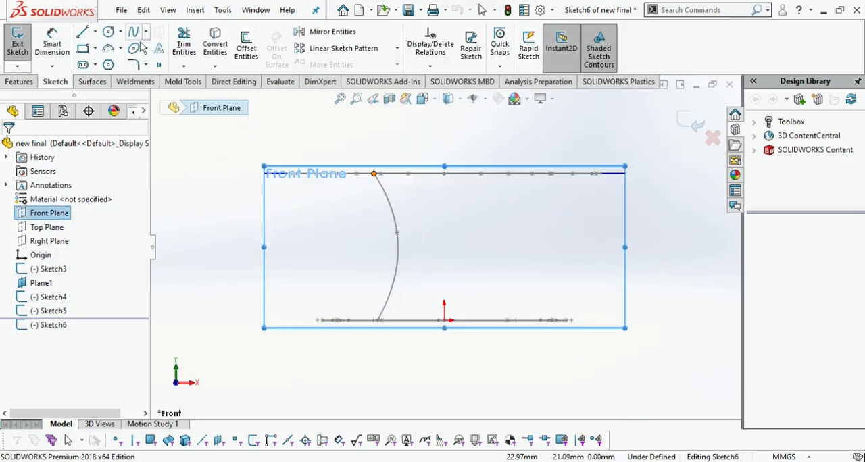
click(133, 31)
click(396, 234)
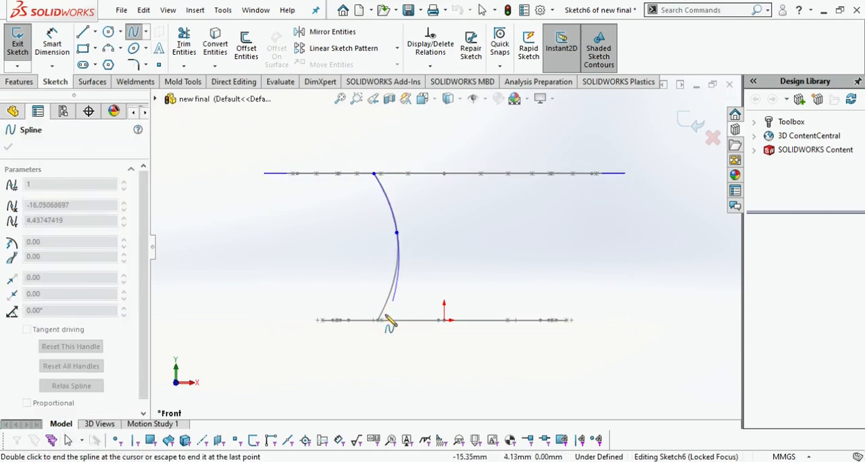
double_click(379, 319)
key(Escape)
Draw a vertical centerline between the upper profile and the origin, mirror the traced spline about it, and exit the sketch
key(l)
click(444, 174)
click(444, 320)
key(Escape)
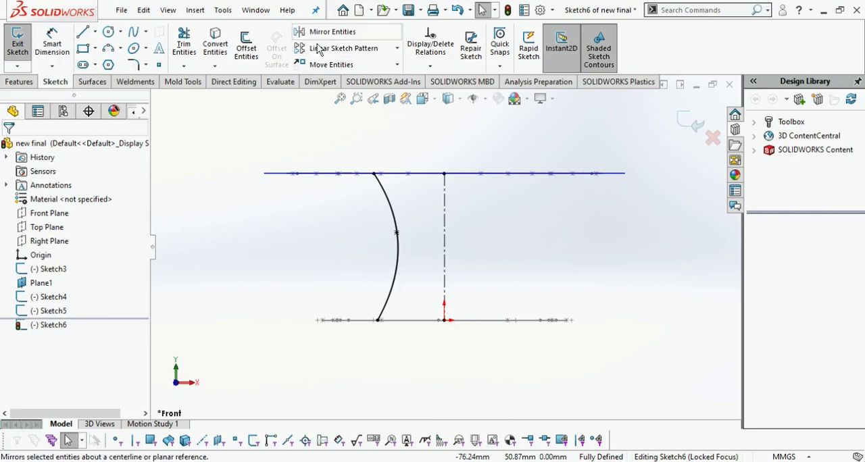
click(332, 32)
click(396, 234)
click(8, 145)
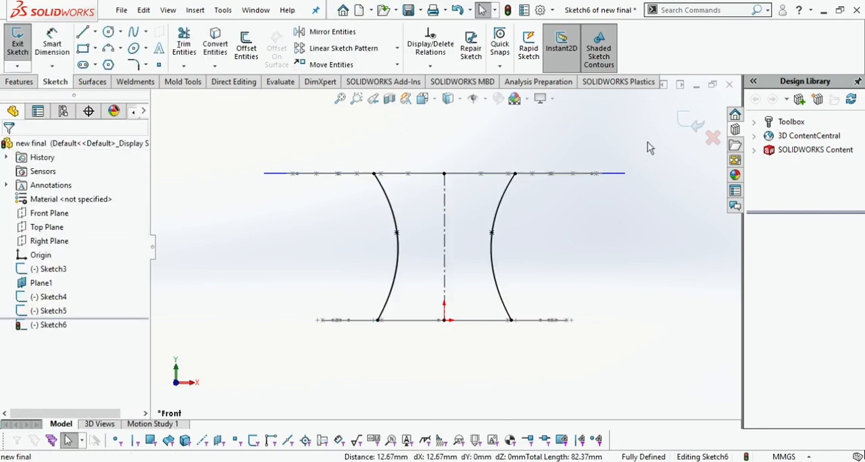
key(ctrl+7)
click(492, 192)
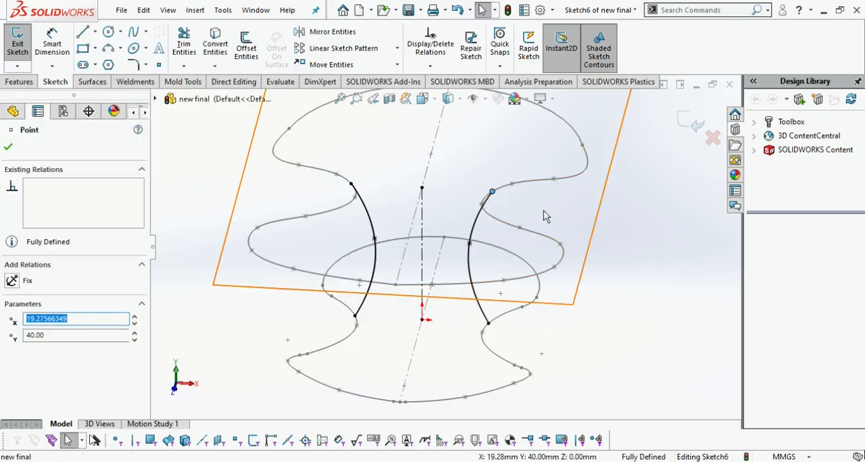
click(8, 147)
click(690, 122)
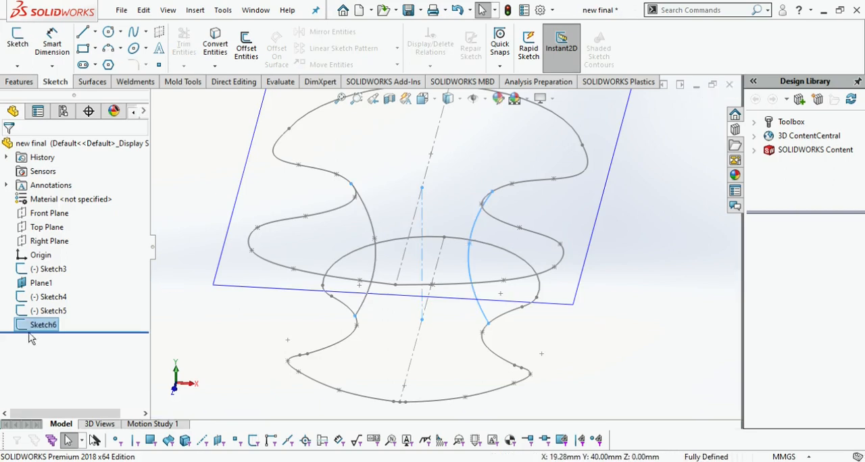
Reopen the mirrored-curve sketch and trim away the traced left spline and the centerline, keeping only the right curve
click(193, 54)
mouse_move(364, 222)
mouse_down()
mouse_move(381, 262)
mouse_move(447, 267)
mouse_up()
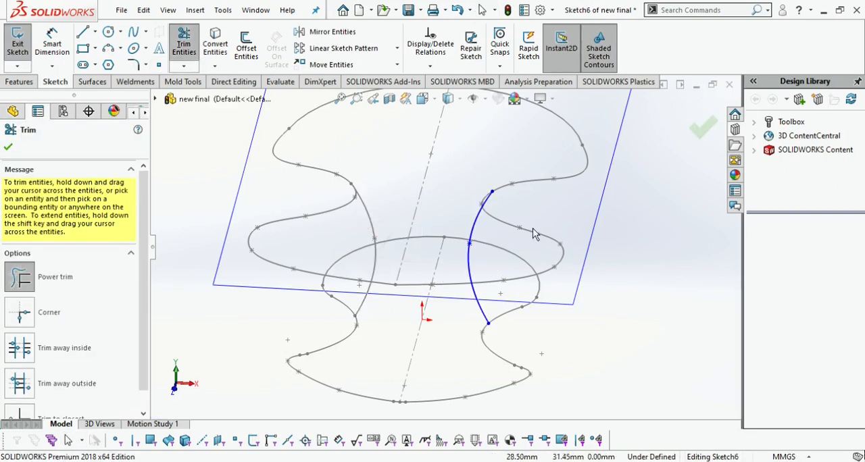
key(Escape)
Pierce the right curve's upper endpoint to the upper profile spline
scroll(513, 211, down, 4)
click(470, 171)
ctrl+click(482, 168)
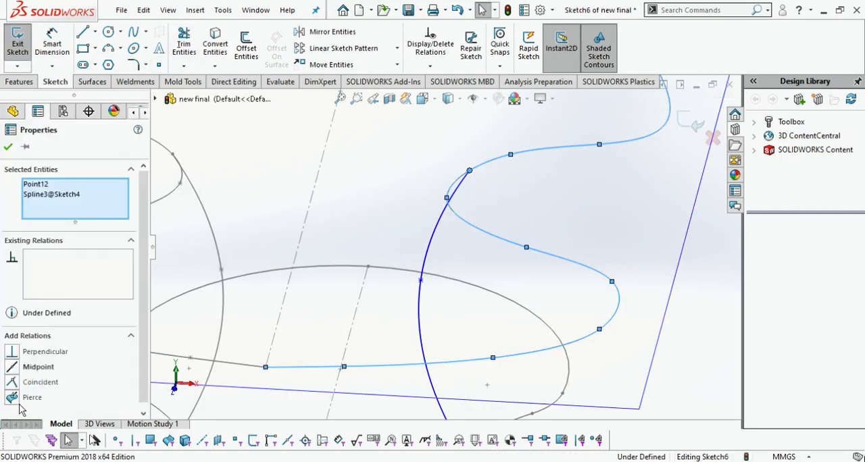
click(8, 146)
Pierce the right curve's lower endpoint to the lower profile and exit the sketch
middle_drag(532, 329, 448, 354)
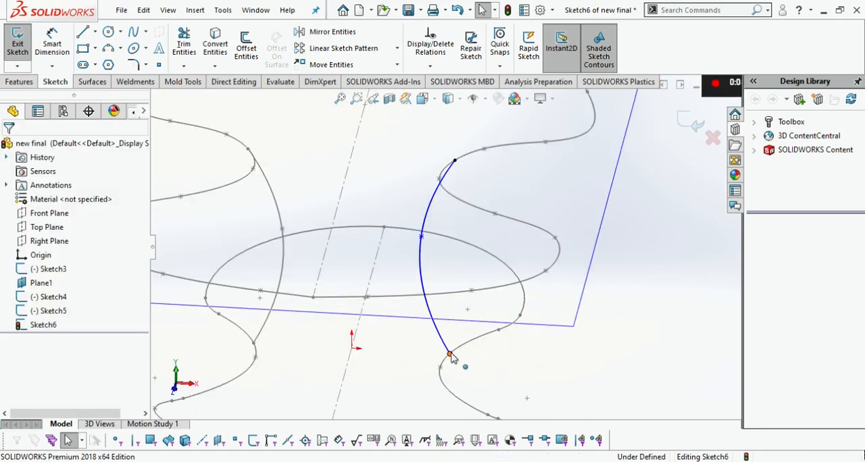
click(450, 353)
ctrl+click(462, 348)
click(8, 147)
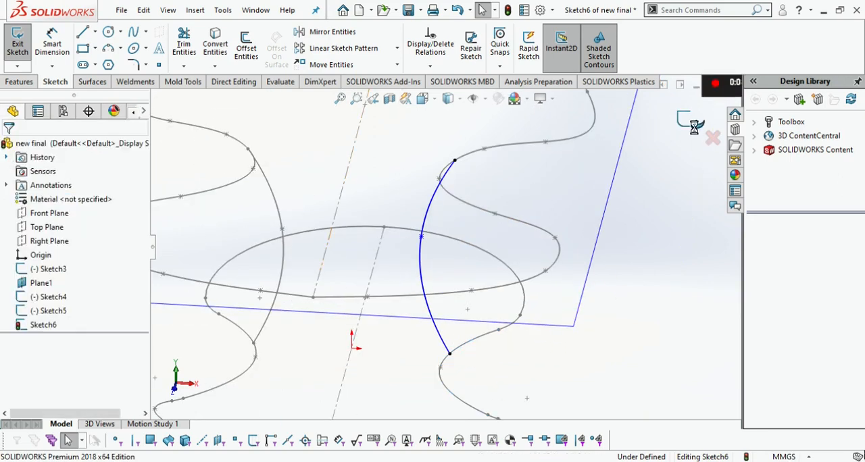
click(696, 129)
Measure the arc length of the left connecting curve between the two profiles
scroll(611, 309, up, 3)
middle_drag(602, 315, 698, 301)
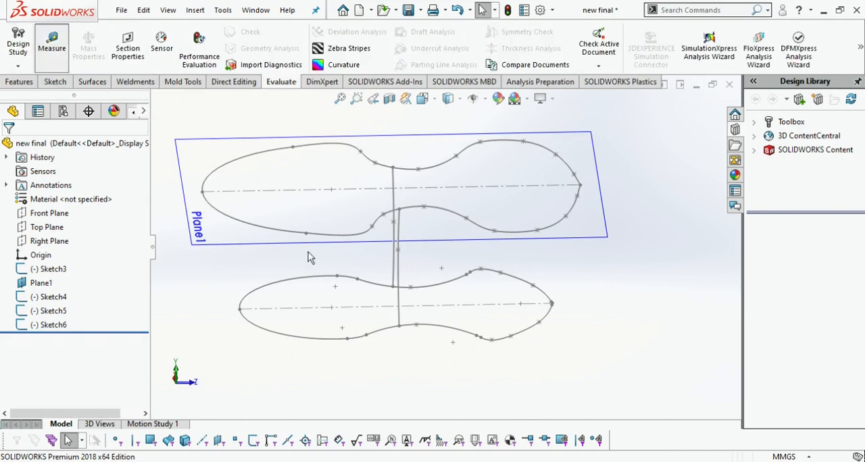
scroll(351, 199, down, 5)
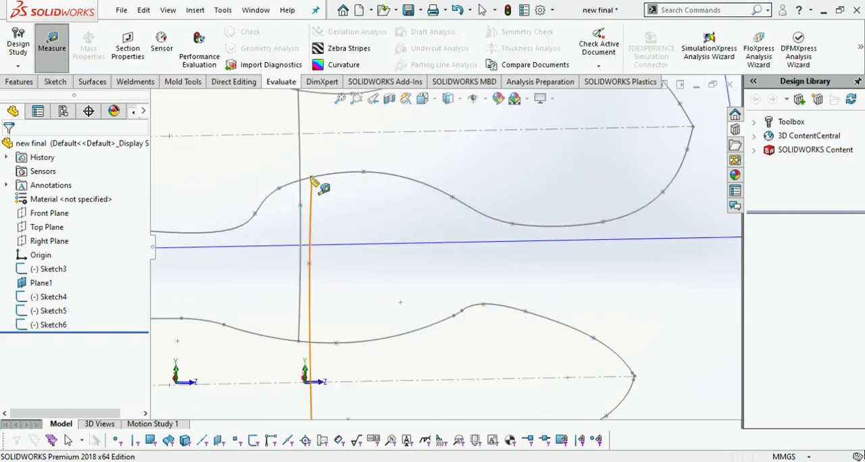
click(312, 179)
click(312, 178)
click(311, 188)
scroll(568, 188, up, 3)
click(597, 181)
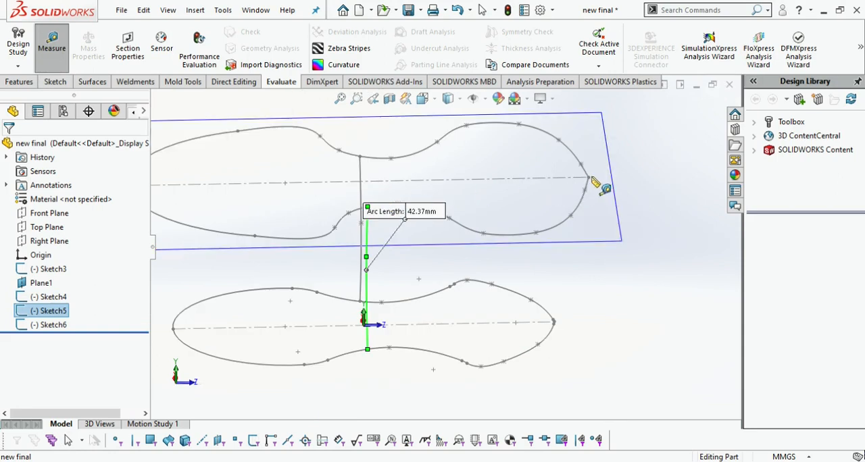
middle_drag(585, 221, 526, 333)
key(Escape)
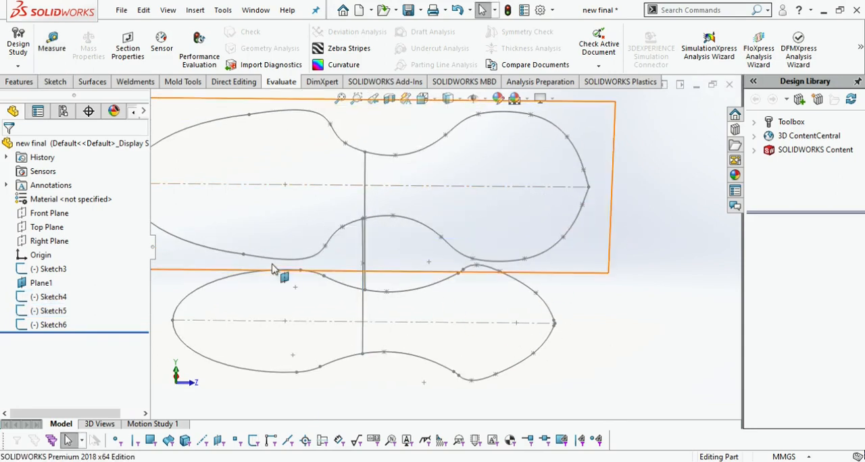
Create a reference plane offset 58.9 mm from the Front Plane
click(28, 83)
click(512, 66)
click(524, 81)
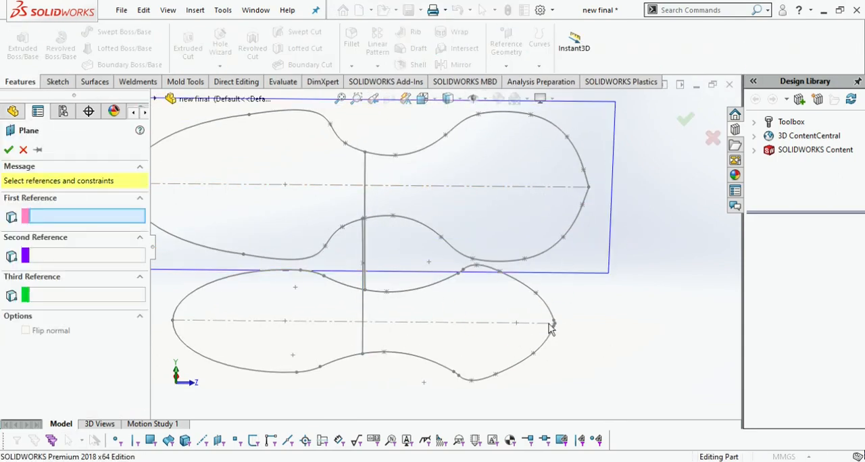
click(155, 99)
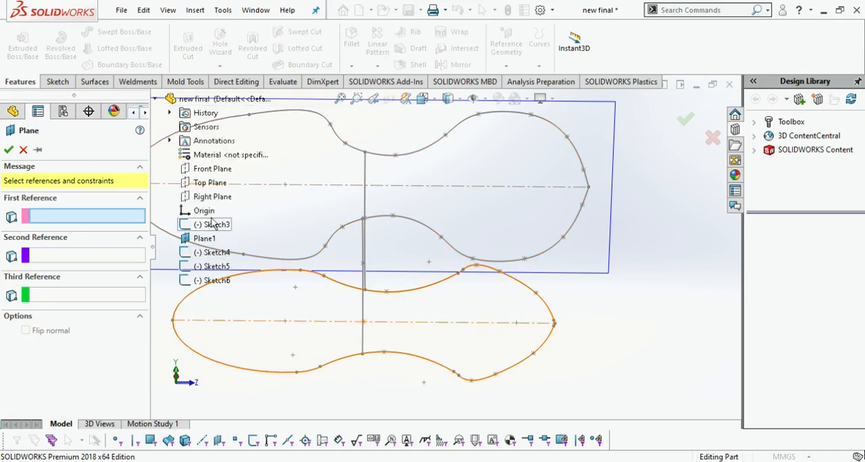
click(211, 169)
double_click(46, 307)
text(5)
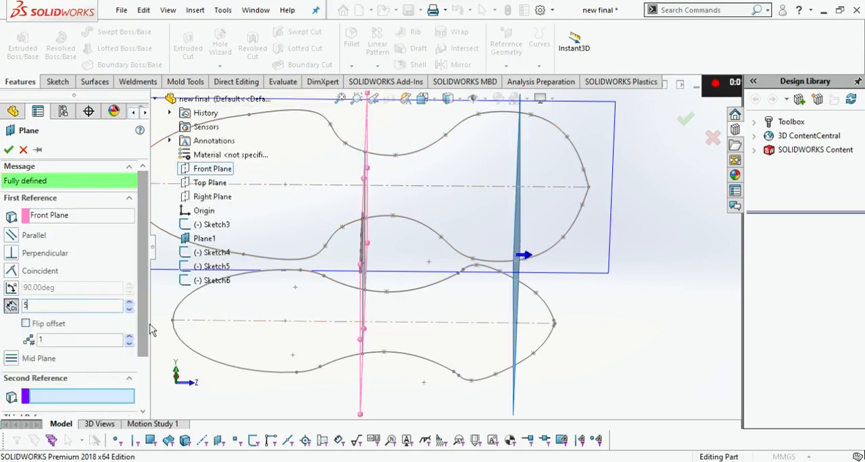
text(8.9)
key(Return)
key(Return)
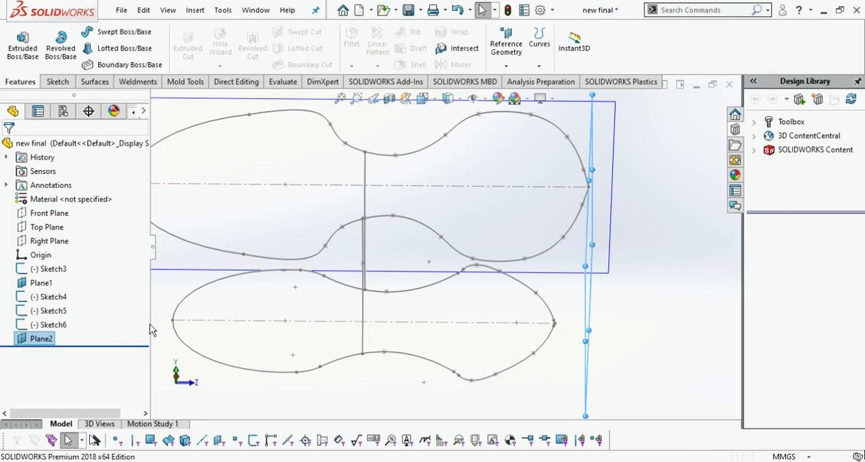
Edit the new plane and set its offset from the Front Plane to 30 mm
click(34, 343)
click(32, 320)
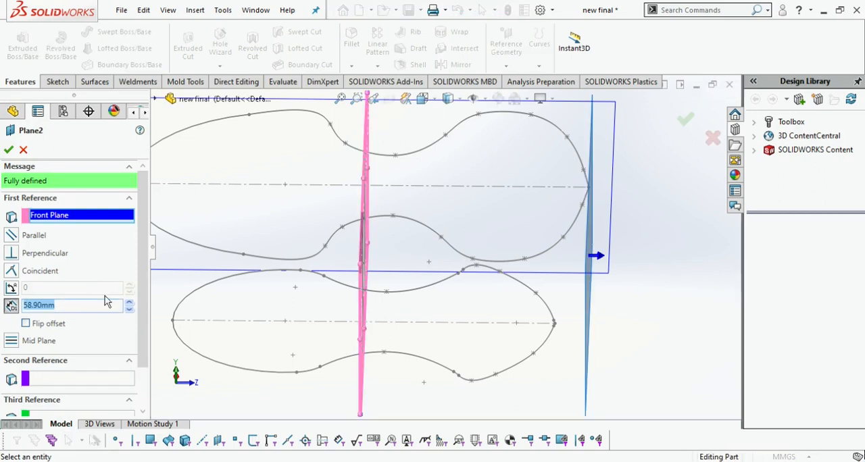
text(45)
key(Return)
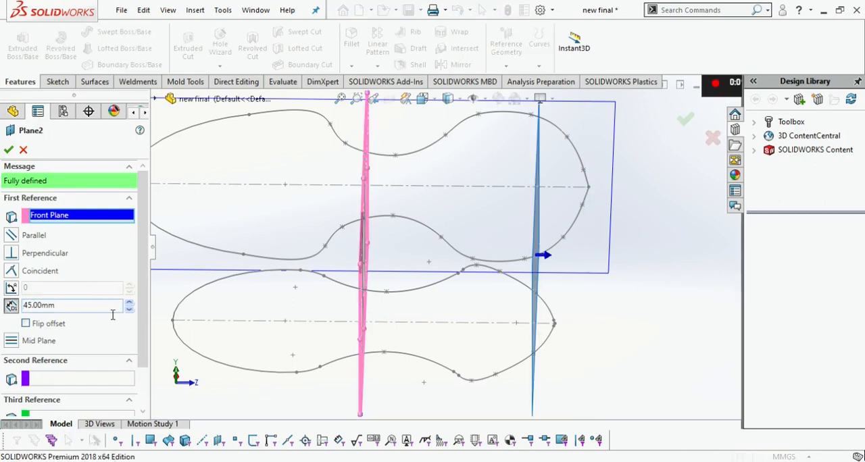
key(Return)
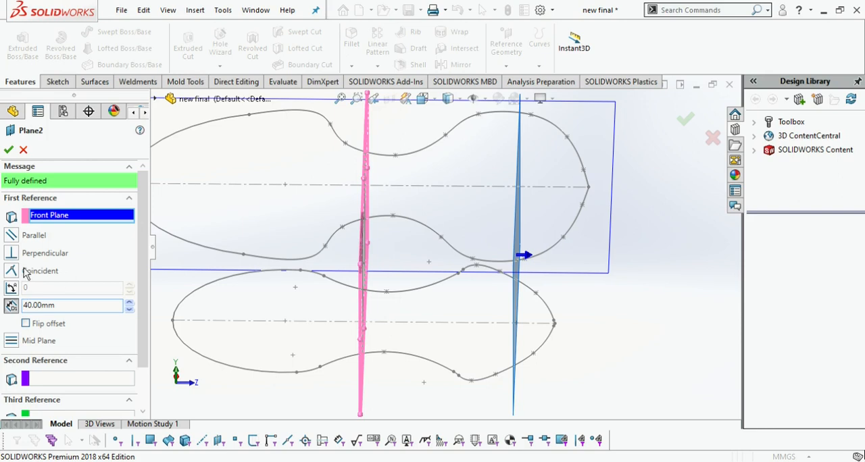
text(30)
key(Return)
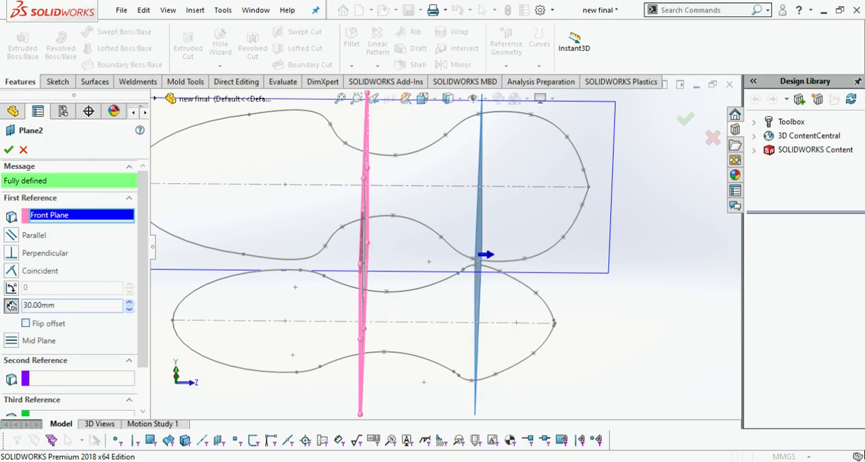
click(8, 150)
key(ctrl+7)
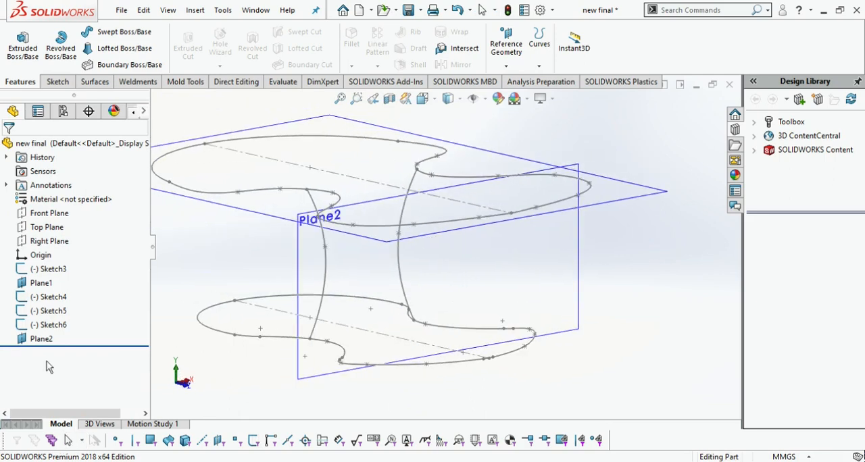
Sketch an S-shaped spline about 40 mm tall on the 30 mm offset plane, joining the right sides of the upper and lower profiles
click(54, 308)
click(137, 37)
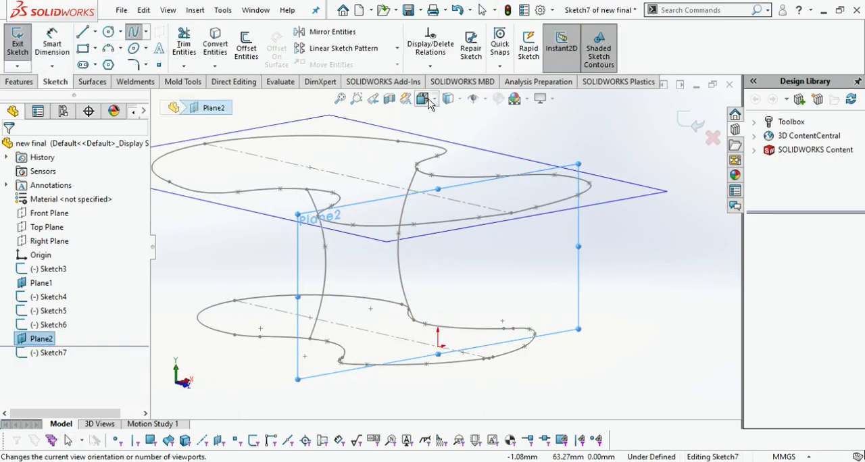
click(426, 100)
click(398, 315)
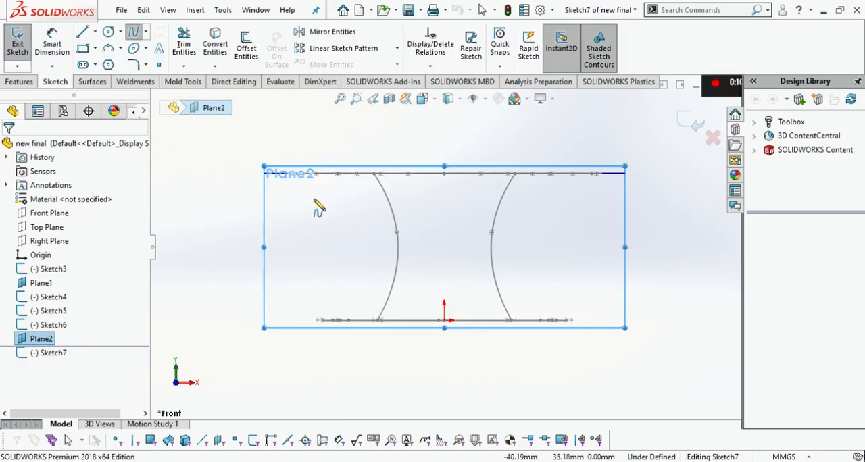
click(604, 174)
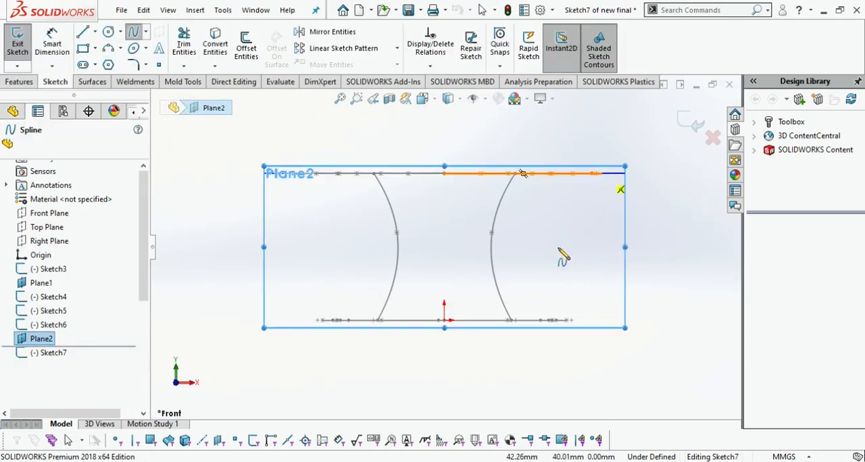
click(608, 192)
click(601, 217)
click(549, 287)
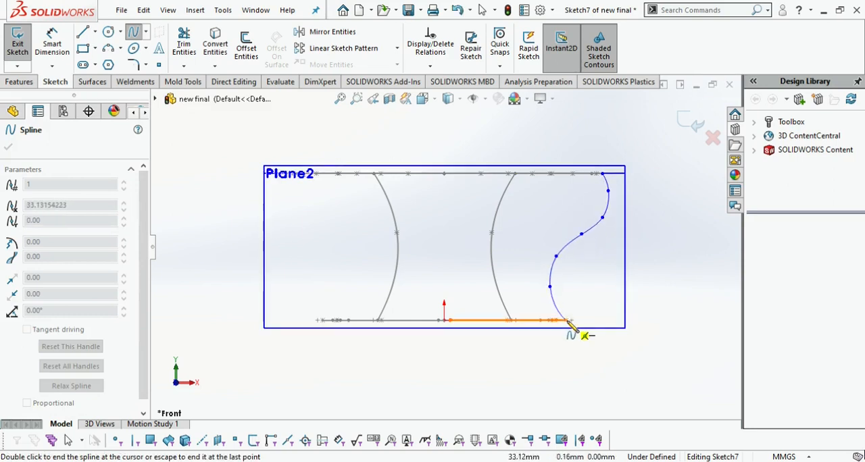
double_click(570, 323)
key(Escape)
Delete the two coincident relations on the S-curve's upper endpoint
middle_drag(691, 132, 578, 259)
click(574, 254)
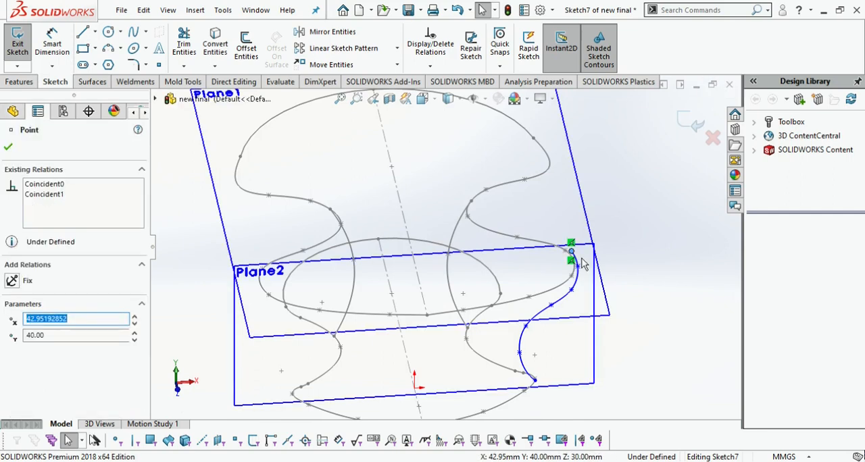
key(Delete)
click(572, 250)
click(573, 244)
key(Delete)
Pierce the S-curve's upper endpoint to the upper profile spline
ctrl+click(570, 278)
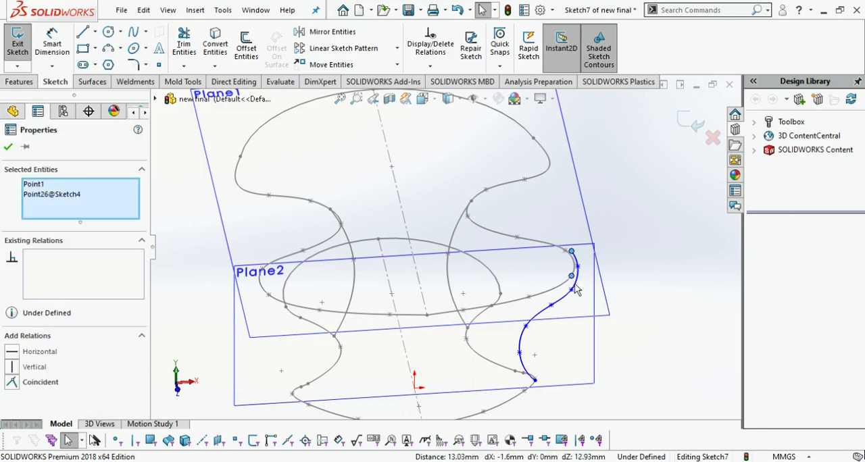
click(633, 269)
click(571, 253)
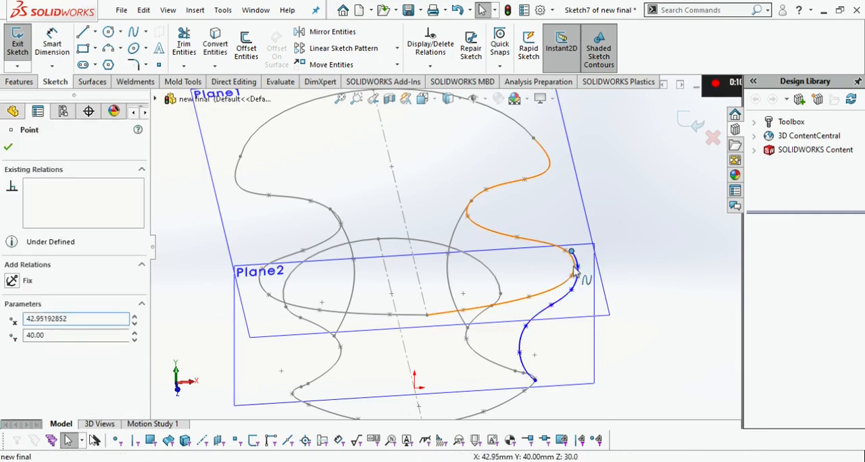
ctrl+click(576, 276)
click(25, 149)
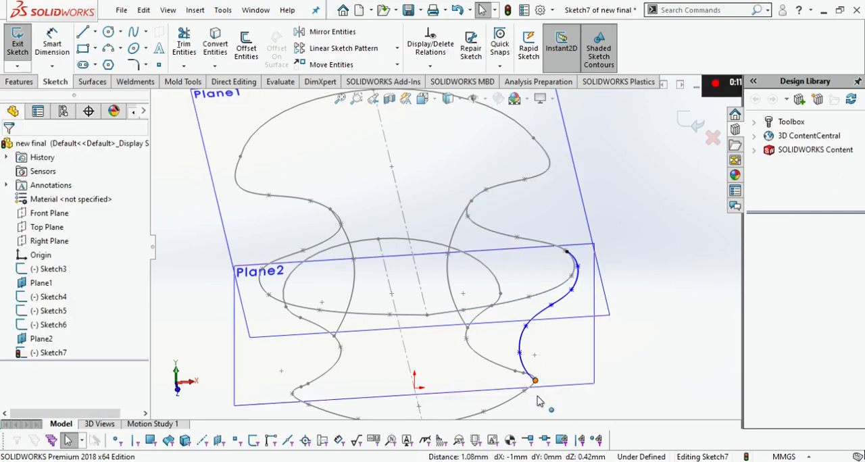
Pierce the S-curve's lower endpoint to the lower profile spline and exit the sketch
click(535, 381)
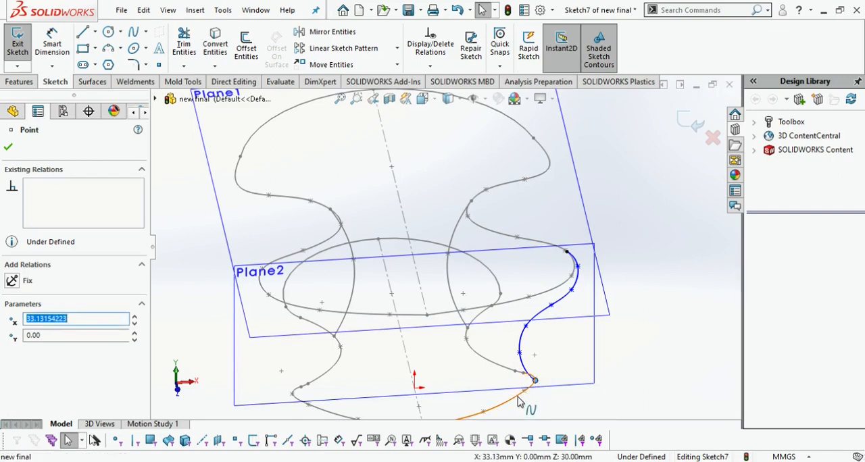
ctrl+click(519, 400)
click(9, 148)
scroll(651, 291, up, 2)
middle_drag(651, 290, 662, 293)
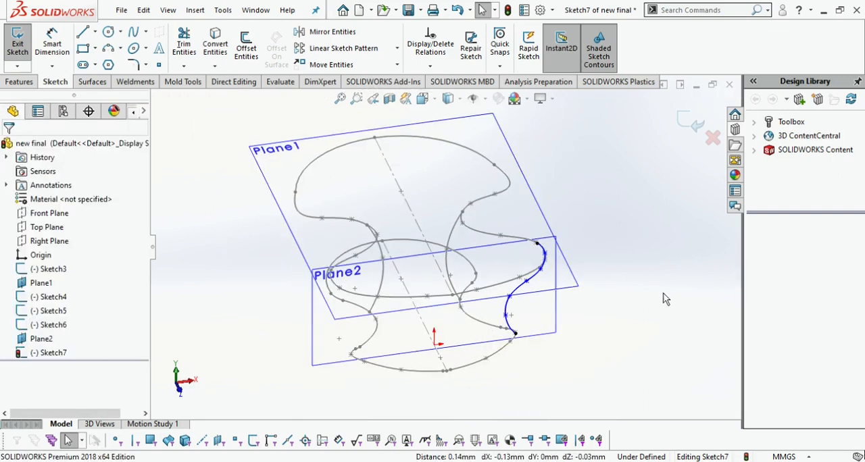
click(699, 132)
click(425, 102)
click(443, 132)
click(62, 84)
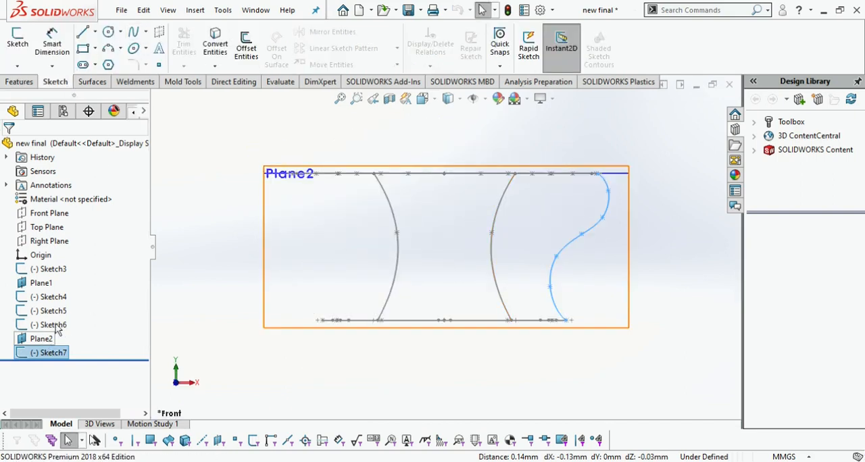
click(136, 33)
click(41, 344)
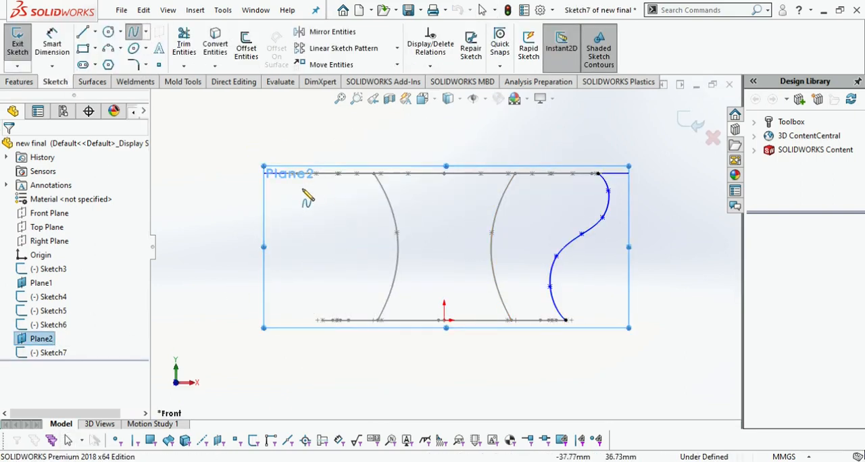
scroll(314, 183, down, 4)
scroll(392, 219, up, 5)
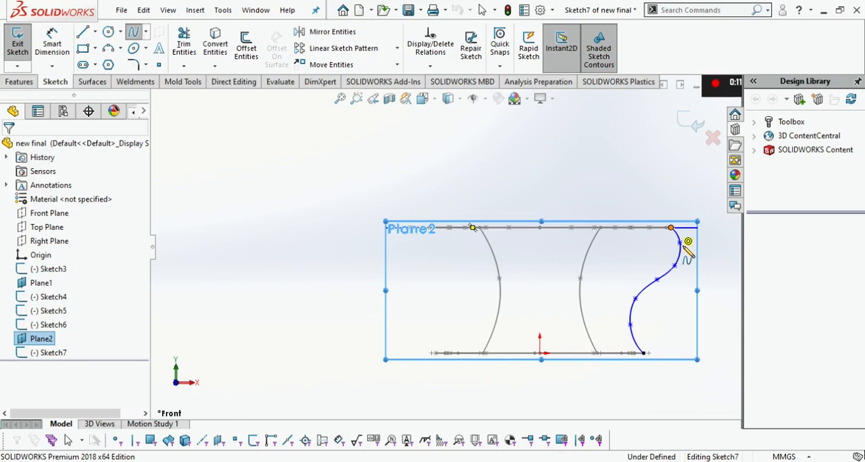
click(671, 229)
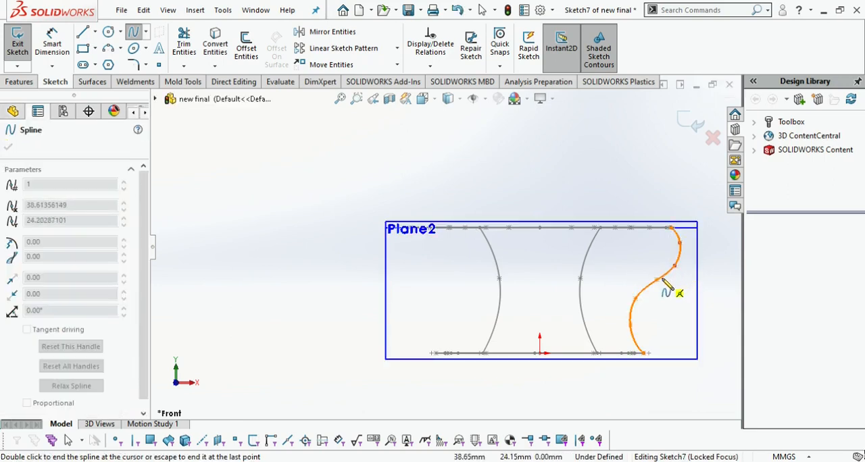
key(Escape)
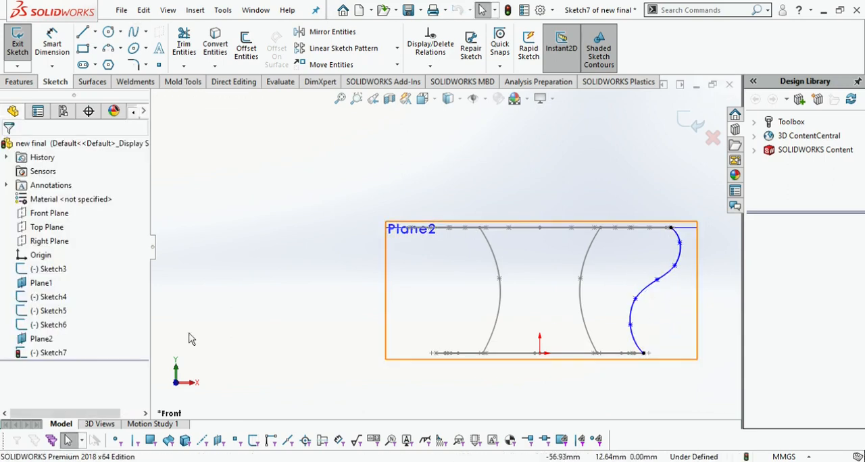
Save the part and trace the S-curve with a spline in a new sketch on the 30 mm offset plane
click(695, 130)
key(ctrl+s)
click(385, 284)
click(390, 171)
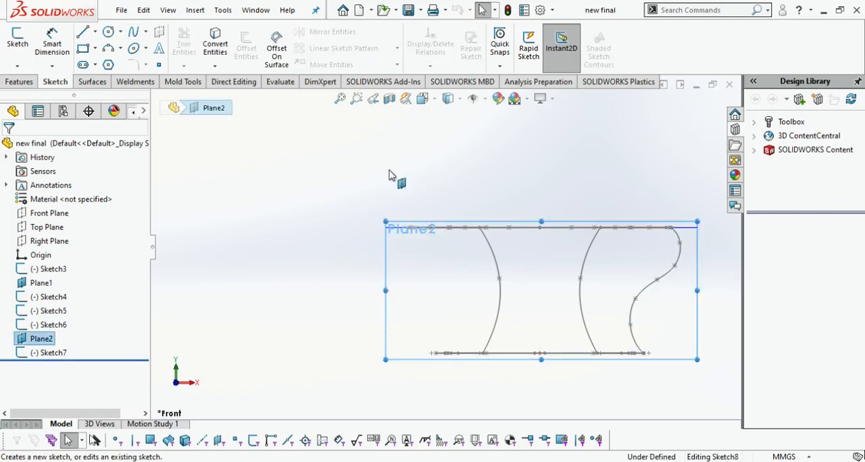
click(134, 34)
click(671, 227)
click(681, 242)
click(675, 266)
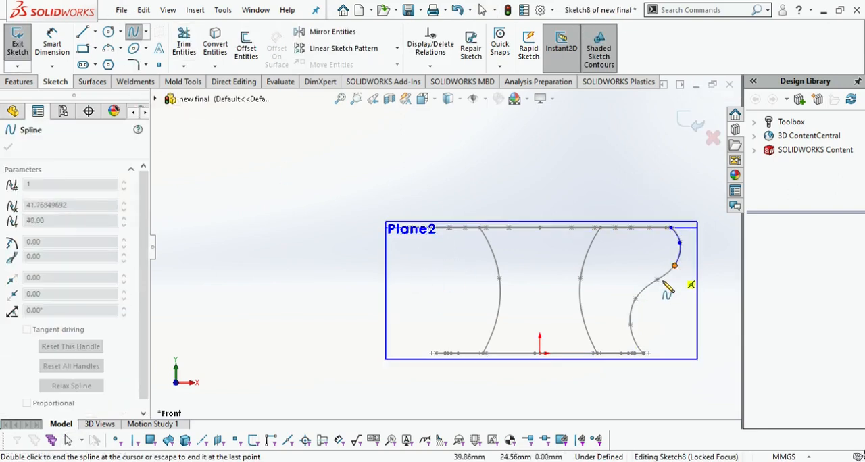
double_click(644, 352)
key(Escape)
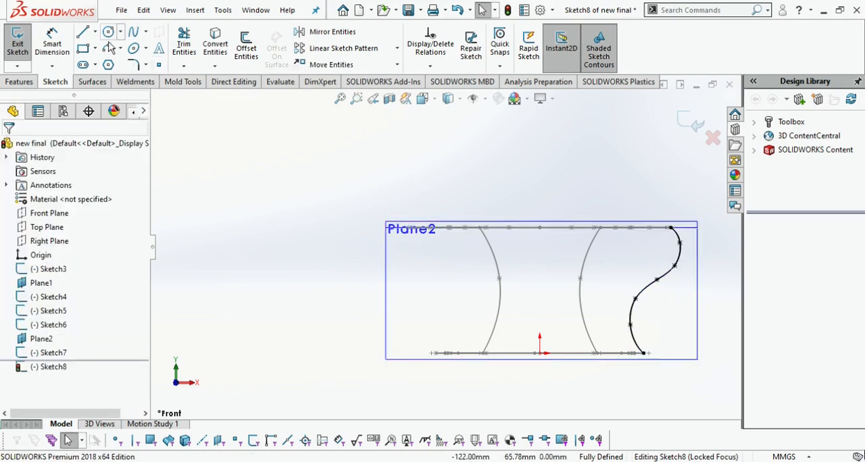
Draw a vertical centerline from the midpoint of the upper profile down to the origin
click(95, 32)
click(108, 61)
click(540, 228)
click(540, 353)
key(Escape)
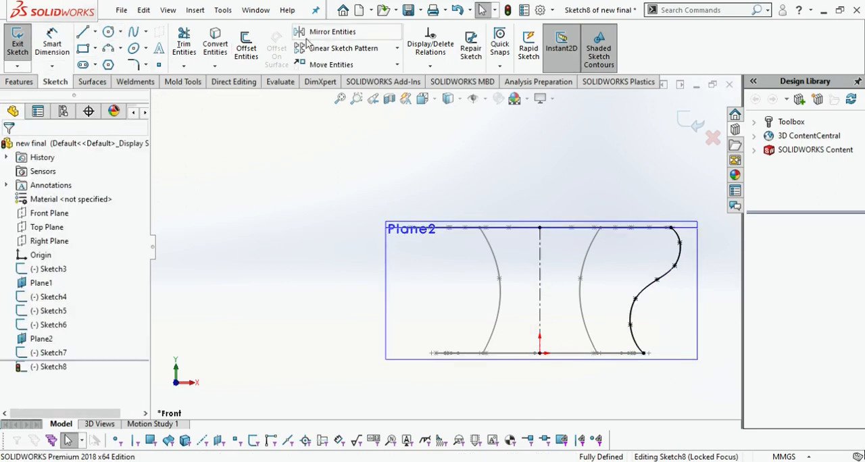
Mirror the traced S-curve about the vertical centerline, keeping a copy
click(328, 32)
click(678, 247)
click(47, 303)
click(540, 286)
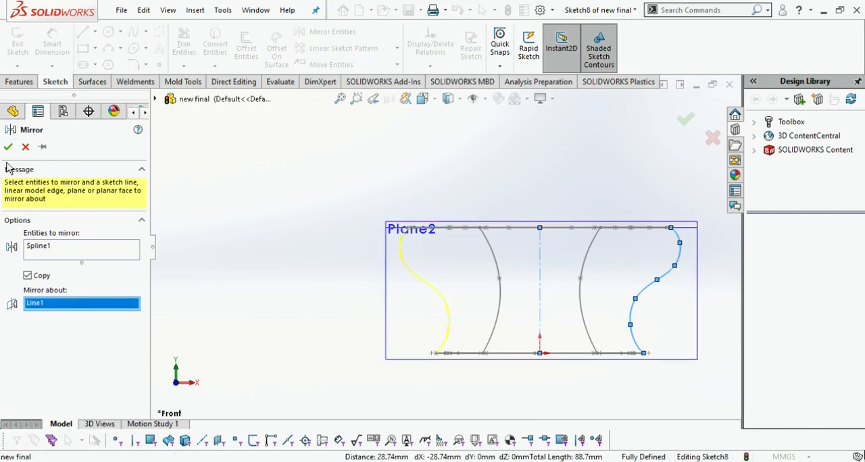
key(Return)
Trim away the traced right spline and the centerline, and undo the accidental trim of the mirrored left curve
click(184, 44)
middle_drag(532, 270, 405, 247)
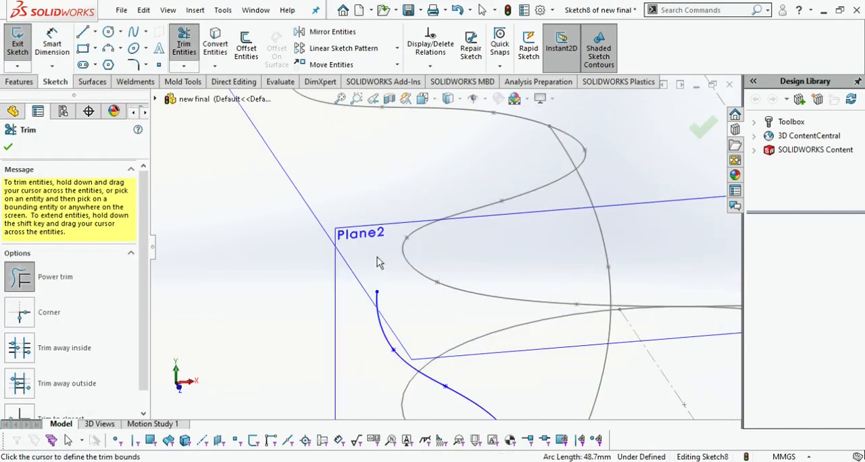
key(ctrl+z)
Pierce the mirrored left curve's upper endpoint to the upper profile spline
click(405, 241)
ctrl+click(411, 263)
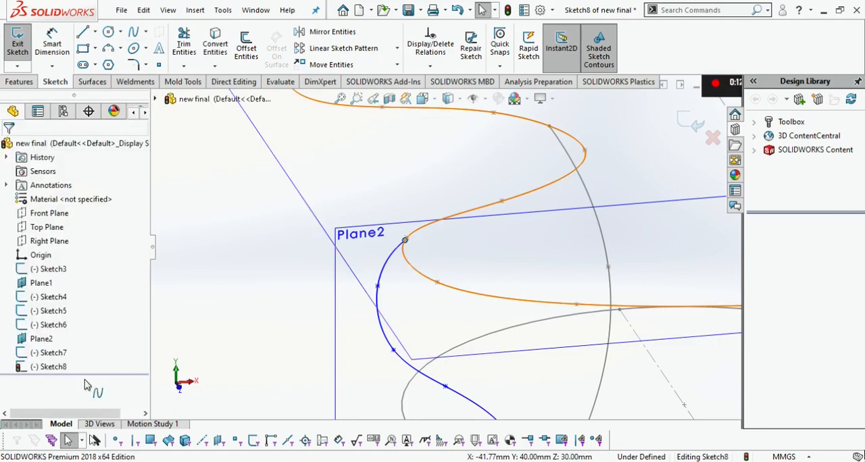
click(12, 398)
click(8, 147)
Pierce the mirrored left curve's lower endpoint to the lower profile spline and exit the sketch
scroll(445, 250, up, 6)
scroll(463, 353, down, 8)
click(382, 393)
ctrl+click(398, 402)
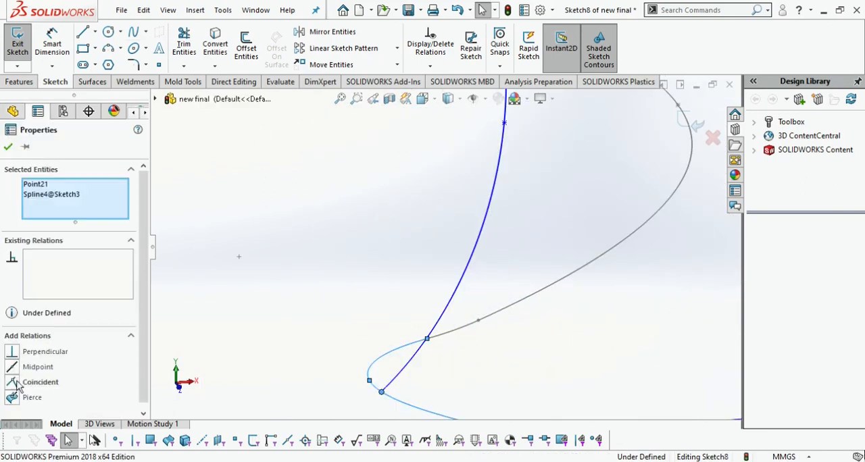
click(8, 147)
scroll(371, 328, up, 9)
click(689, 121)
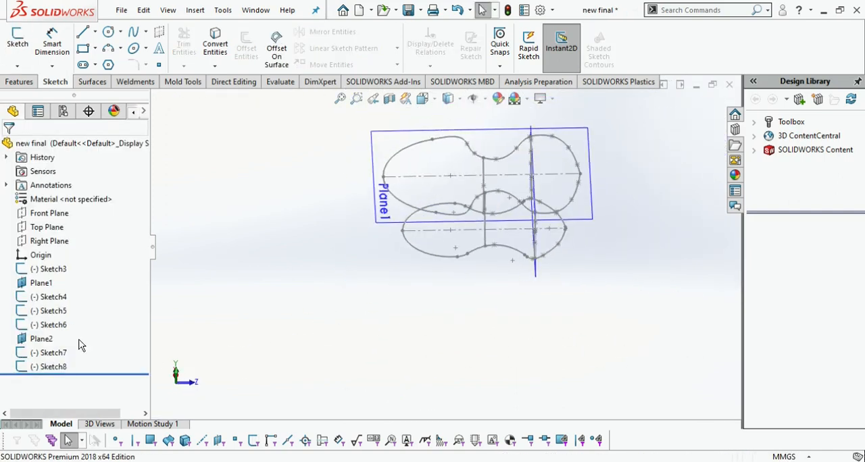
Create a reference plane offset 20 mm from the Front Plane in the flipped direction, replacing the preselected plane reference
click(42, 339)
click(19, 81)
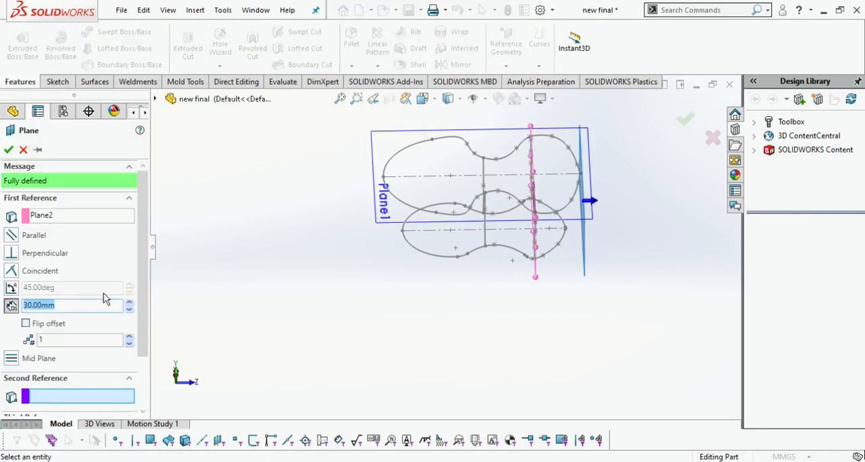
click(42, 215)
key(Delete)
click(184, 99)
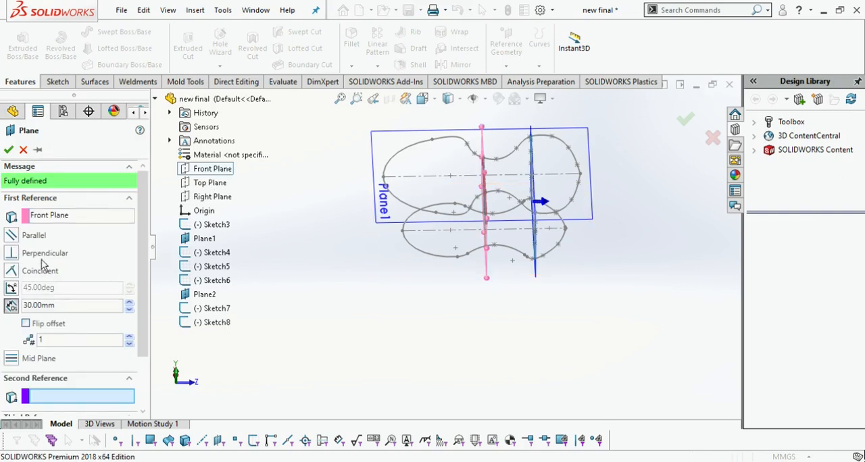
click(34, 328)
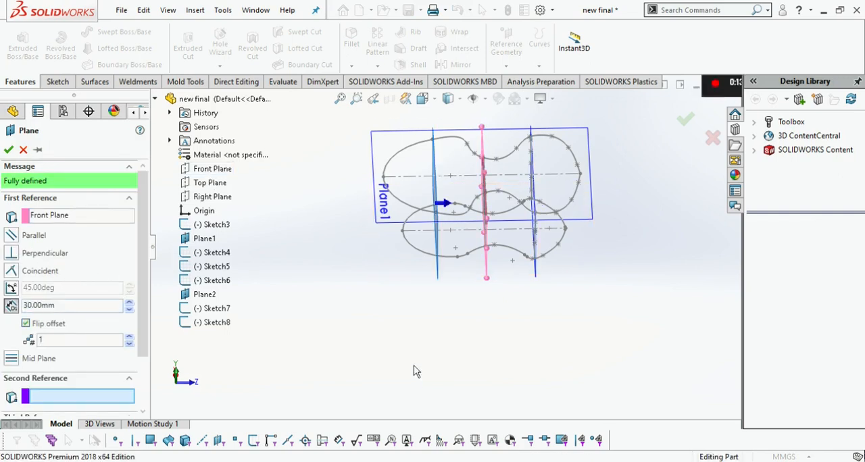
middle_drag(415, 371, 412, 388)
text(20)
key(Return)
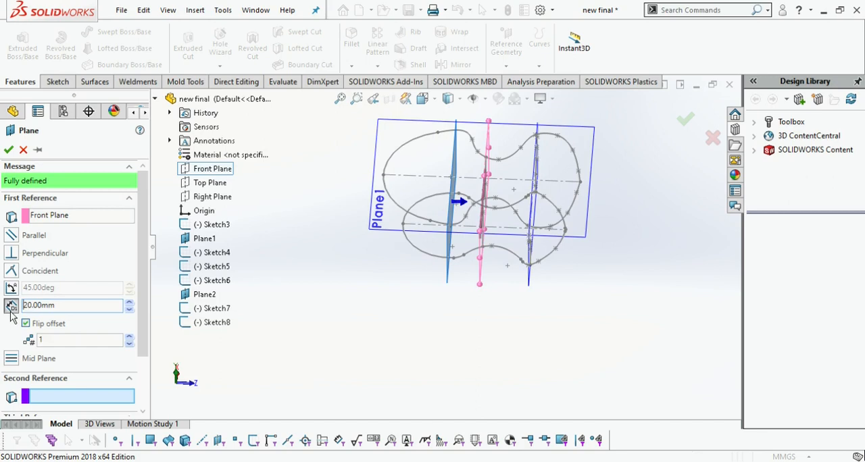
click(10, 150)
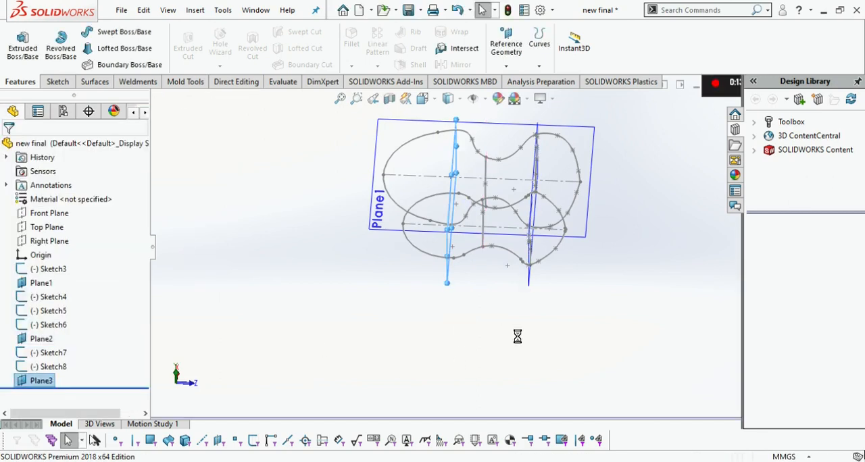
On the new offset plane, sketch a left-hand S-shaped spline running from the upper profile's edge to the lower profile's edge
middle_drag(518, 336, 558, 351)
click(33, 384)
click(43, 362)
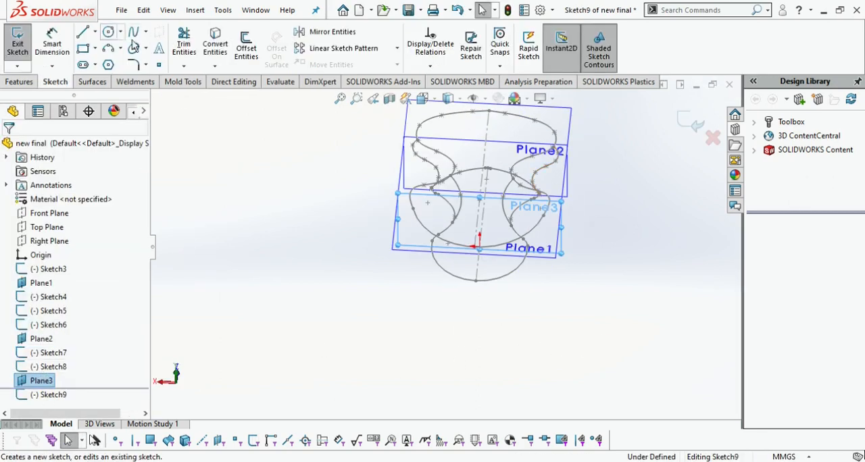
click(134, 32)
click(430, 105)
click(388, 286)
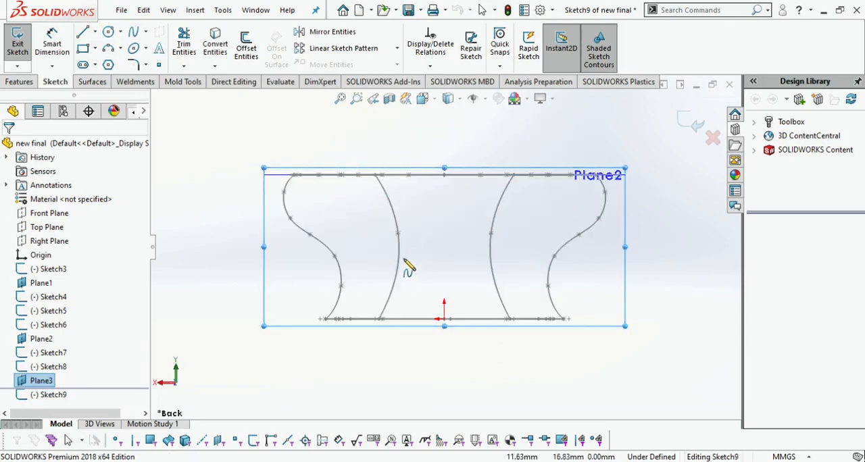
middle_drag(414, 273, 428, 295)
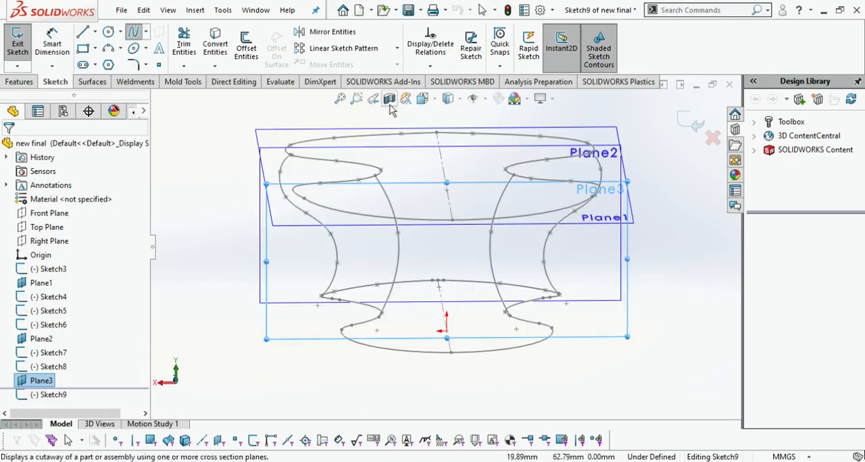
click(423, 105)
click(389, 316)
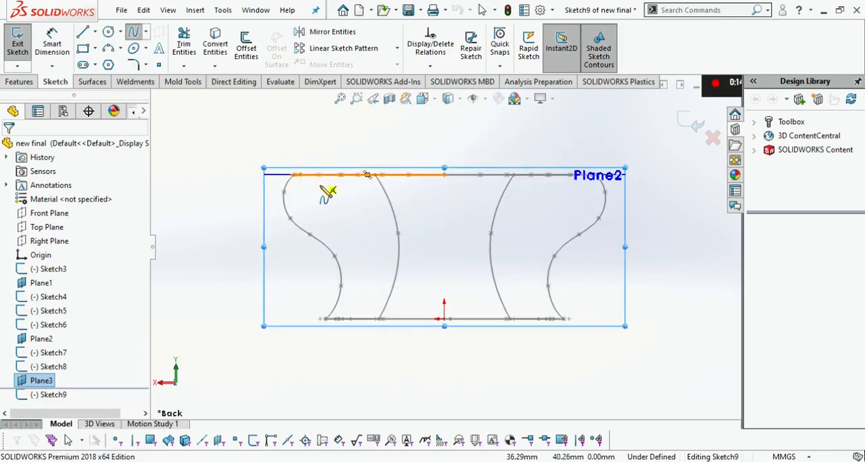
click(315, 177)
click(336, 210)
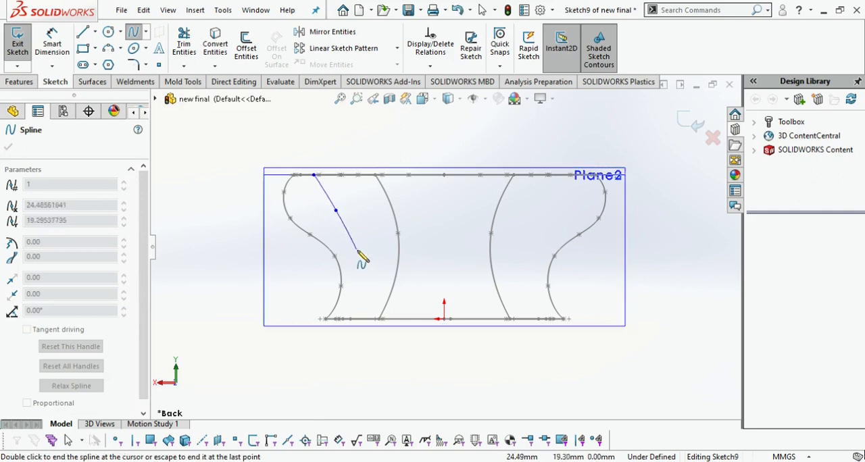
click(336, 298)
double_click(348, 319)
middle_drag(349, 319, 420, 399)
key(Escape)
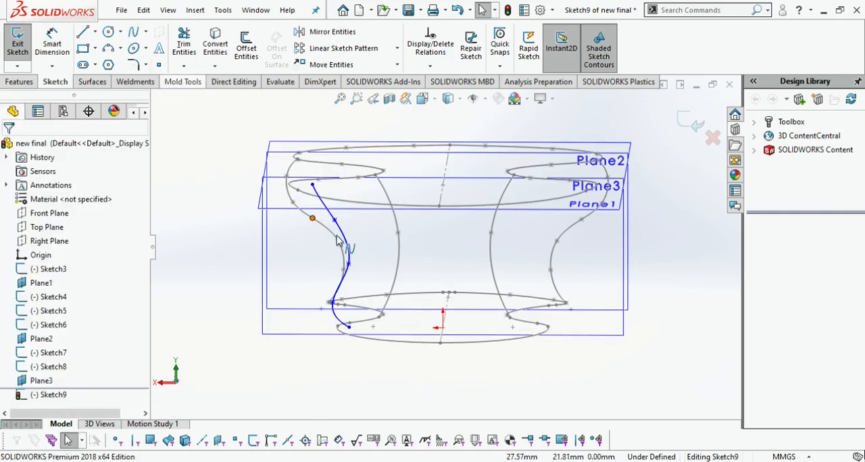
Pierce the new left S-curve's upper endpoint to the upper profile spline
click(312, 189)
ctrl+click(292, 178)
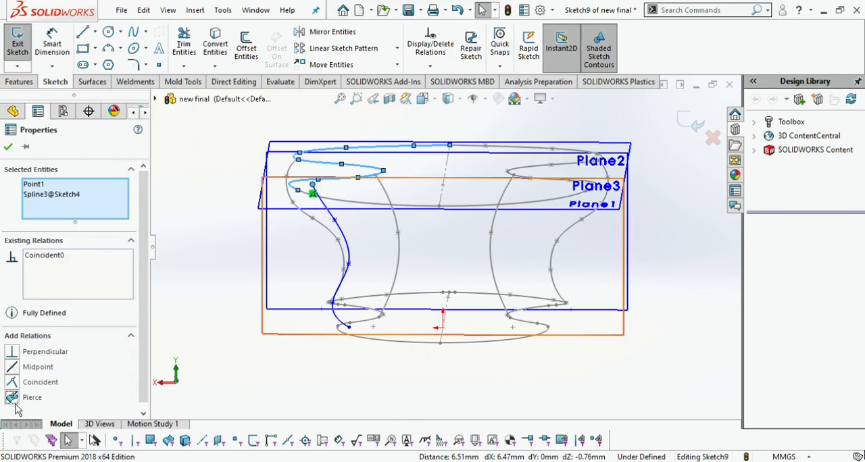
click(9, 147)
Pierce the left S-curve's lower endpoint to the lower profile's arc and exit the sketch
scroll(320, 343, down, 1)
click(356, 324)
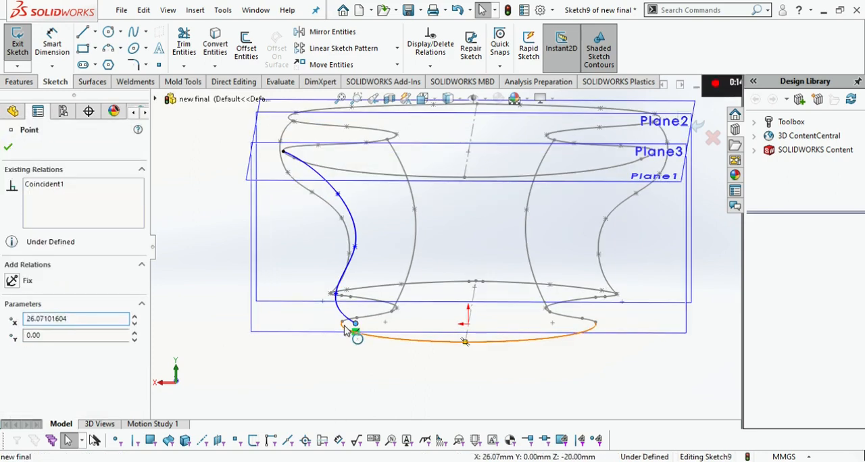
ctrl+click(346, 327)
click(25, 400)
click(9, 147)
scroll(553, 375, up, 2)
scroll(622, 183, down, 2)
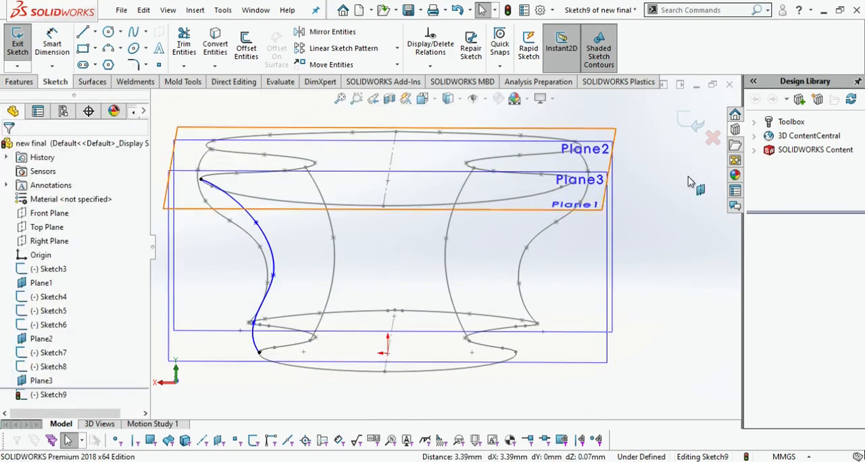
Start another sketch on Plane3 and trace the existing left S-curve with a spline through its points
click(52, 384)
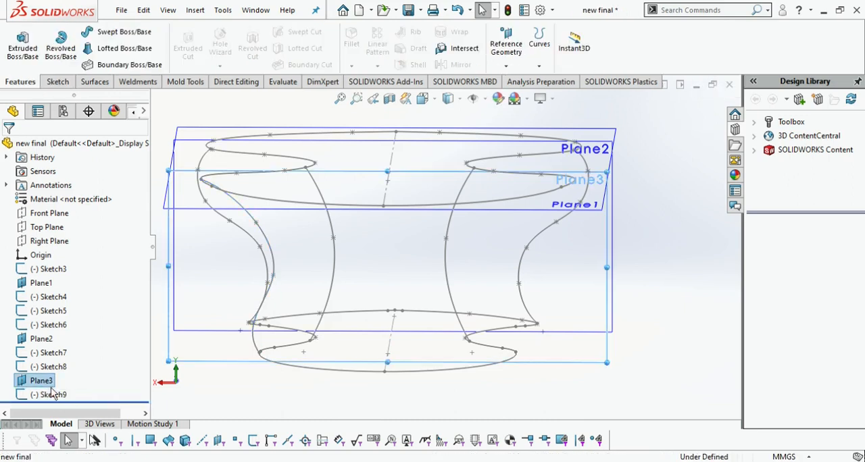
click(64, 366)
click(134, 33)
middle_drag(370, 246, 397, 253)
click(220, 188)
click(275, 231)
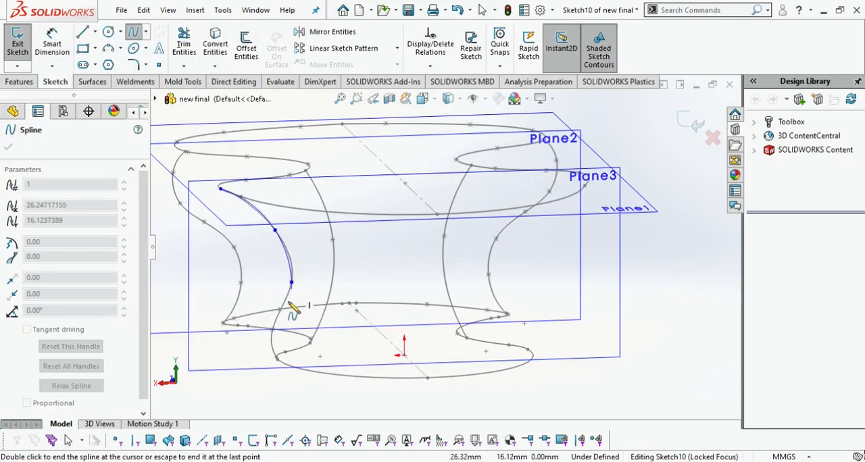
double_click(283, 311)
middle_drag(282, 311, 251, 358)
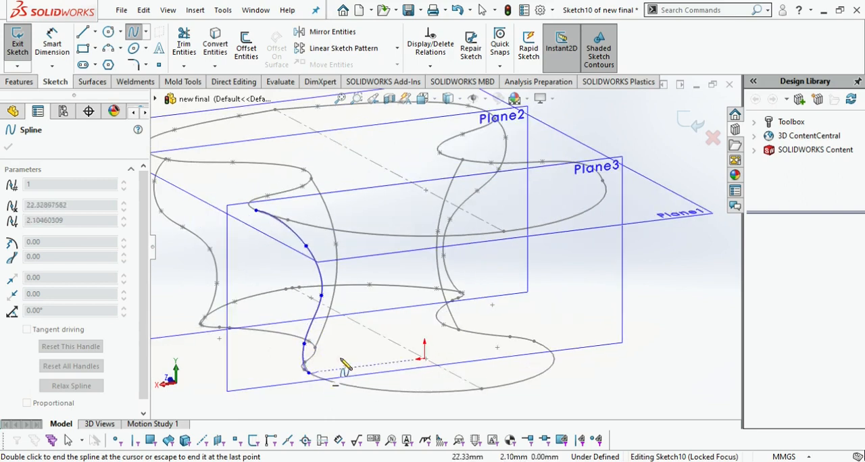
key(Escape)
Draw a vertical construction centerline from the upper profile's midpoint down to the origin
click(84, 34)
click(424, 100)
click(391, 265)
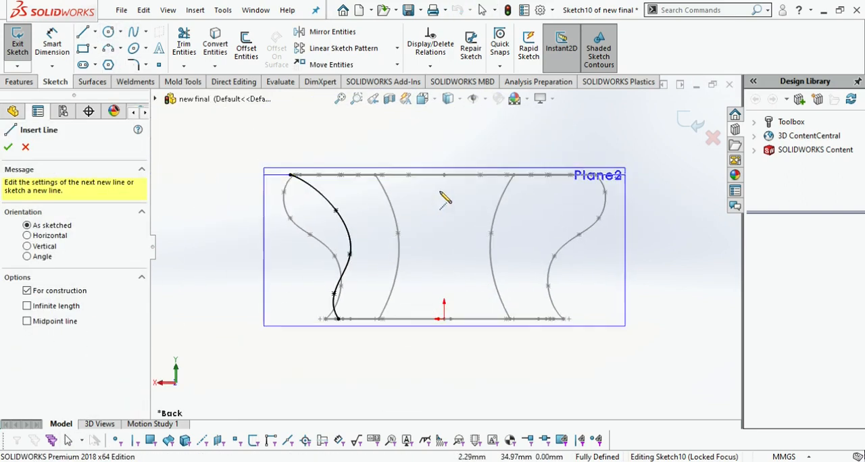
click(444, 176)
click(445, 319)
key(Escape)
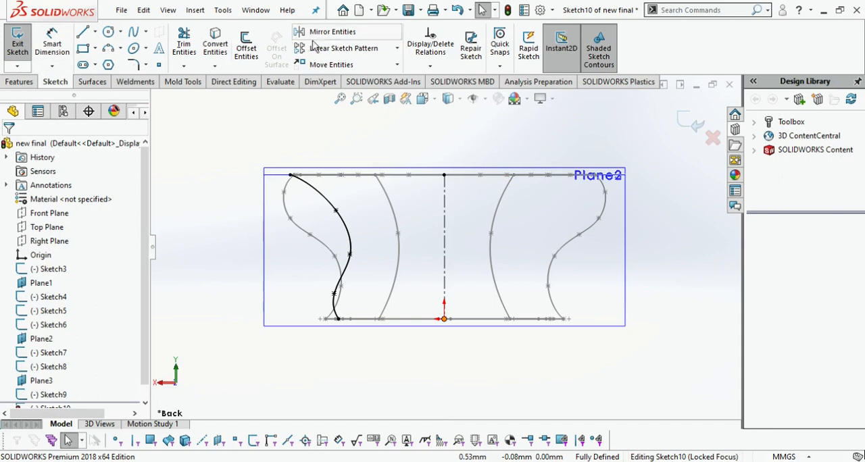
Mirror the traced S-curve about the vertical centerline with the copy option enabled
click(316, 34)
click(321, 196)
click(444, 245)
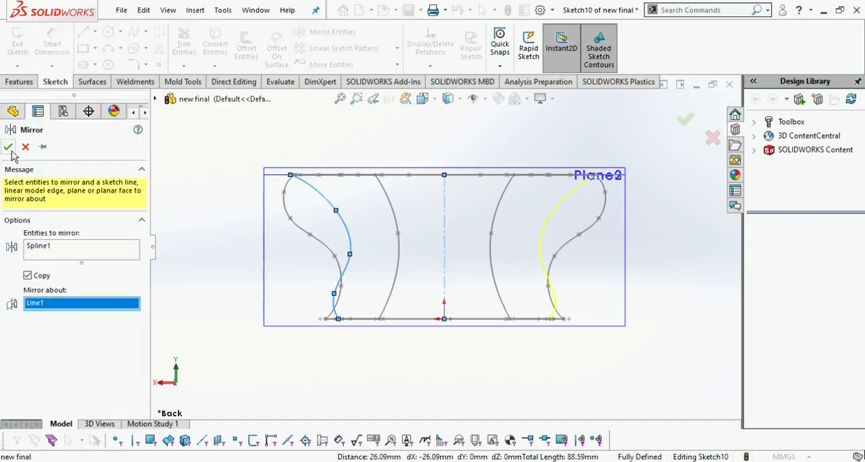
click(8, 147)
Trim away the traced left spline and the centerline, leaving only the mirrored right curve
drag(297, 186, 475, 241)
middle_drag(475, 241, 520, 279)
scroll(477, 267, down, 8)
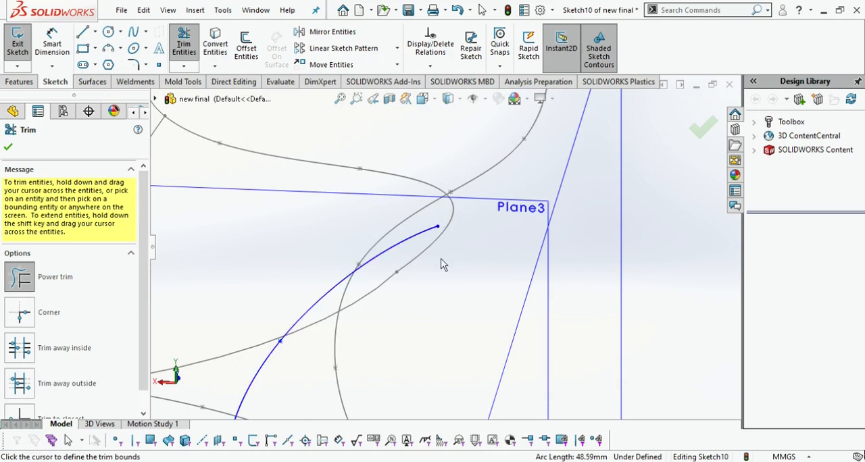
key(Escape)
Pierce the mirrored right curve's upper endpoint to the upper profile spline
click(450, 224)
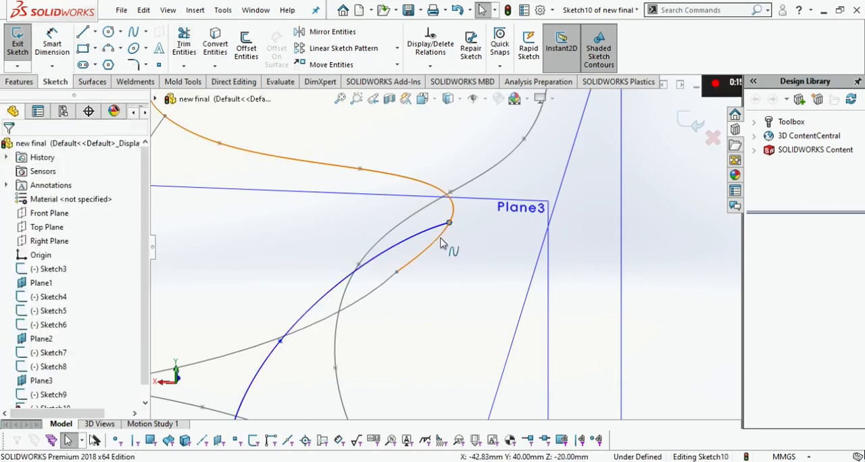
ctrl+click(445, 232)
click(8, 147)
Pierce the mirrored right curve's lower endpoint to the lower profile and exit the sketch
scroll(443, 248, up, 5)
scroll(430, 325, down, 5)
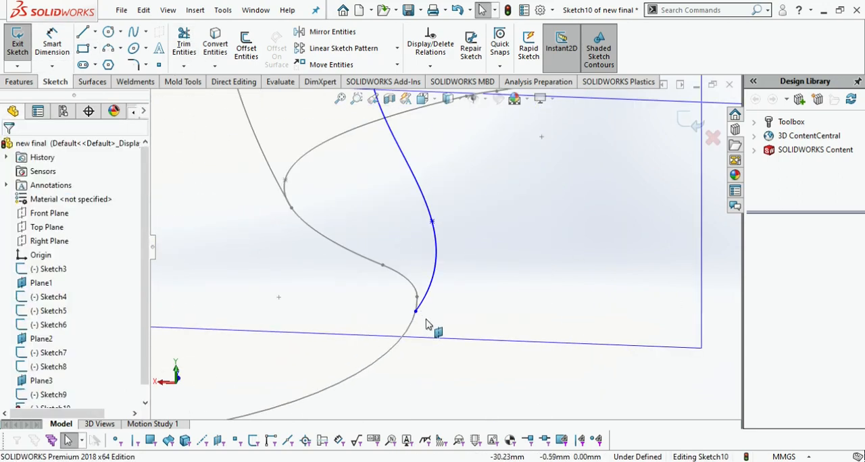
ctrl+click(410, 331)
click(8, 147)
scroll(535, 354, up, 8)
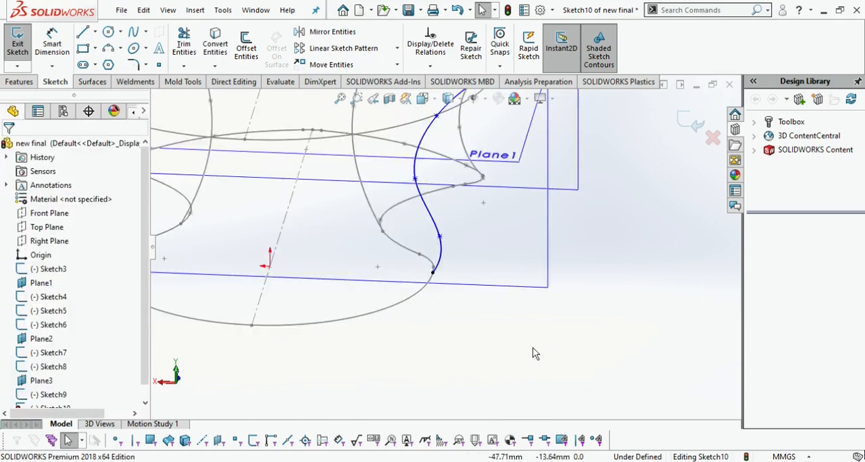
middle_drag(535, 354, 586, 364)
click(696, 120)
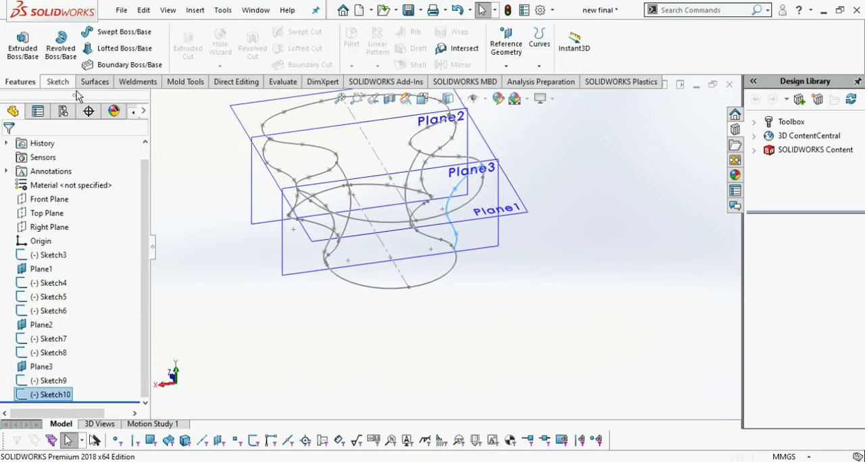
Start a surface loft, clear the preselected sketch, and pick the upper profile Sketch4 and lower profile Sketch3 as loft profiles
click(94, 81)
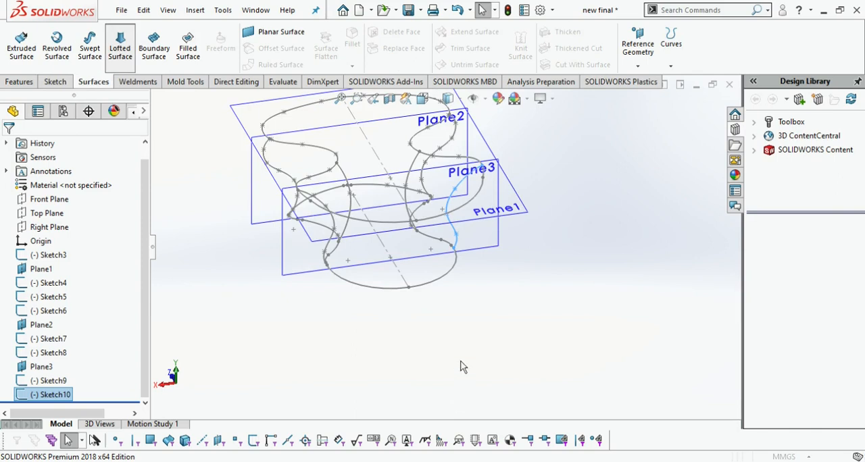
key(Delete)
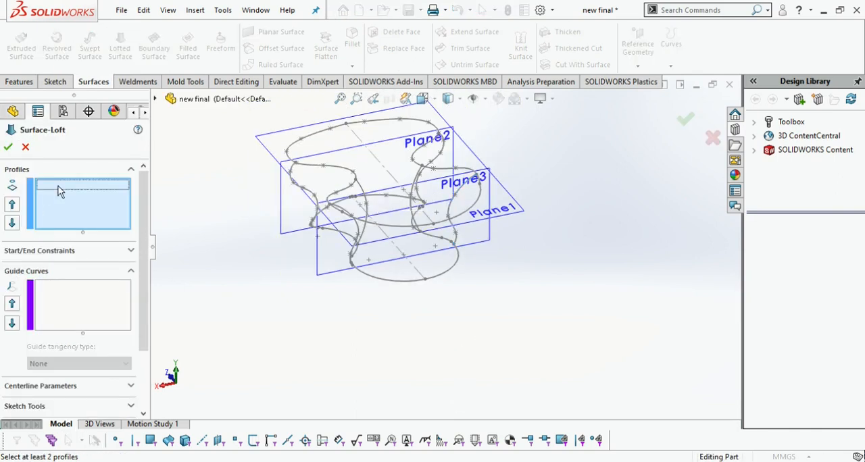
click(408, 232)
click(382, 265)
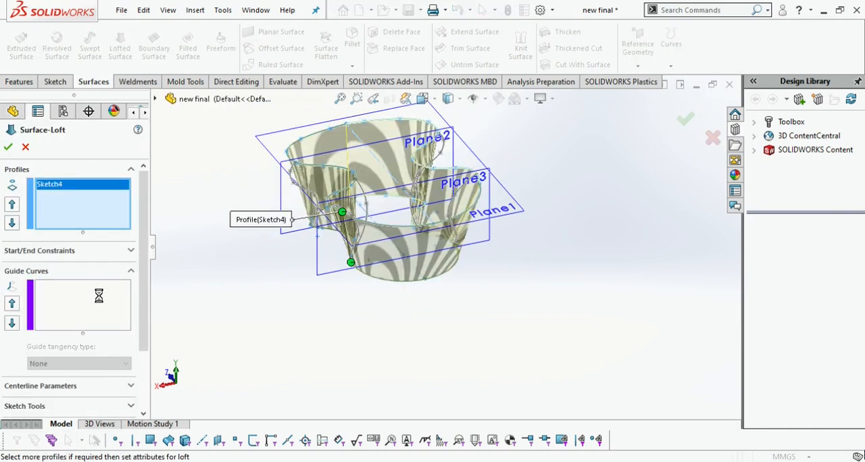
Add Sketch6 and Sketch7 as guide curves and remove the mistakenly picked Sketch3 from the guide curves
scroll(367, 219, down, 4)
click(386, 196)
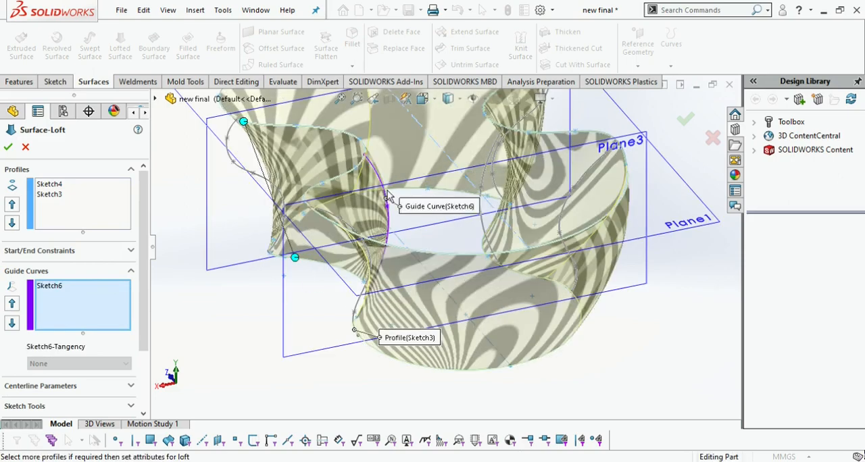
mouse_move(294, 230)
middle_down()
mouse_move(254, 203)
mouse_move(331, 260)
mouse_move(511, 308)
middle_up()
click(249, 201)
click(503, 284)
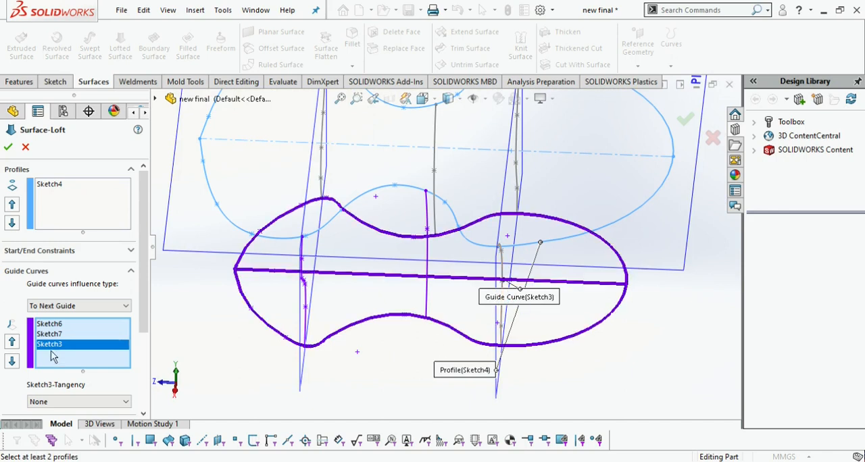
key(Delete)
Add Sketch9, Sketch10, Sketch5 and Sketch8 as the remaining guide curves of the surface loft
click(505, 302)
middle_drag(513, 311, 571, 213)
click(485, 175)
click(486, 170)
click(506, 160)
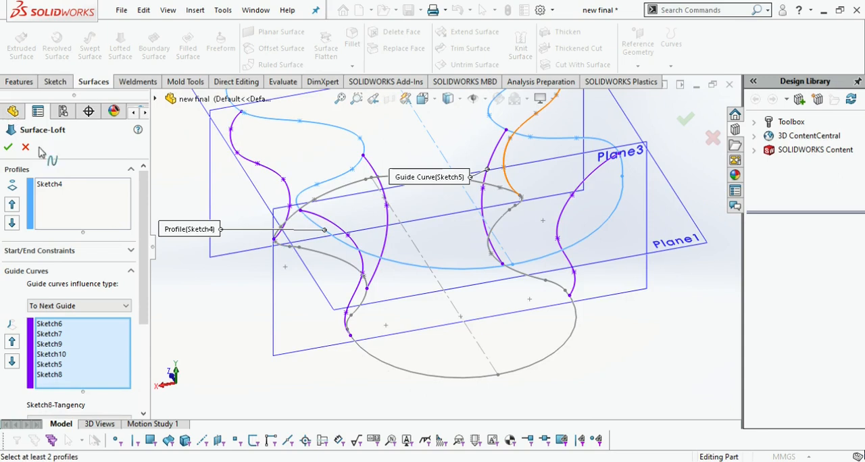
Add the lower profile Sketch3 back to the loft profiles and create the lofted surface
click(78, 211)
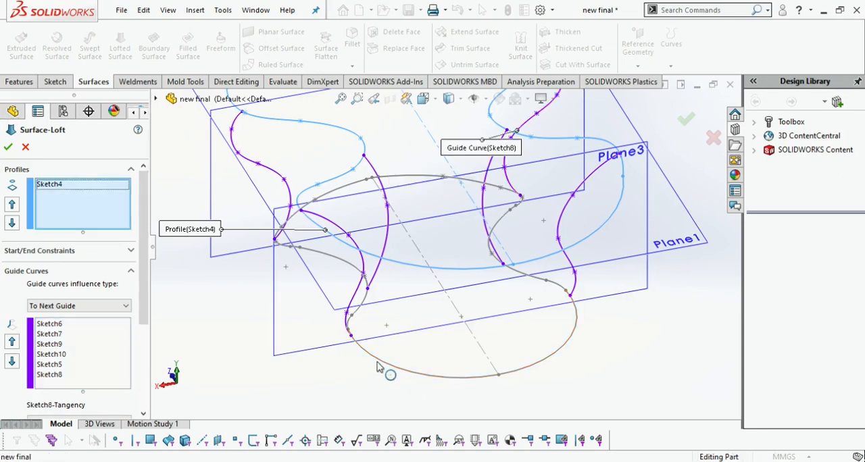
click(439, 371)
click(8, 146)
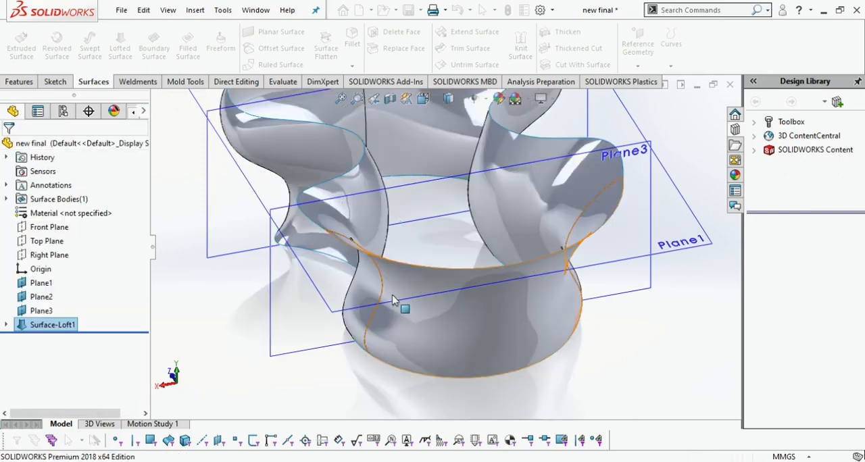
Examine the lofted surface from around and switch to the Right view
scroll(424, 329, down, 2)
middle_drag(329, 373, 516, 344)
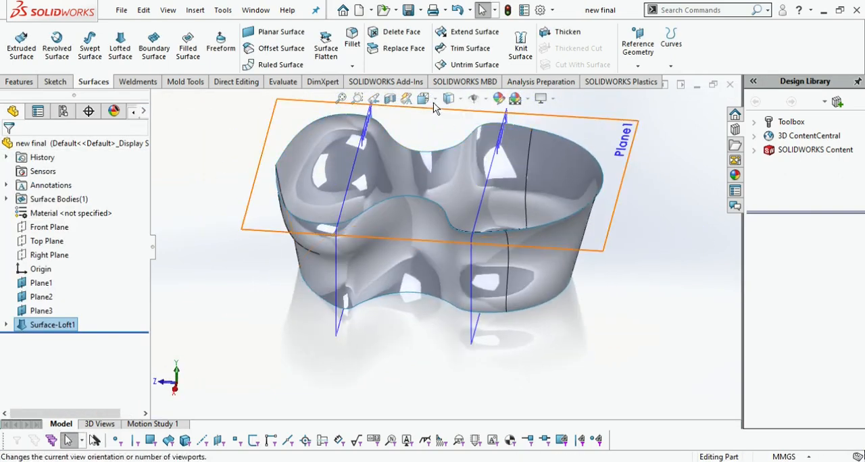
click(425, 101)
click(354, 335)
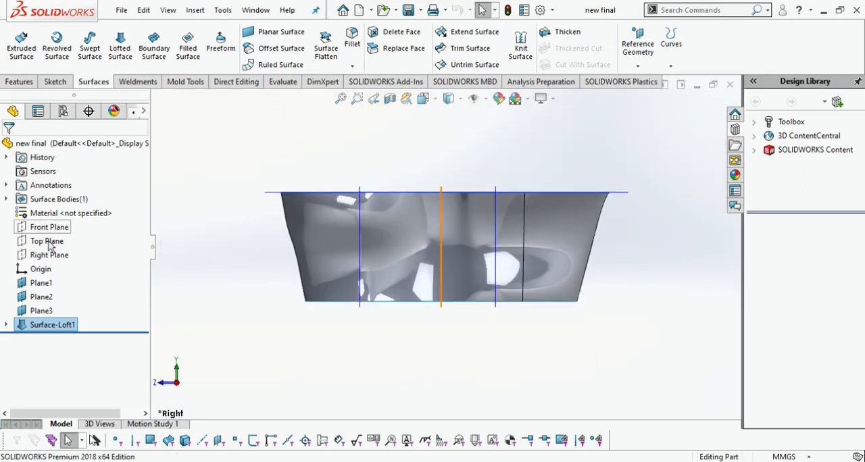
Sketch an arched three-point spline on the Right Plane, with its peak above the origin and its ends near the loft's side edges
click(59, 254)
click(71, 228)
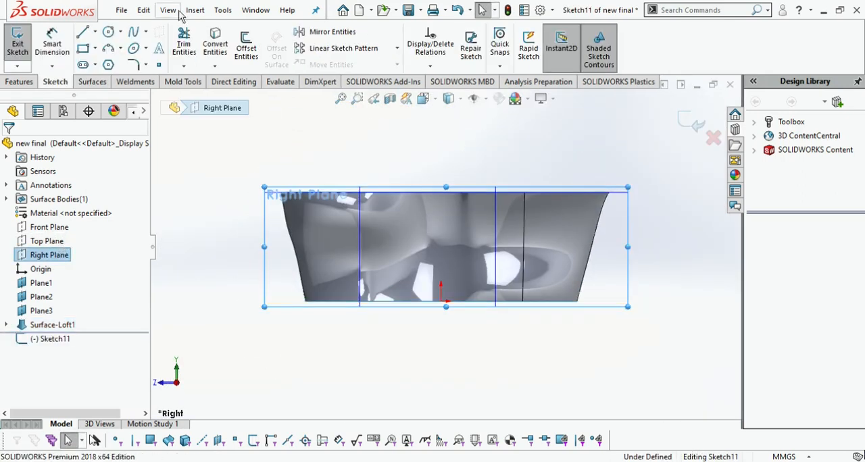
click(293, 265)
click(441, 214)
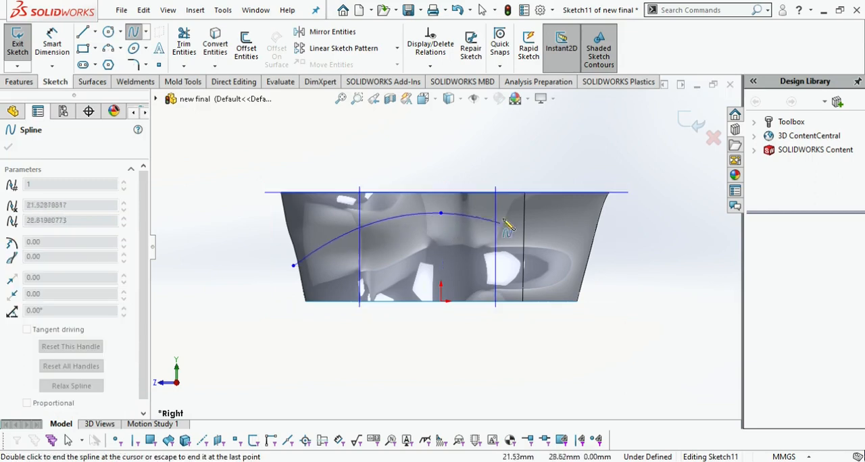
double_click(591, 278)
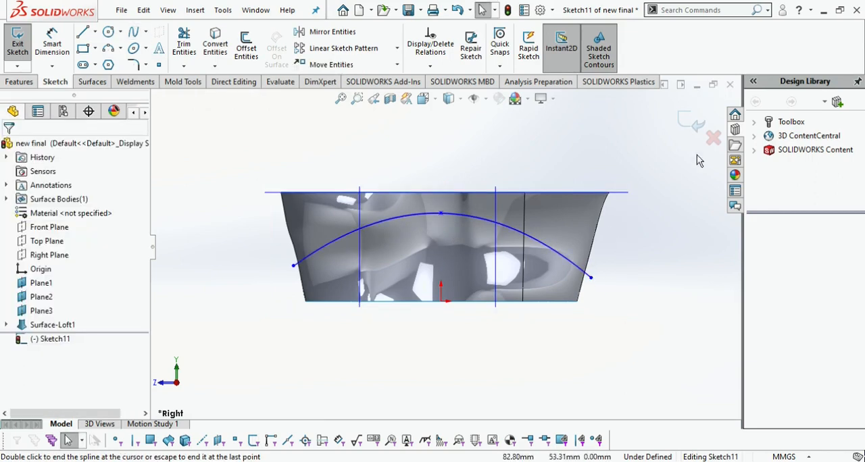
click(699, 134)
key(ctrl+7)
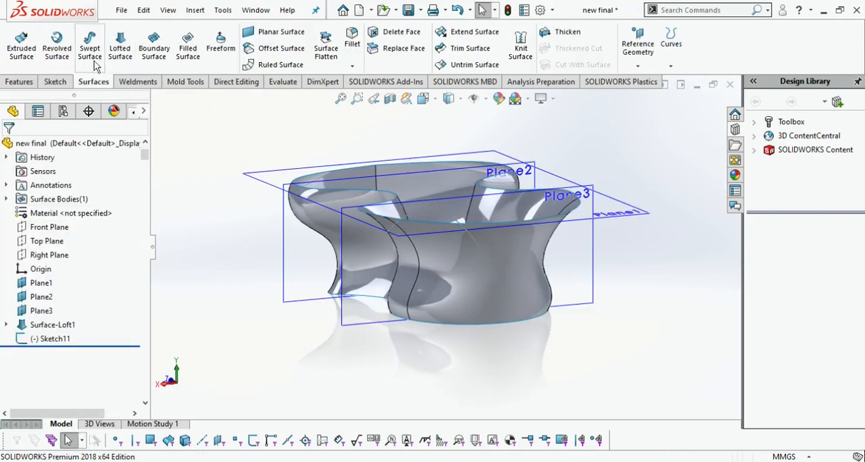
Sketch an arched five-point spline on the Front Plane, peaking at the loft's upper plane above the origin and ending beyond both sides
click(51, 231)
click(66, 200)
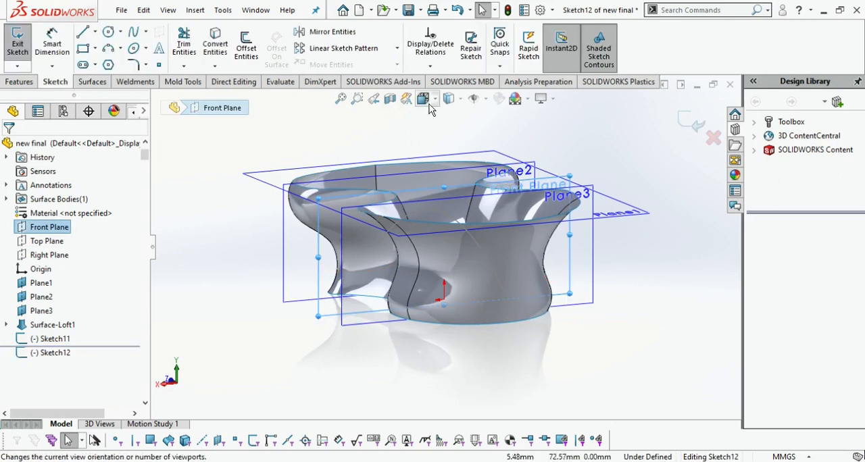
click(429, 103)
click(467, 146)
click(134, 31)
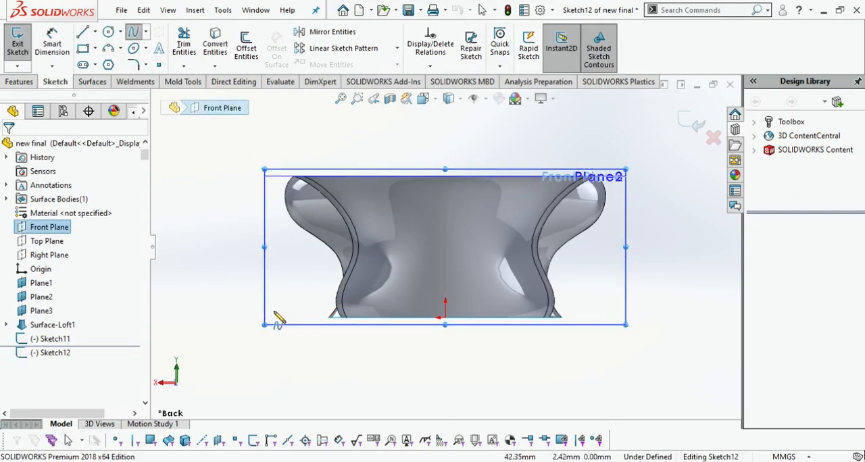
click(238, 306)
click(317, 219)
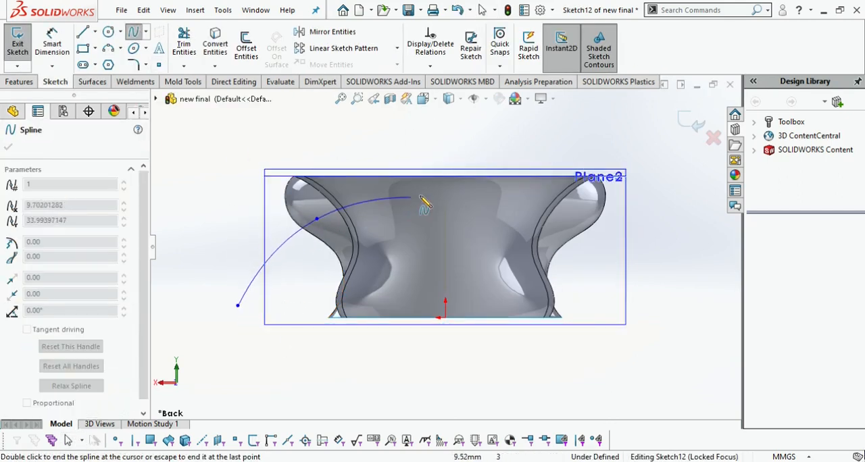
click(444, 176)
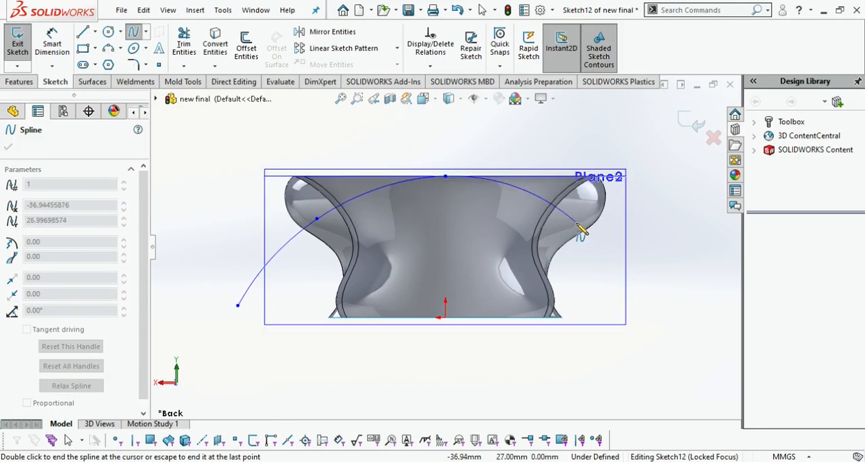
click(646, 306)
key(Escape)
middle_drag(646, 237, 680, 256)
click(691, 121)
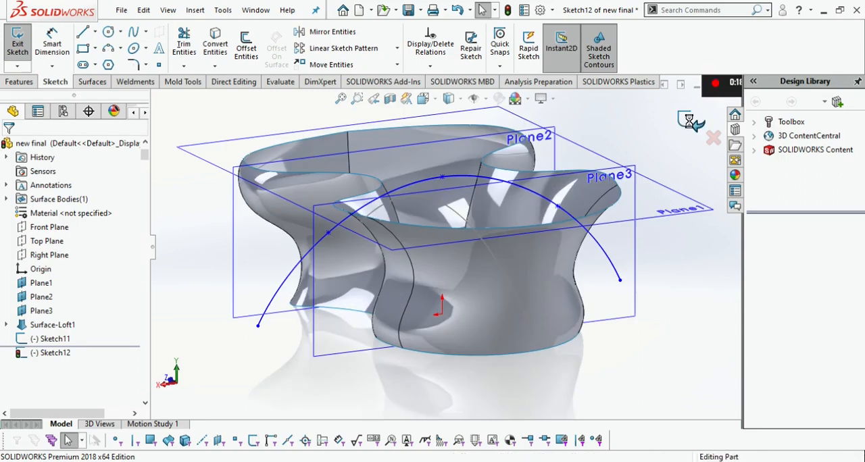
Create a swept surface using Sketch11 as the profile and Sketch12 as the path
click(95, 83)
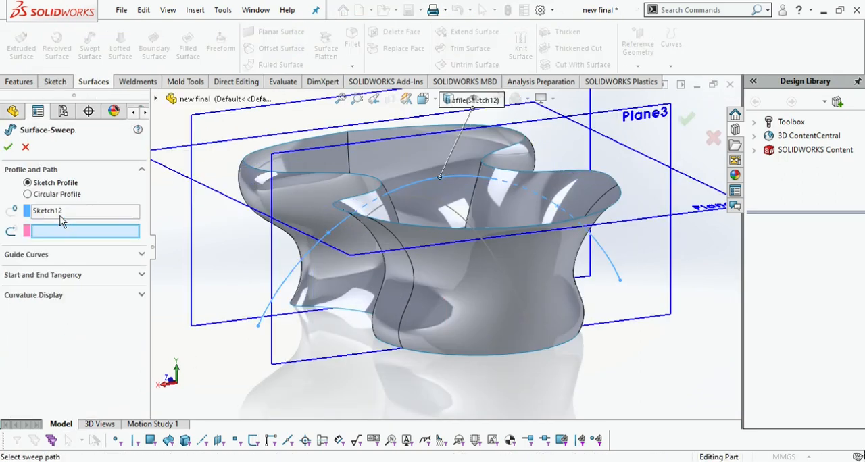
click(60, 216)
key(Delete)
click(453, 218)
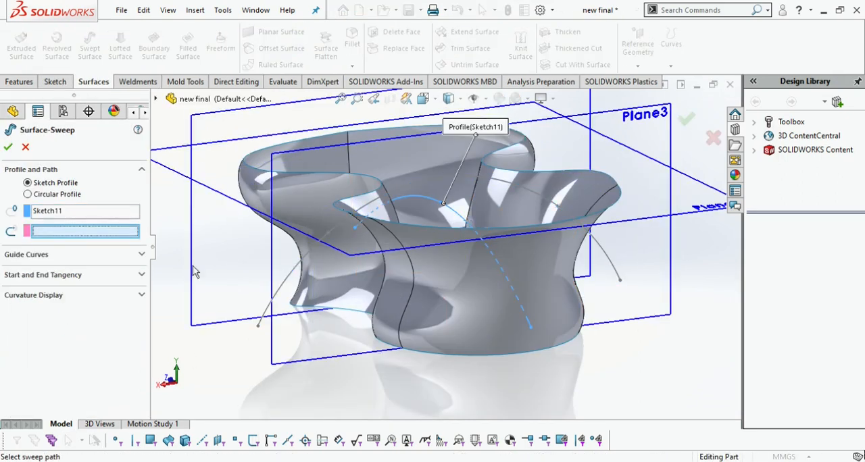
click(447, 182)
scroll(220, 273, up, 2)
middle_drag(259, 288, 209, 198)
Mirror the Surface-Sweep1 body about the Right Plane
click(19, 82)
click(460, 64)
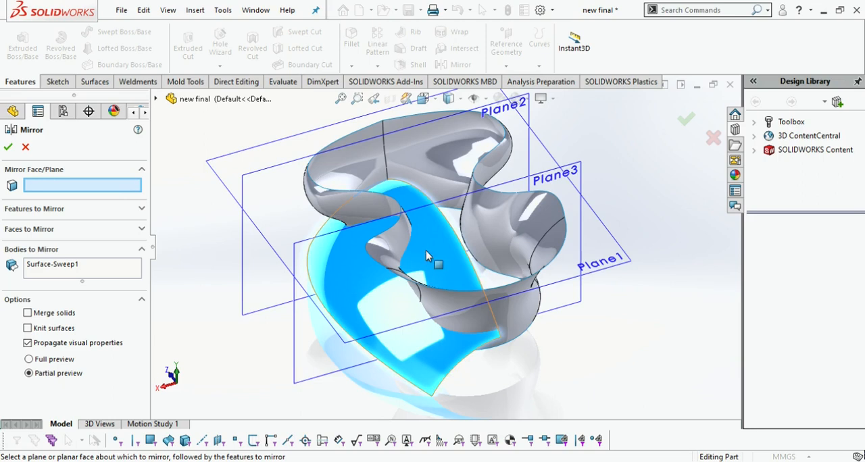
click(156, 98)
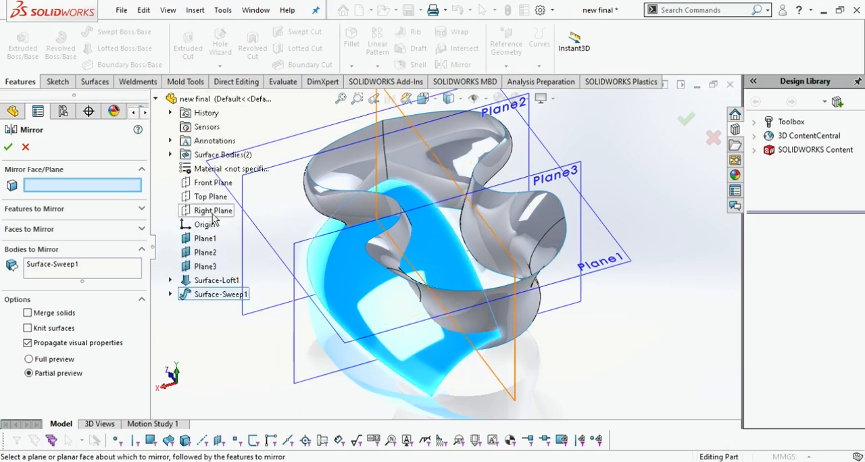
click(213, 211)
click(8, 147)
middle_drag(406, 284, 555, 162)
click(95, 81)
click(467, 48)
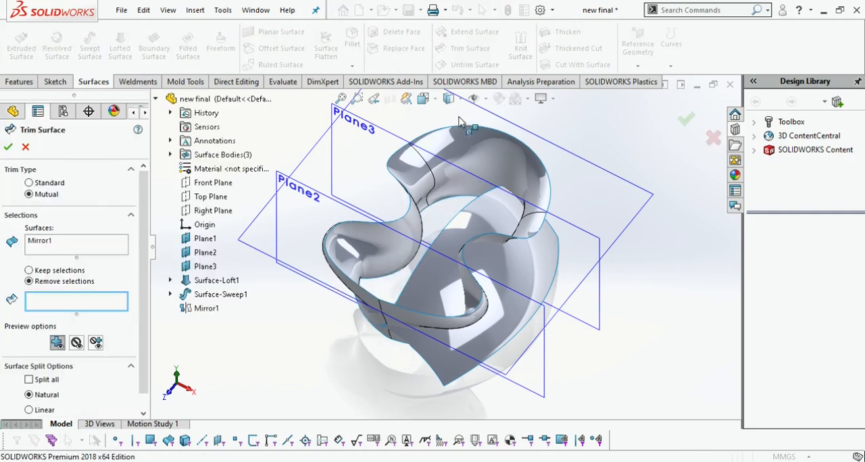
click(714, 138)
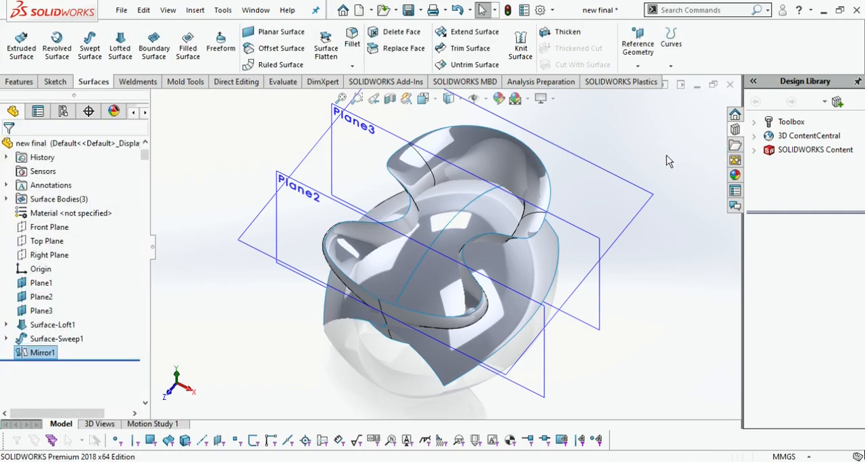
Mutually trim Surface-Loft1, Mirror1 and Surface-Sweep1, removing the loft above the domed surfaces and the domed portions outside the loft
click(470, 48)
click(464, 219)
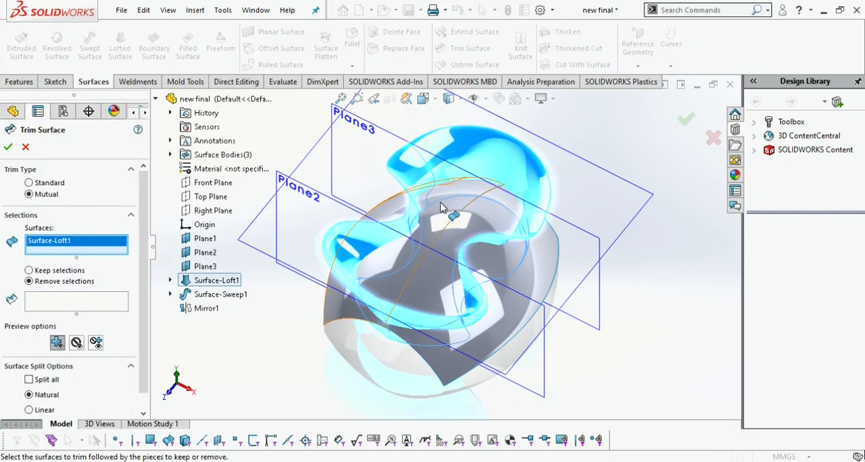
click(458, 218)
click(454, 222)
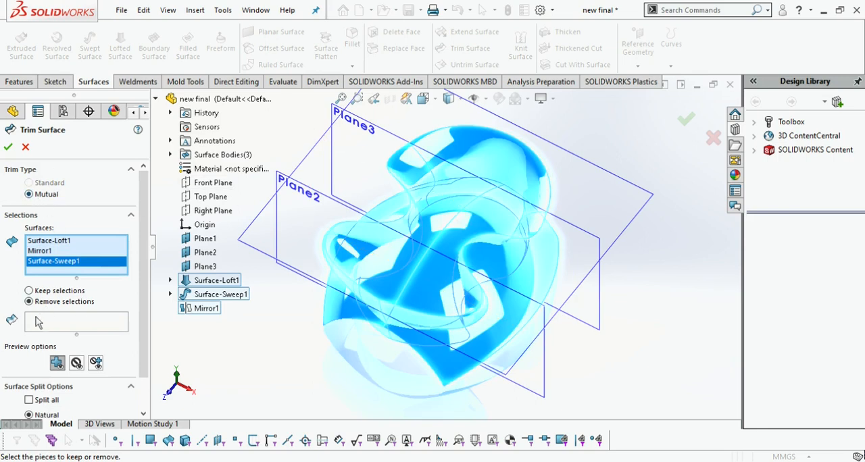
click(65, 326)
click(377, 228)
click(367, 238)
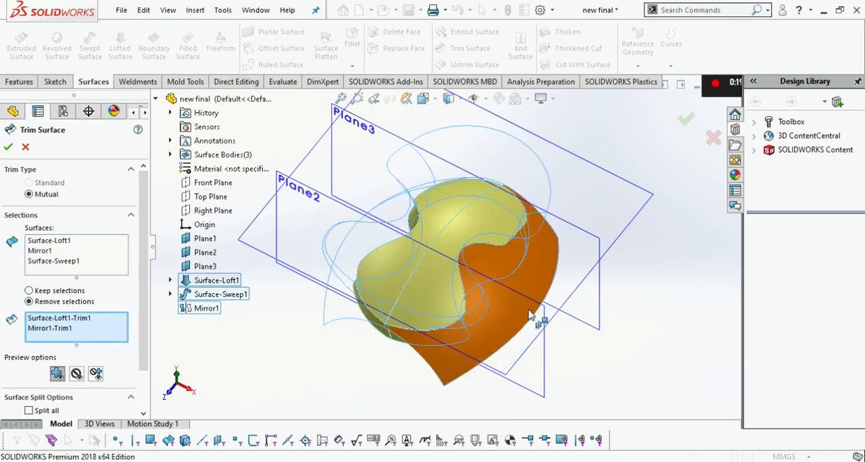
click(530, 310)
middle_drag(609, 313, 691, 305)
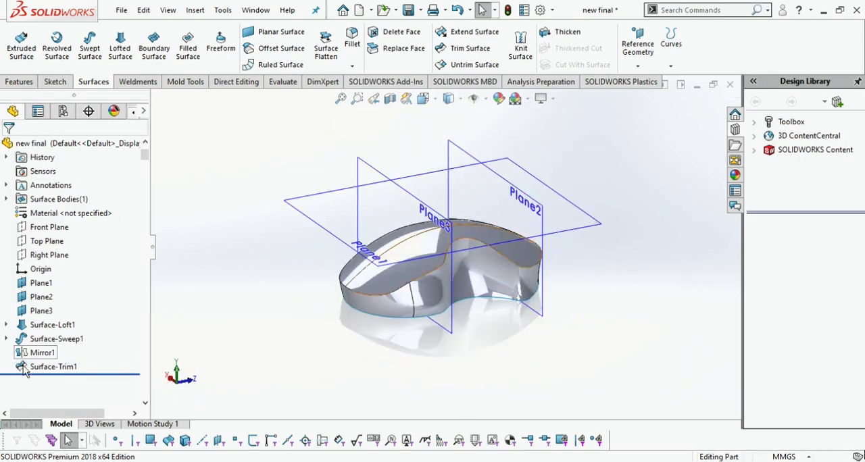
Start a sketch on Plane1 and draw a construction line about 49 mm long from the origin along the part's centre towards its rounded end
click(40, 284)
click(48, 277)
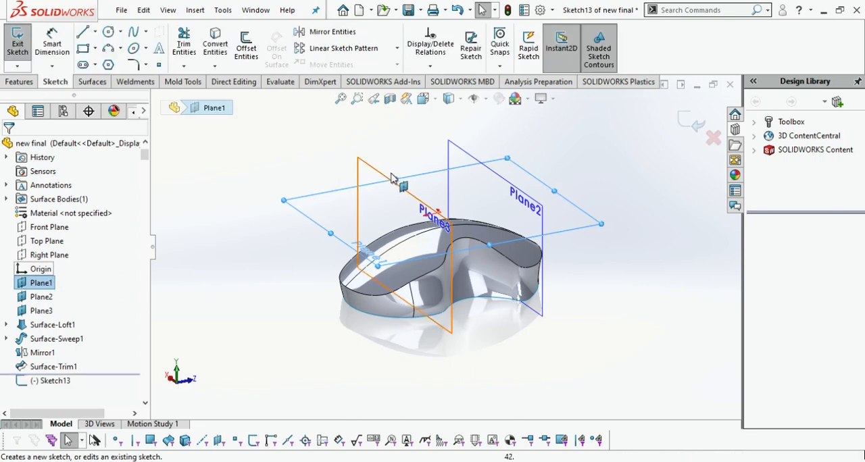
click(425, 104)
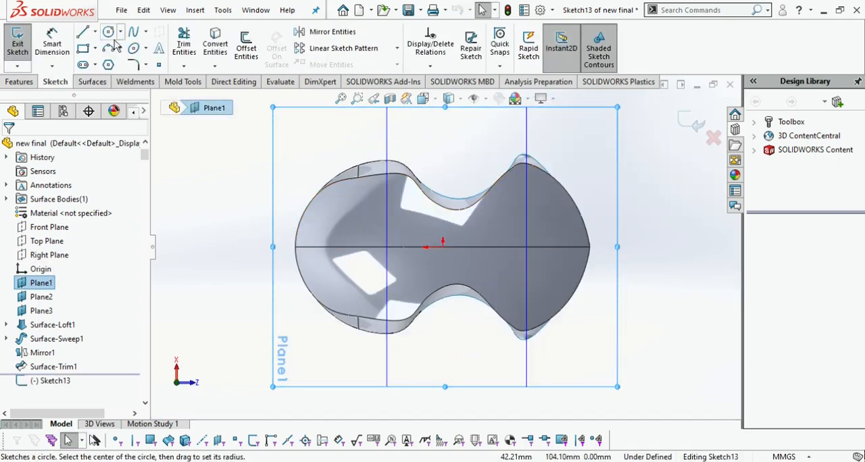
click(83, 31)
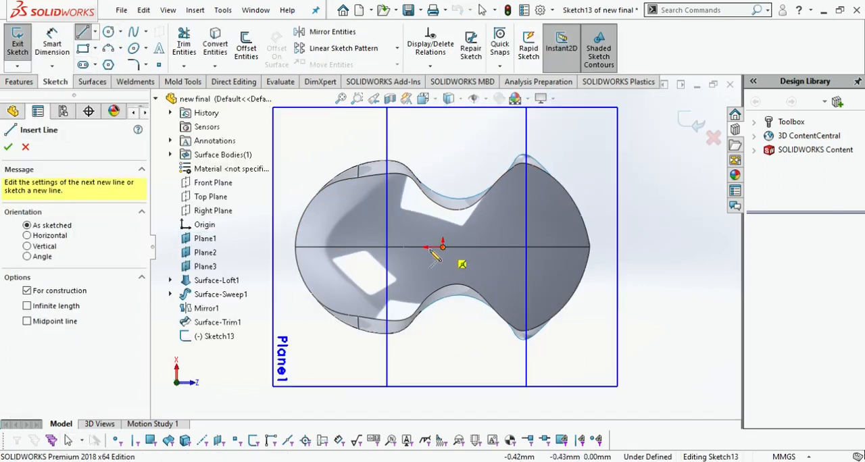
click(305, 246)
key(Escape)
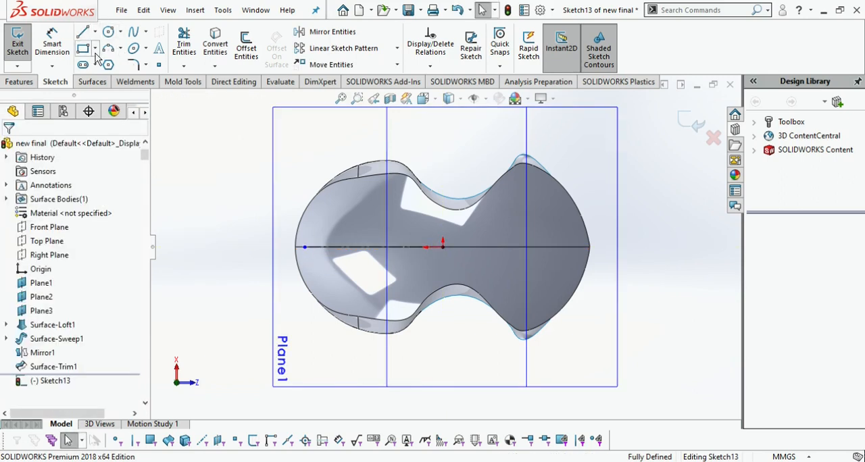
Draw a center rectangle on the construction line's midpoint spanning the line's full length, and set its narrow side to 1 mm
click(106, 82)
click(373, 247)
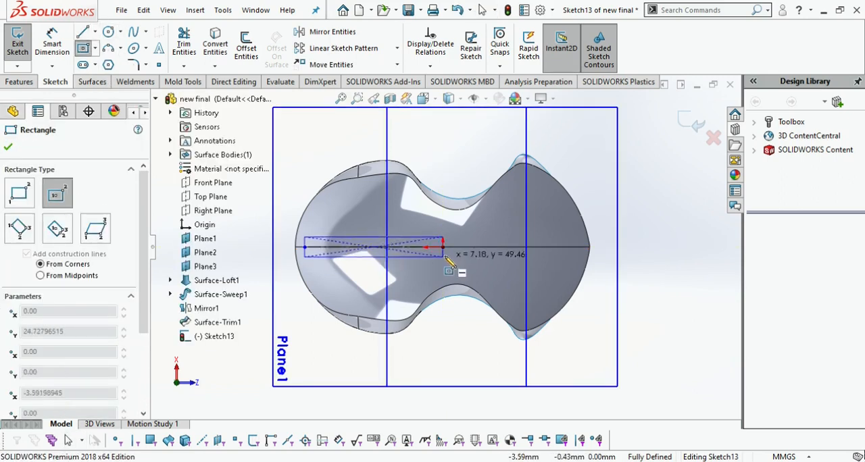
click(443, 255)
click(52, 43)
scroll(302, 257, down, 6)
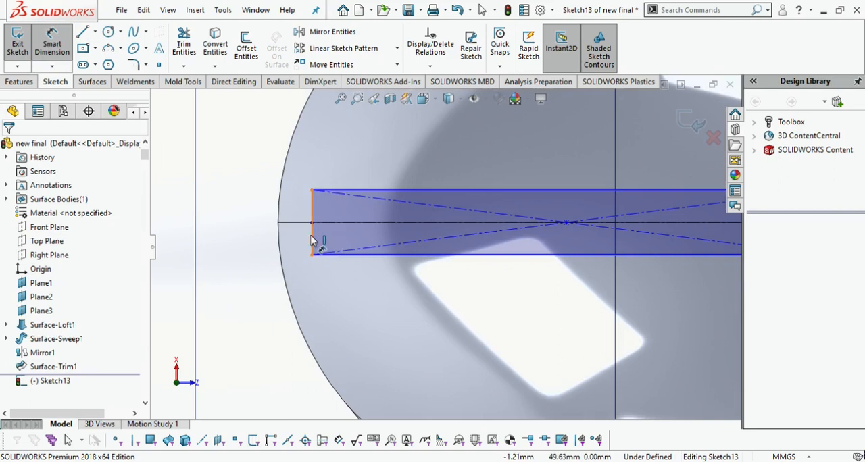
click(254, 235)
click(256, 238)
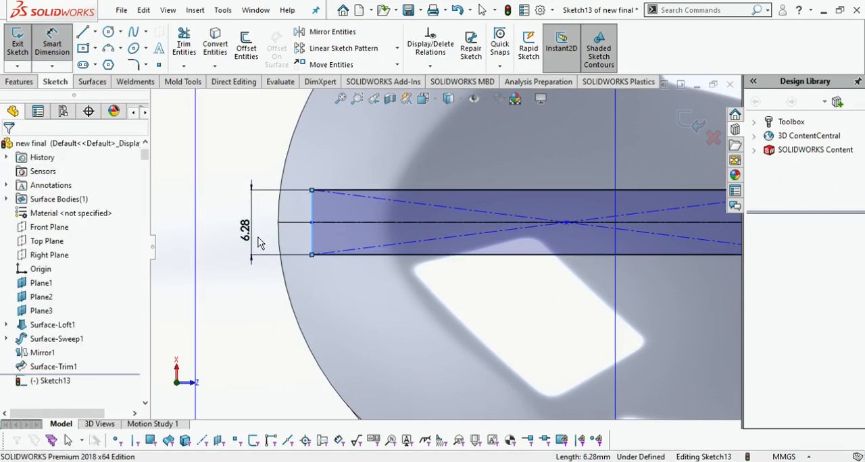
text(1)
key(Return)
Draw a second center rectangle of about 19 by 10 mm centred on the midpoint of the thin rectangle
scroll(392, 282, up, 1)
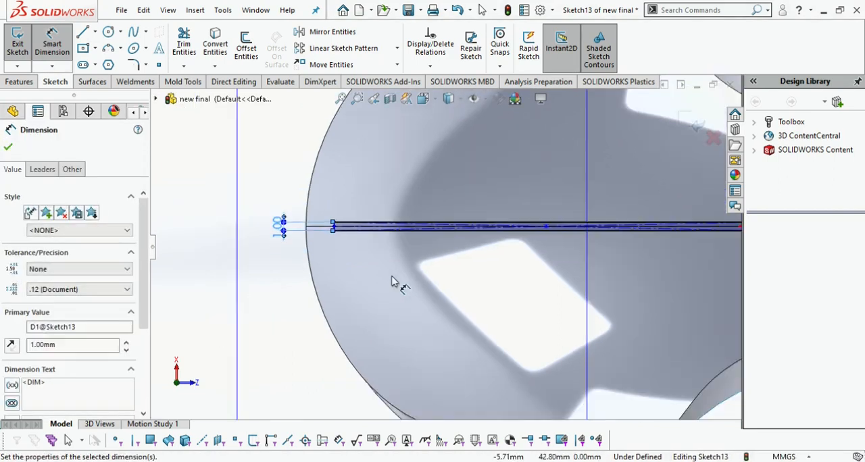
scroll(433, 257, up, 2)
click(83, 49)
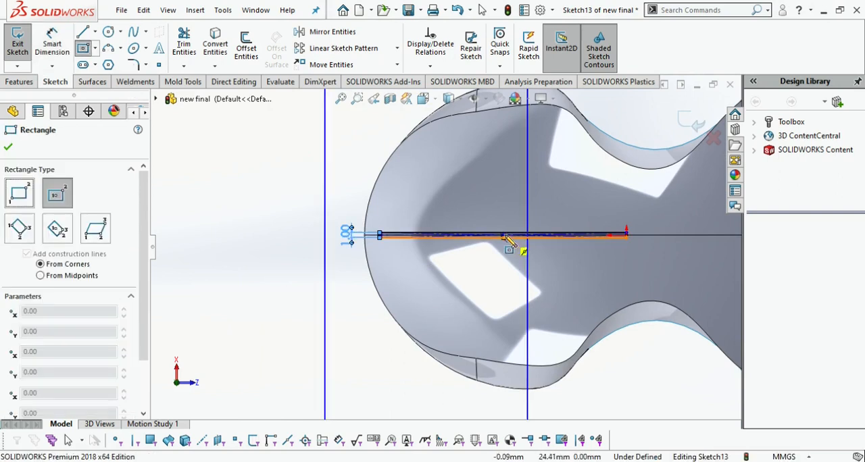
scroll(512, 238, down, 2)
click(497, 236)
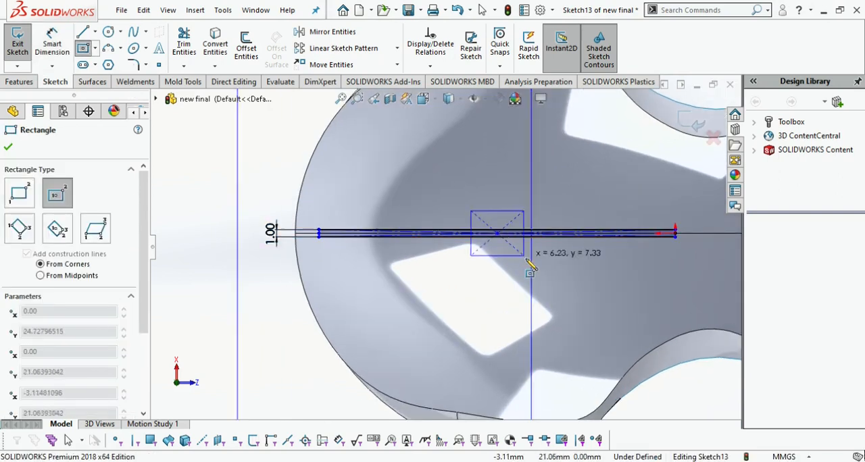
click(569, 272)
Set the second rectangle's long side to 20 mm
click(52, 44)
scroll(521, 218, up, 3)
click(471, 223)
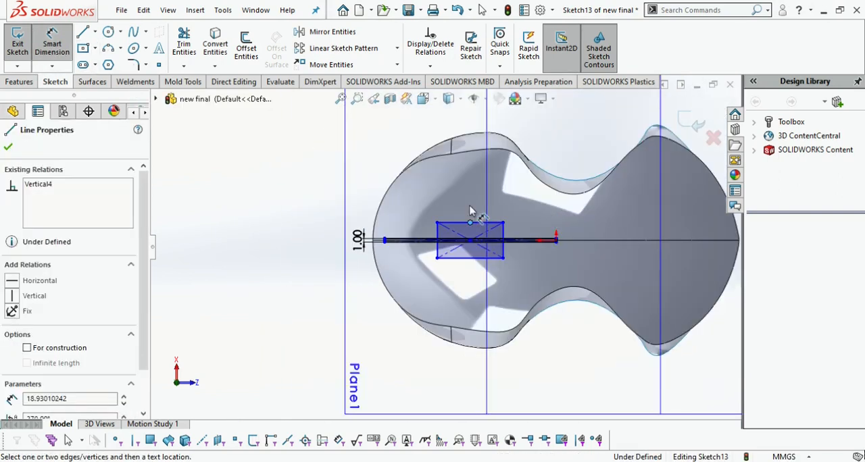
click(480, 222)
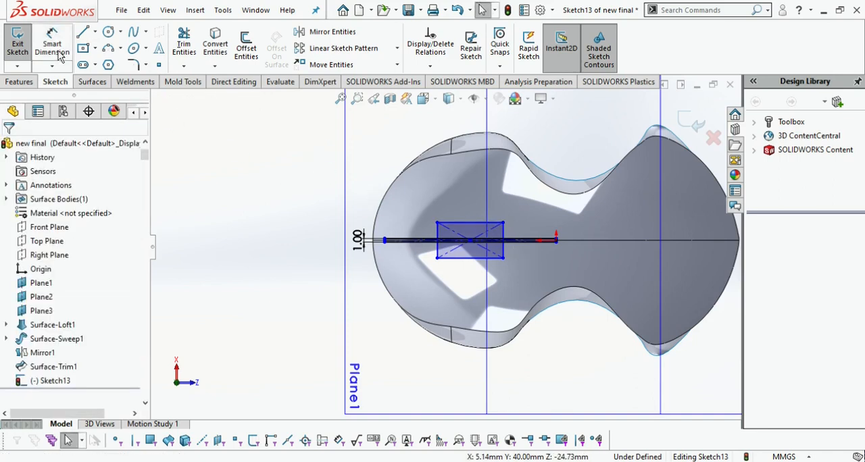
click(483, 223)
click(462, 213)
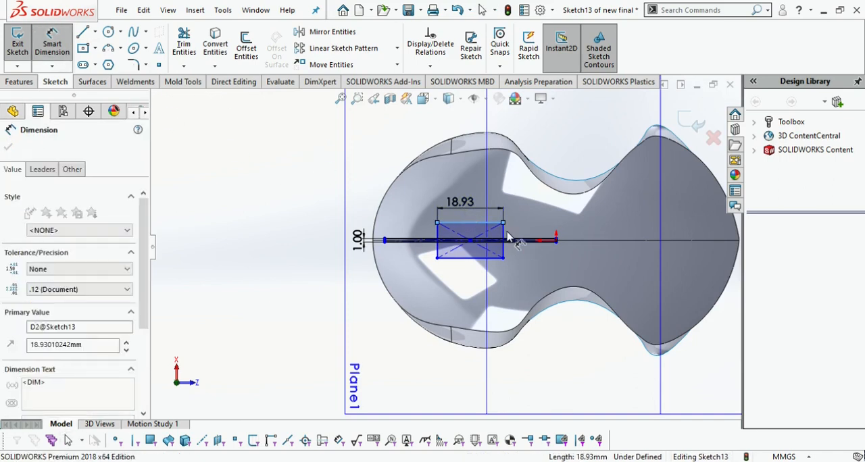
text(20)
key(Return)
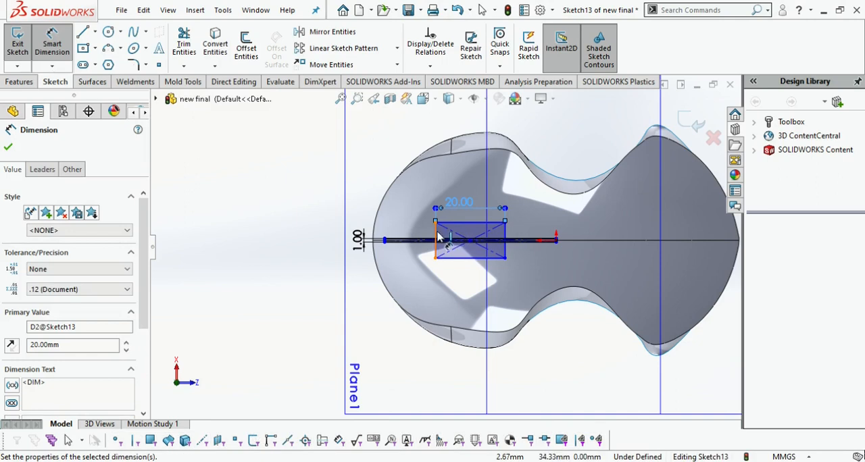
Dimension the second rectangle's short side and set it to 10 mm
click(436, 234)
click(320, 232)
text(7275462)
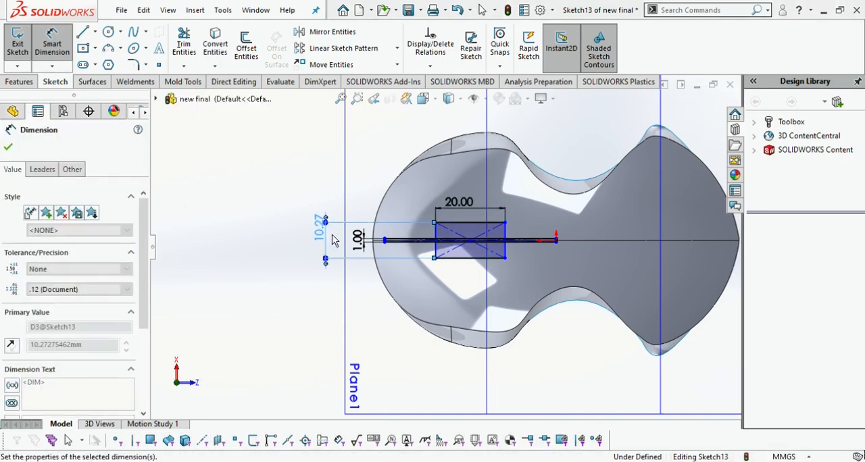
key(Return)
double_click(316, 231)
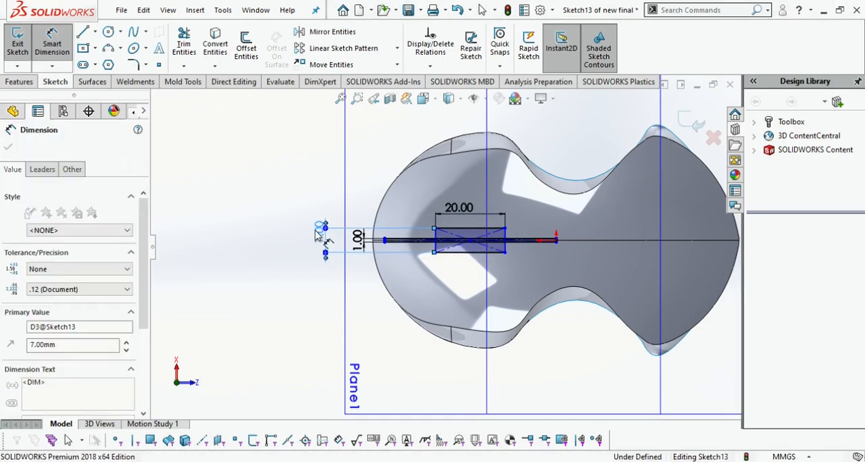
text(10)
key(Return)
Round all four corners of the 20 by 10 mm rectangle with 4 mm sketch fillets
click(133, 64)
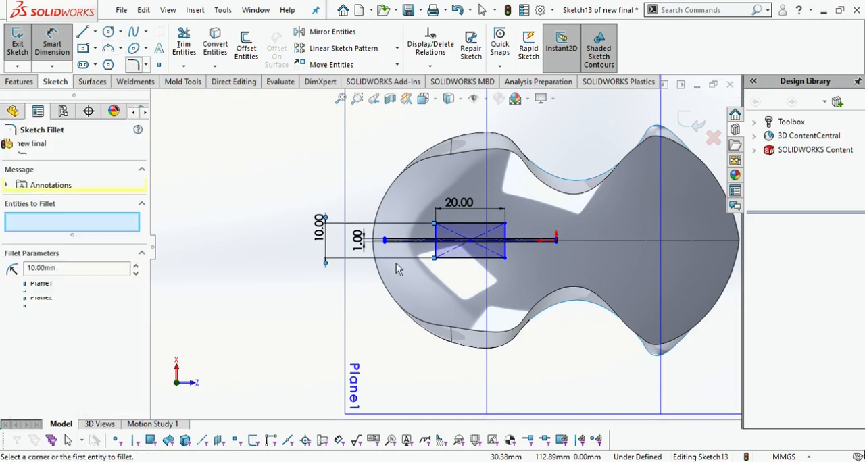
scroll(445, 232, down, 2)
click(98, 271)
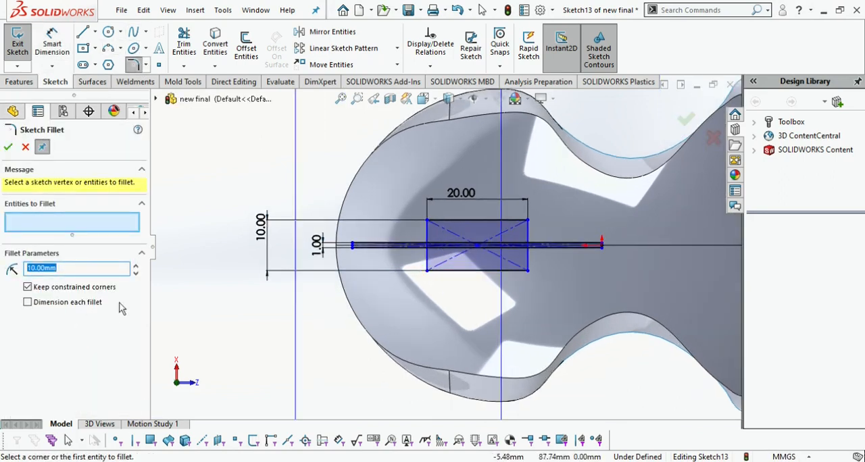
click(428, 221)
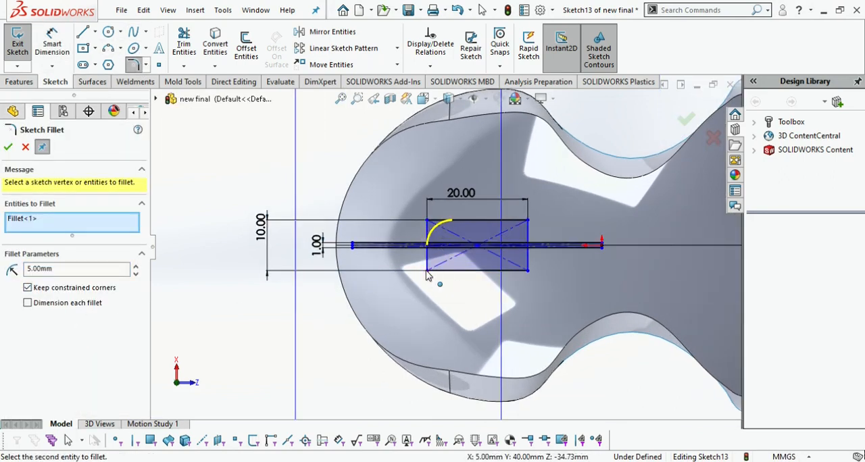
click(427, 271)
click(528, 271)
click(528, 221)
click(8, 147)
Trim the overlapping segments so the thin rectangle and the rounded rectangle form one outline, and exit the sketch
click(183, 45)
scroll(467, 260, down, 5)
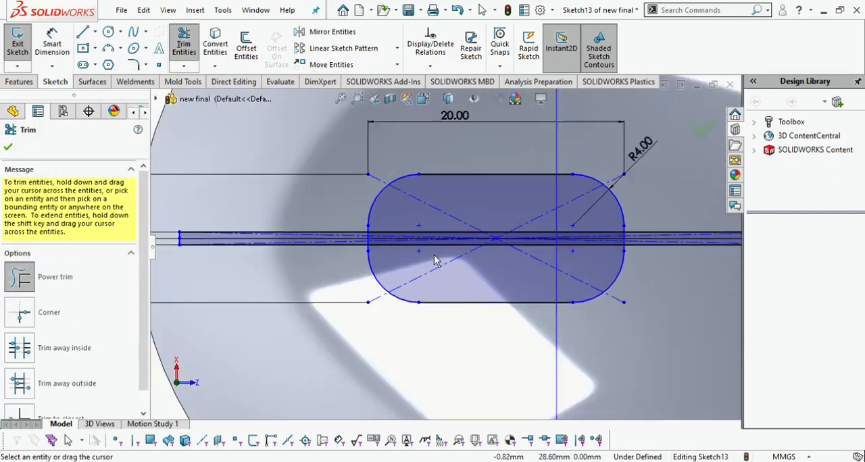
drag(376, 203, 351, 250)
scroll(352, 246, down, 6)
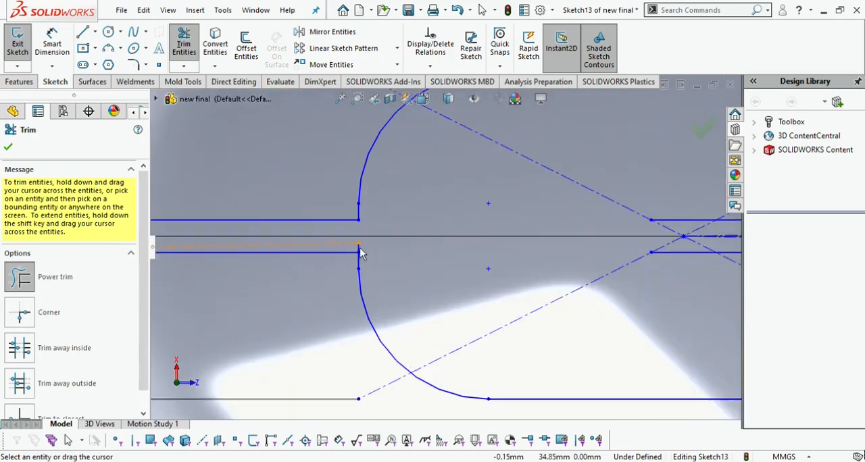
scroll(405, 265, up, 5)
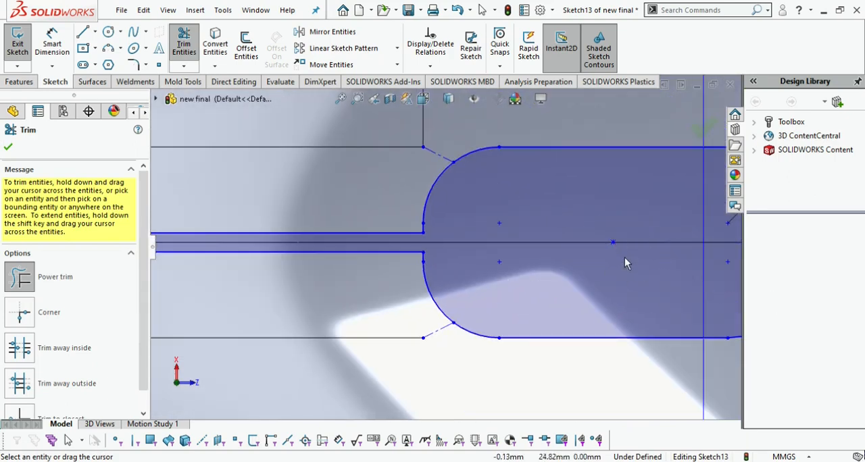
scroll(624, 263, up, 5)
scroll(593, 282, down, 8)
mouse_move(546, 267)
mouse_down()
mouse_move(537, 290)
mouse_move(582, 268)
mouse_up()
scroll(558, 287, down, 3)
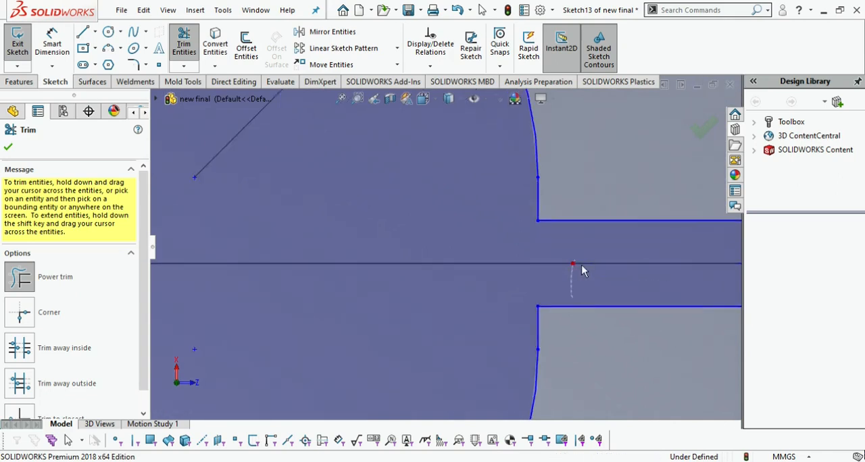
scroll(470, 303, up, 8)
click(682, 126)
click(683, 128)
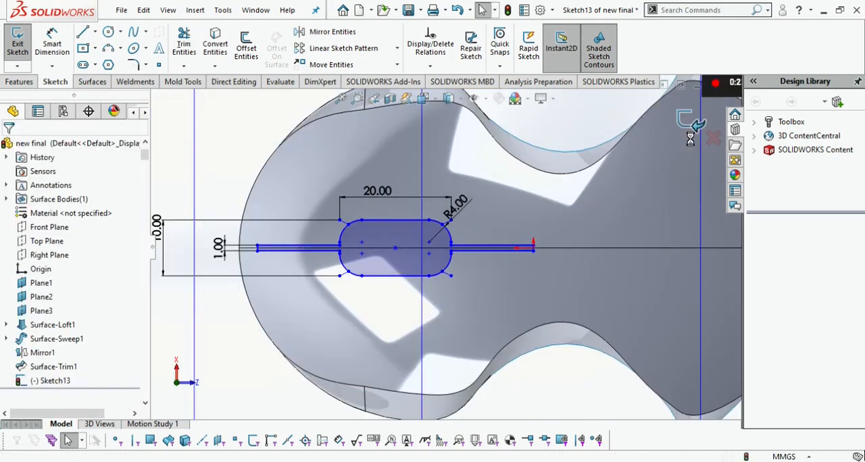
Trim the surface with the slot sketch as trim tool, removing the piece inside the outline
scroll(358, 293, up, 1)
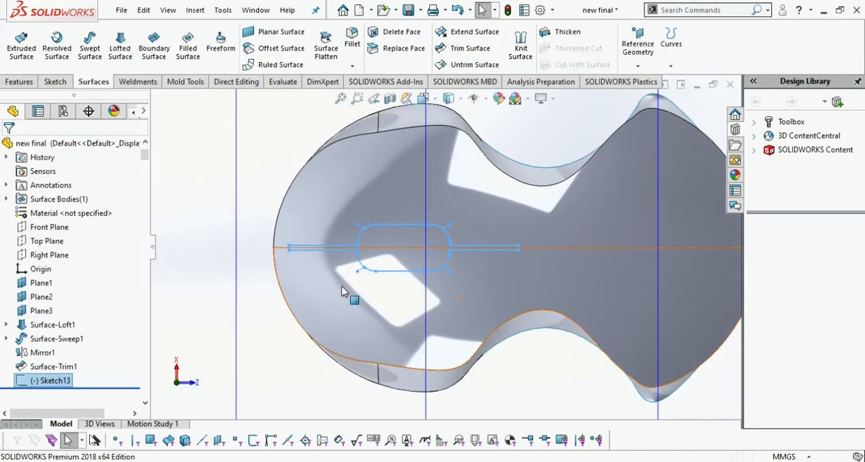
click(470, 48)
click(29, 183)
click(397, 234)
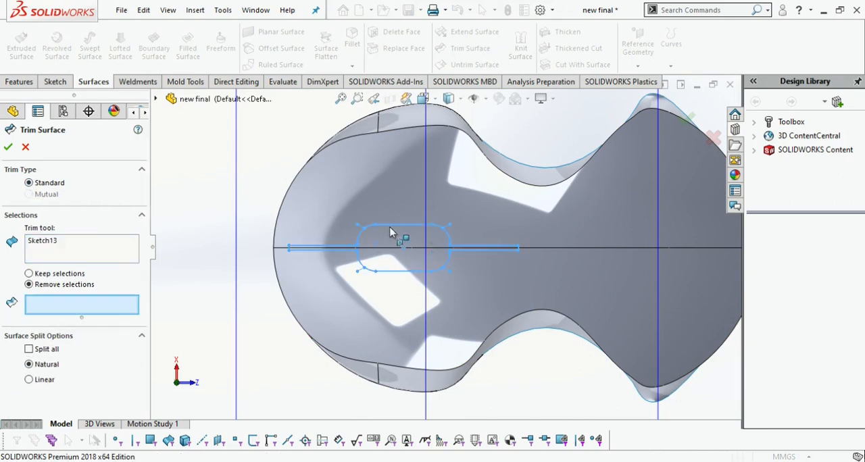
click(381, 265)
click(8, 147)
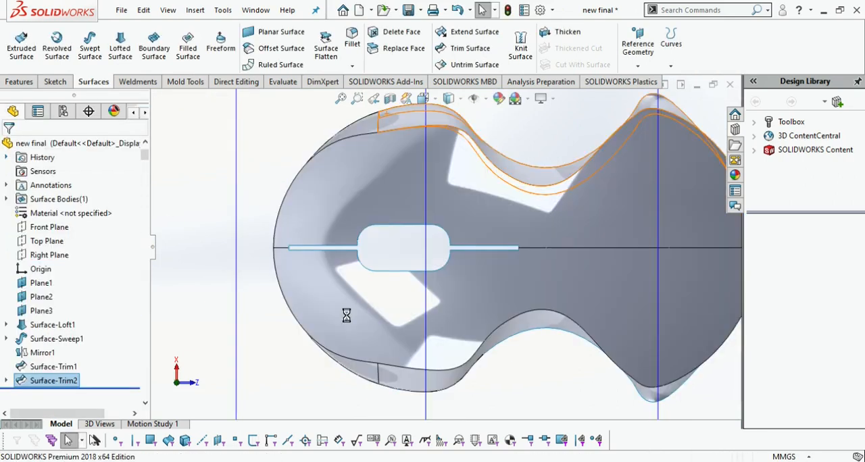
Show the part in isometric view and hide Plane2 and Plane3
key(ctrl+7)
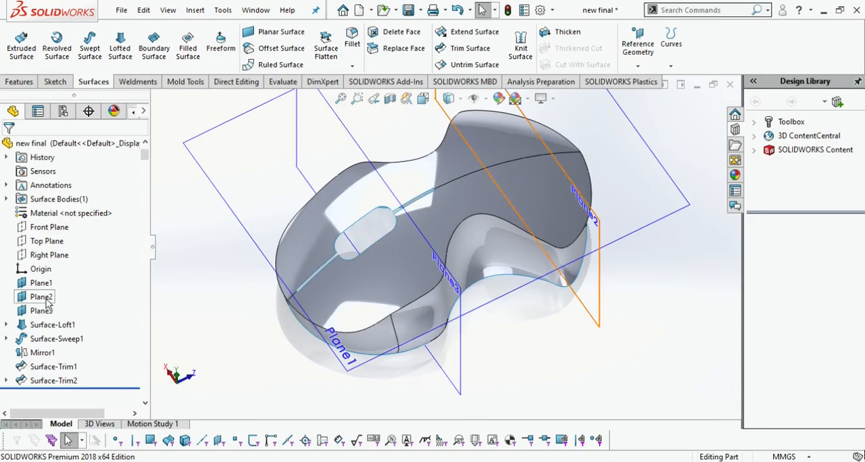
click(42, 297)
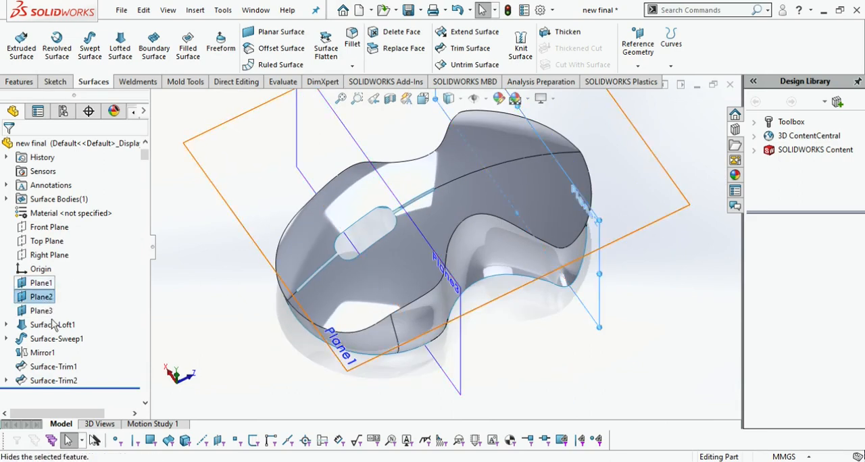
click(55, 318)
click(45, 311)
click(51, 302)
Start a sketch on Plane1 and draw a construction line along the part's centre from the thin slot's outer end to near the opposite tip
click(41, 284)
click(53, 269)
key(space)
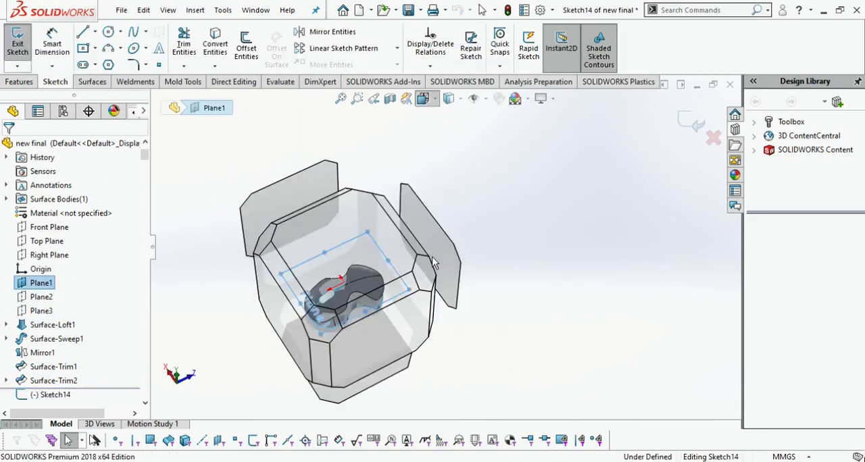
click(386, 251)
click(133, 32)
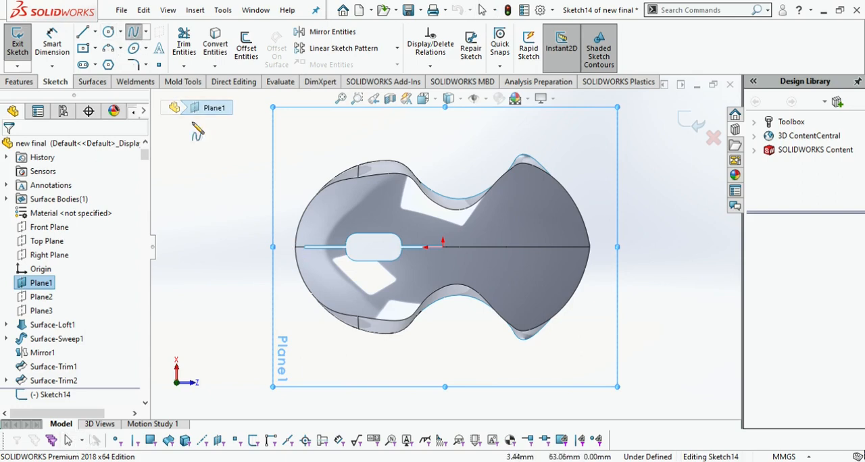
click(95, 33)
click(108, 61)
scroll(365, 246, down, 6)
click(207, 256)
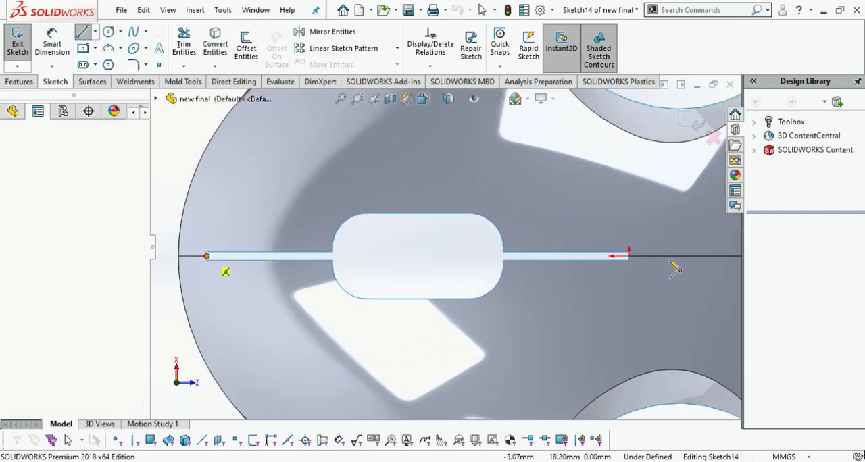
scroll(679, 269, up, 3)
scroll(676, 264, down, 6)
click(629, 254)
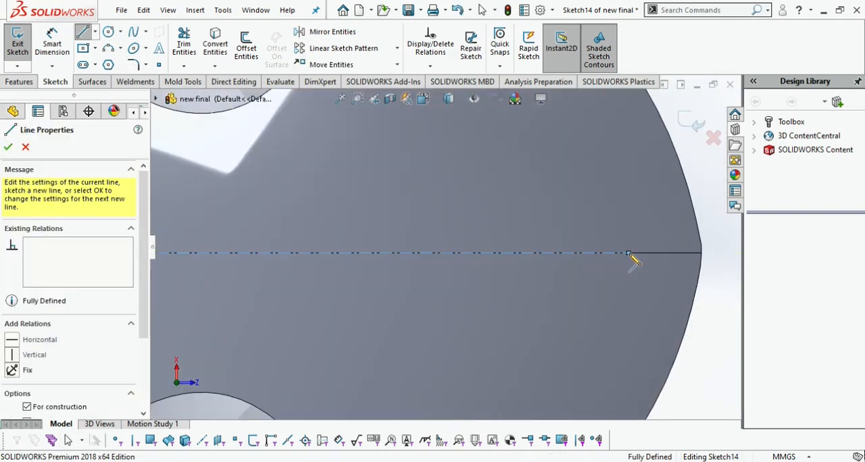
key(Escape)
scroll(494, 292, up, 5)
click(134, 31)
click(172, 249)
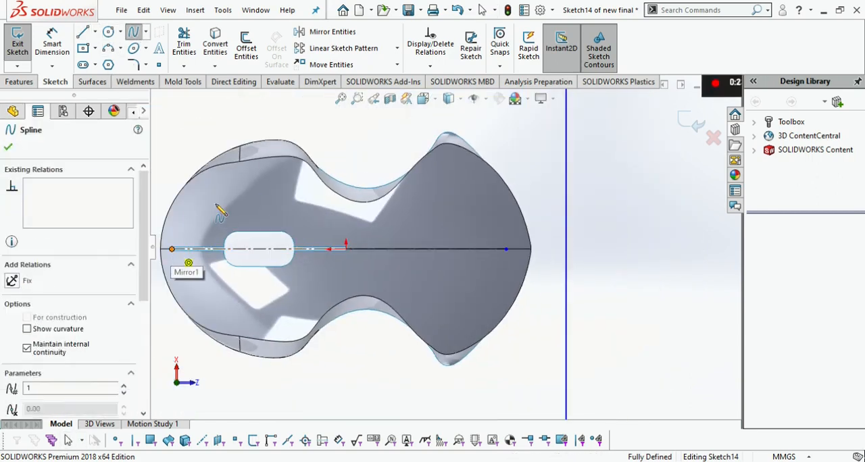
click(215, 203)
click(286, 181)
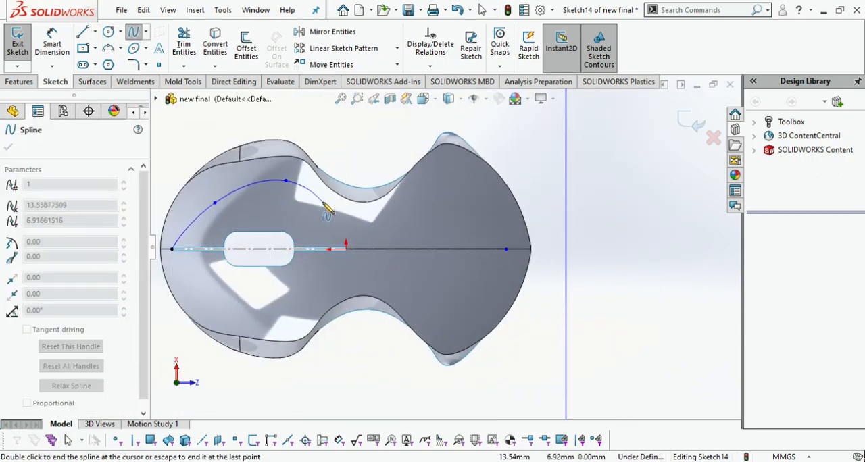
key(Escape)
click(184, 44)
drag(231, 181, 238, 205)
Draw a multi-point spline between the construction line's ends, following the part's contour on one side of the centre
click(134, 32)
click(171, 250)
click(183, 213)
click(207, 181)
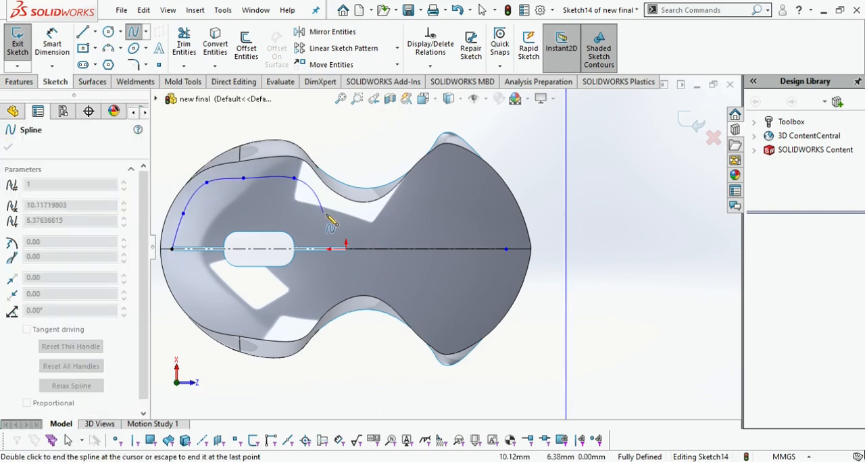
click(460, 194)
click(495, 224)
click(506, 250)
key(Escape)
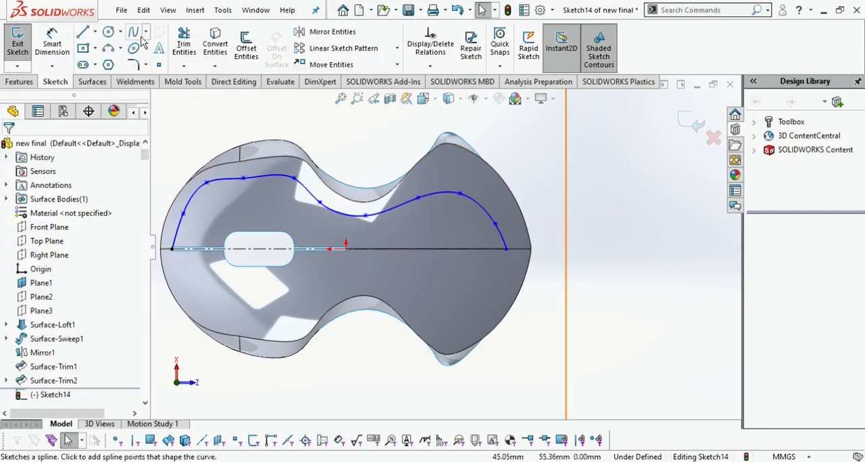
Draw a three-point spline bulging outward over the flat stretch of the contour spline beside the rounded slot
click(207, 182)
click(244, 169)
click(294, 178)
key(Escape)
Trim away the original spline's stretch beneath the new bulging spline and its portion running to the rounded end of the part
click(184, 44)
scroll(228, 203, down, 5)
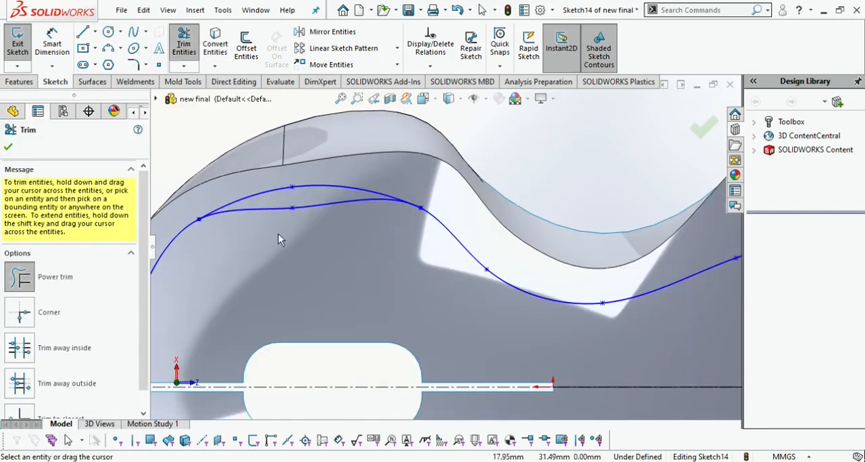
scroll(351, 231, down, 8)
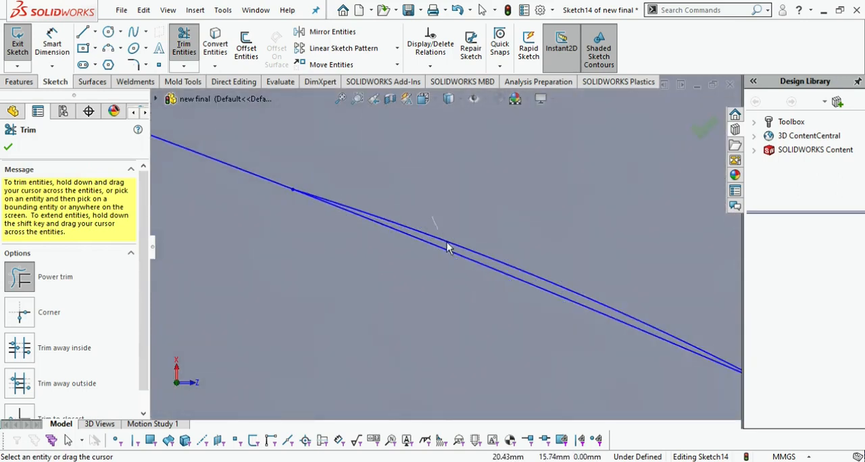
scroll(284, 256, up, 8)
scroll(261, 274, down, 8)
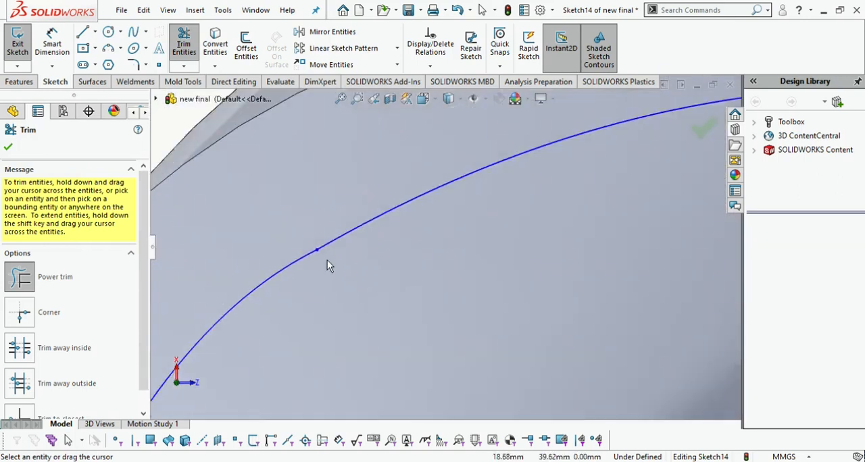
scroll(385, 243, down, 4)
scroll(405, 247, up, 8)
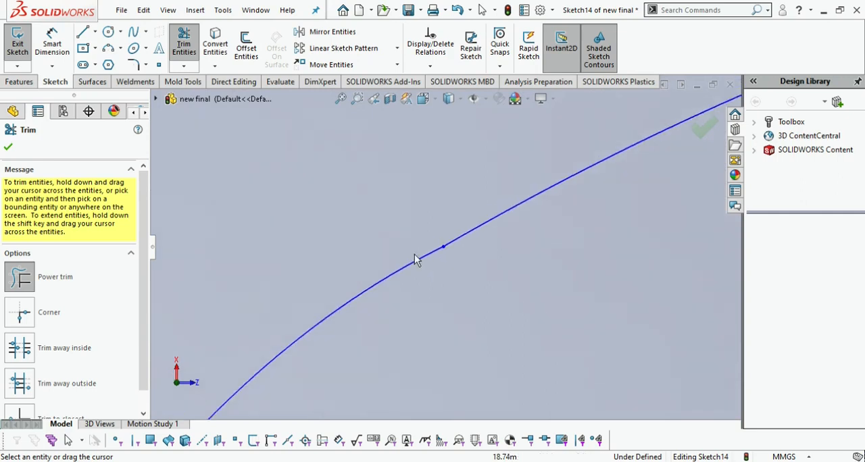
scroll(397, 258, up, 4)
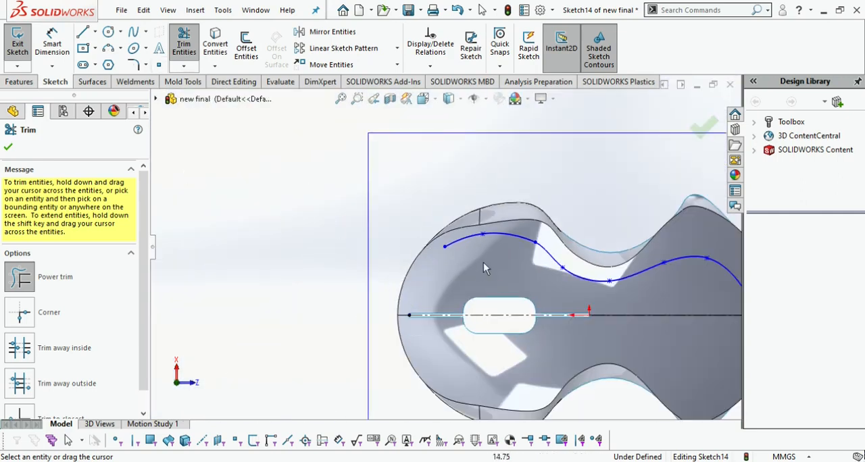
key(ctrl+z)
Draw a three-point spline joining the contour's open end to the construction line's end at the rounded end of the part
click(133, 32)
click(444, 247)
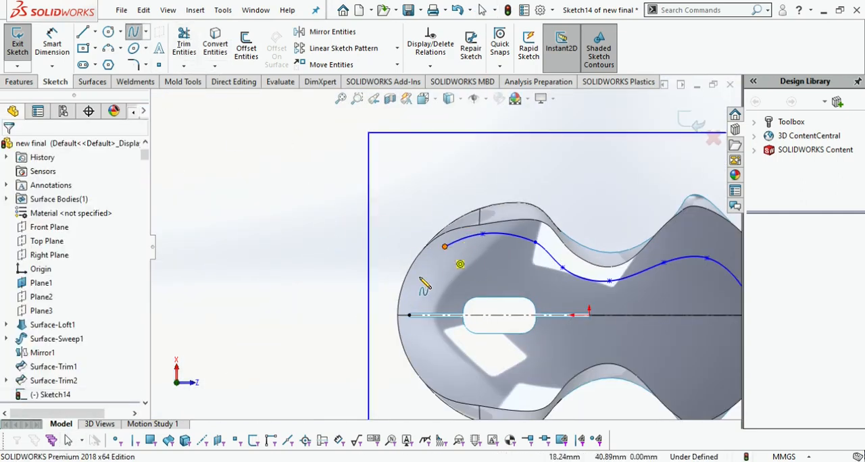
click(424, 275)
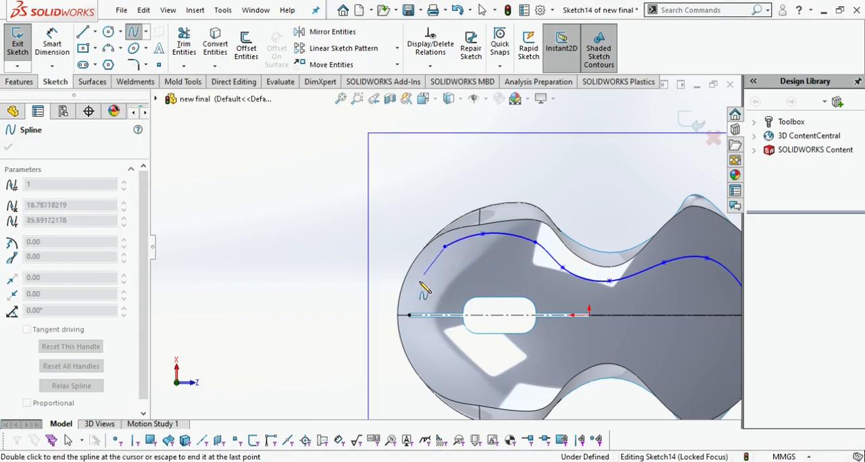
double_click(409, 316)
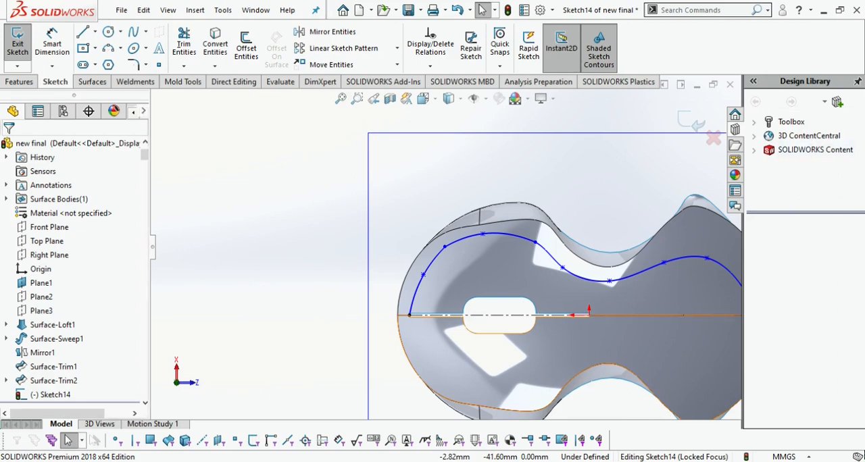
Mirror the three contour splines about the construction line to close the profile
scroll(581, 218, up, 4)
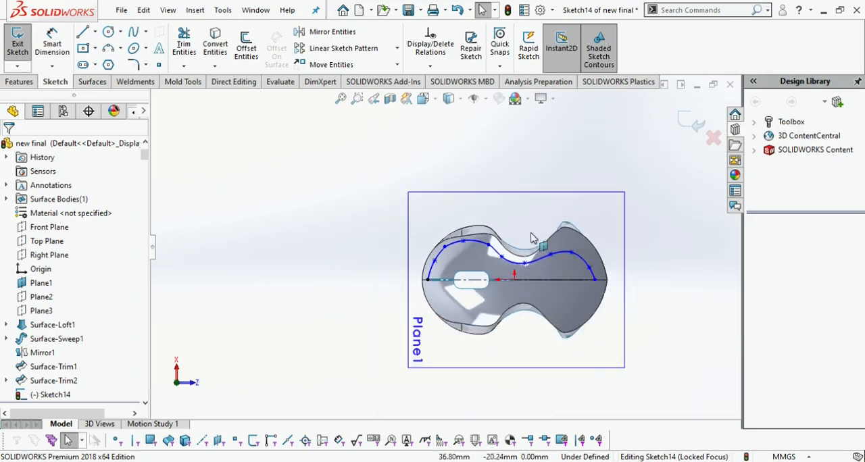
scroll(546, 231, down, 1)
scroll(468, 357, down, 2)
click(329, 32)
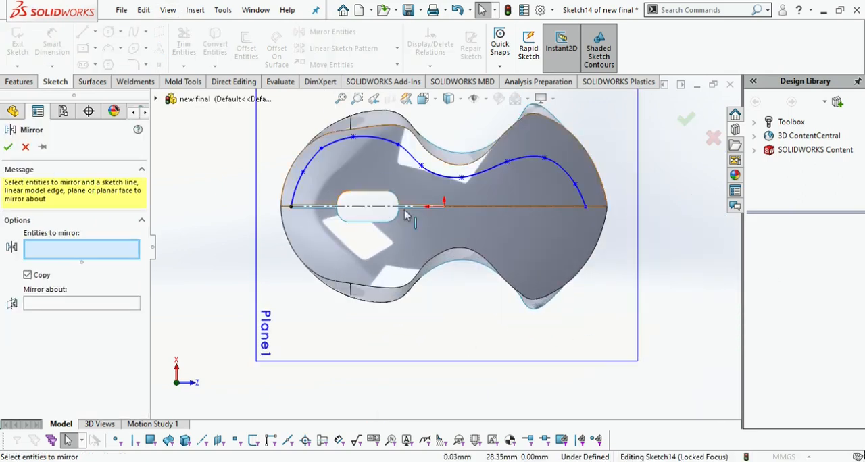
click(377, 144)
click(427, 177)
click(427, 173)
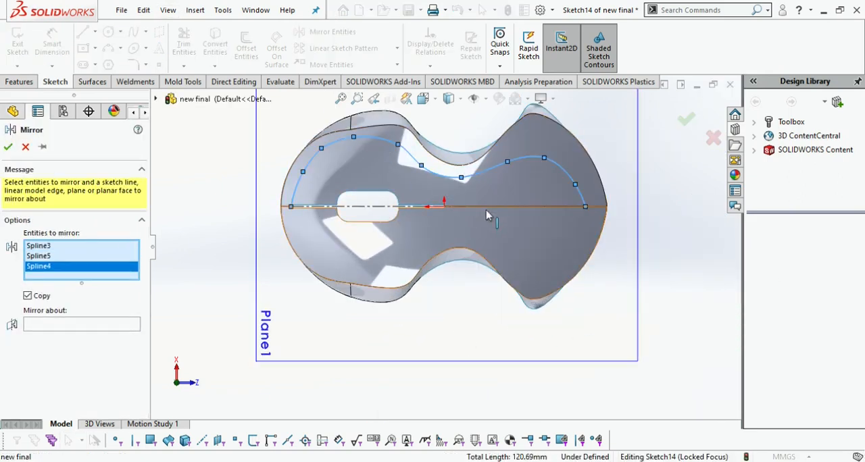
right_click(405, 211)
click(473, 206)
click(8, 146)
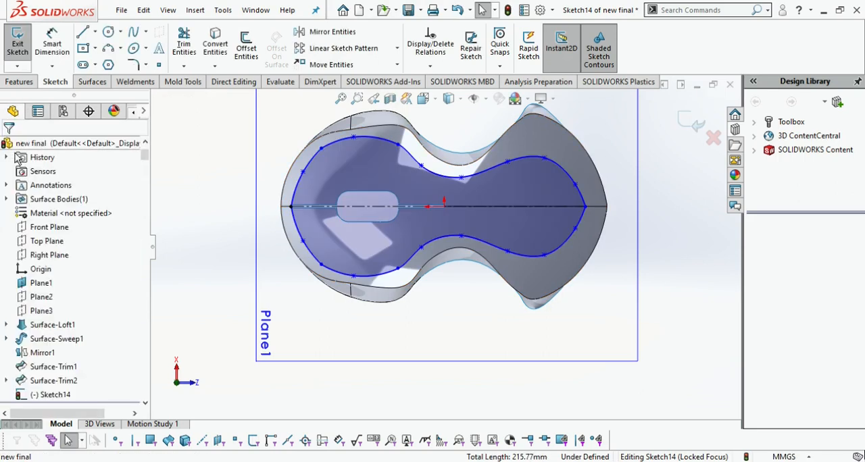
Draw a multi-point spline just inside one half of the closed contour, from its rounded end to its pointed end
click(133, 32)
scroll(295, 201, down, 9)
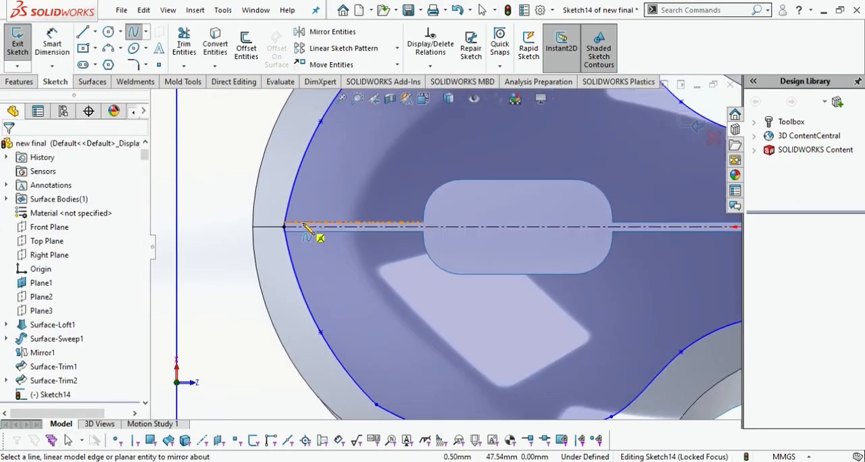
click(304, 239)
scroll(362, 171, up, 6)
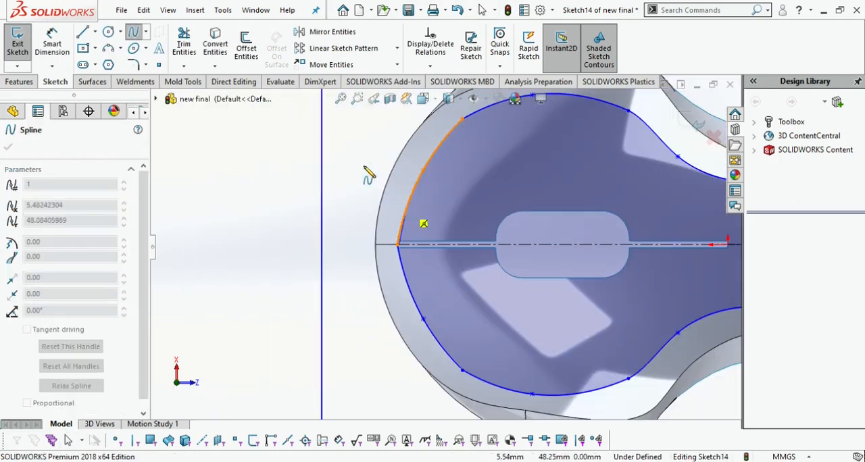
click(465, 122)
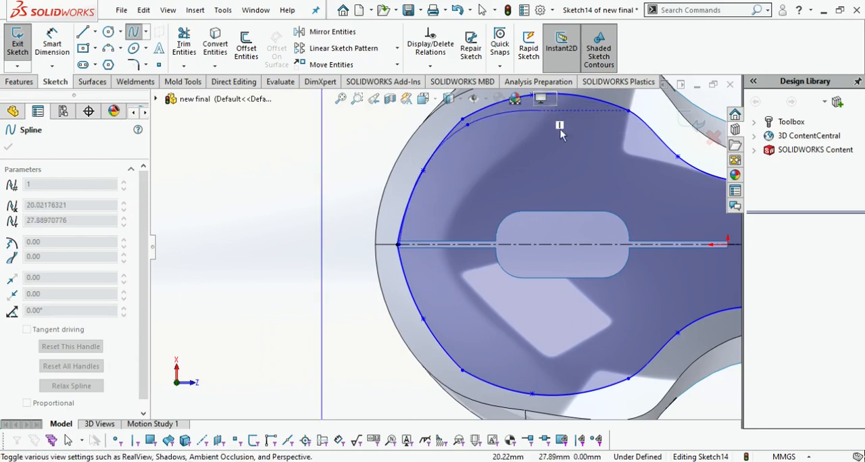
scroll(543, 113, up, 2)
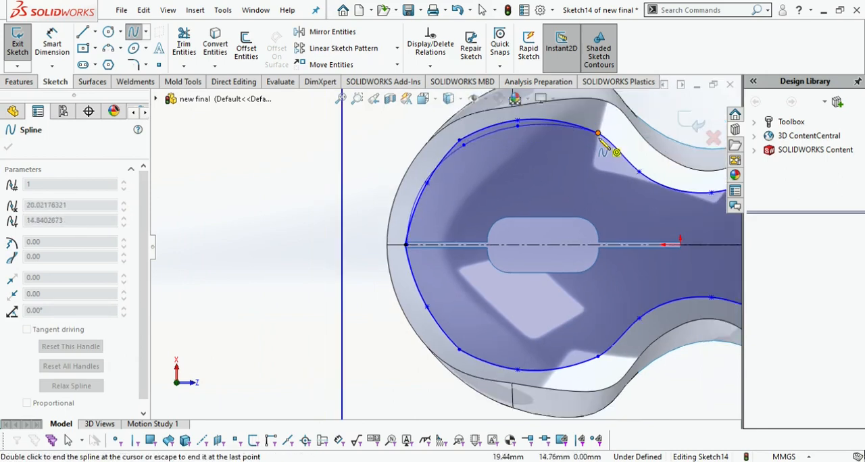
scroll(686, 211, up, 2)
scroll(658, 214, down, 3)
click(600, 209)
scroll(656, 207, up, 2)
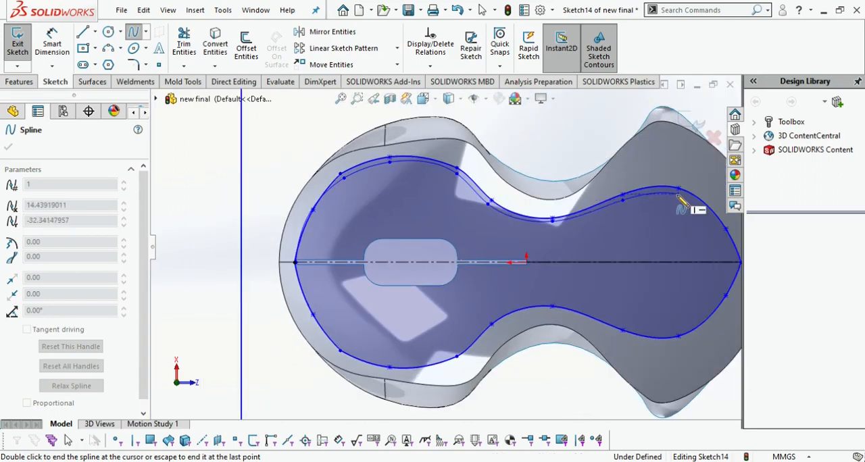
click(740, 262)
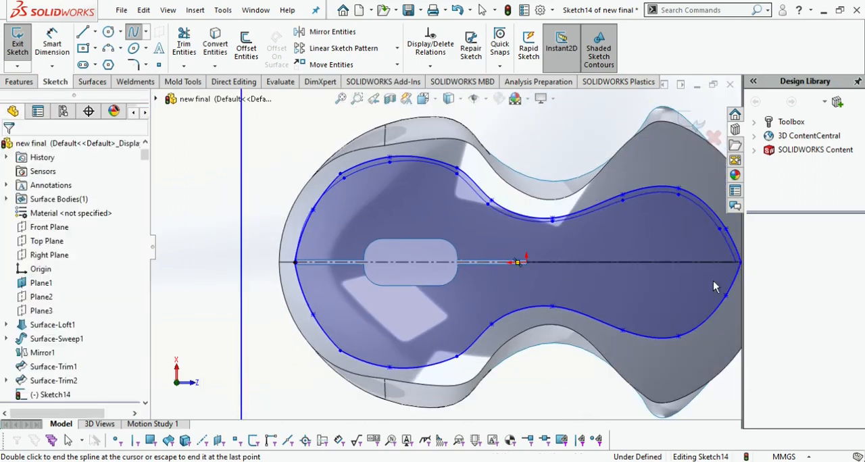
Trim away the inner spline's stretch that crosses the outer contour near the rounded end
scroll(389, 185, down, 5)
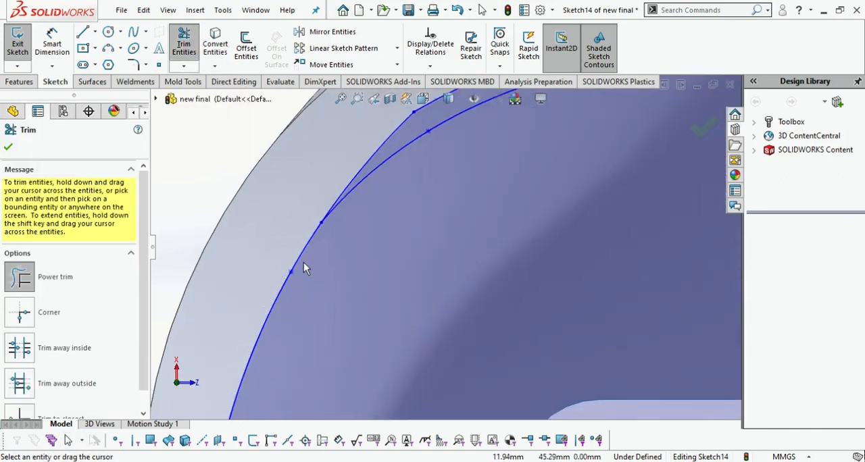
scroll(304, 269, up, 3)
scroll(370, 345, down, 3)
Draw a three-point spline just inside the contour, from the construction line at the rounded end up to the inner spline
click(133, 32)
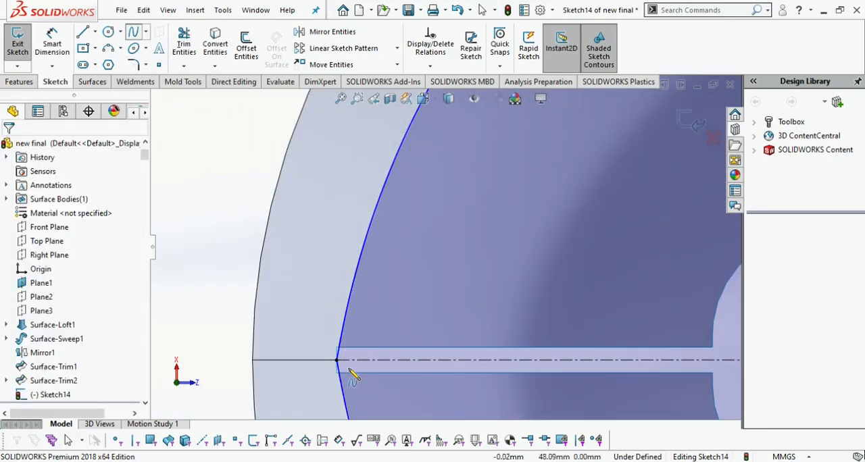
click(336, 359)
scroll(513, 180, up, 2)
click(441, 170)
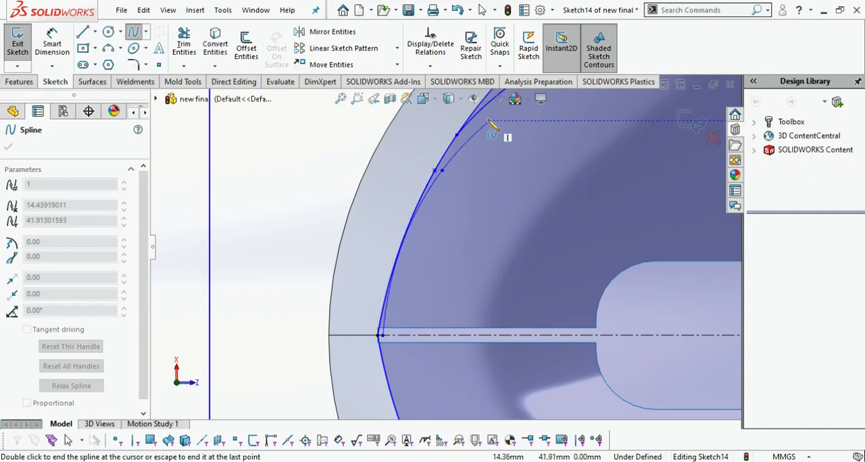
click(480, 113)
key(Escape)
Trim the inner spline's leftover stub beyond its junction with the short spline, keeping the short spline
click(185, 45)
scroll(477, 135, down, 5)
click(464, 179)
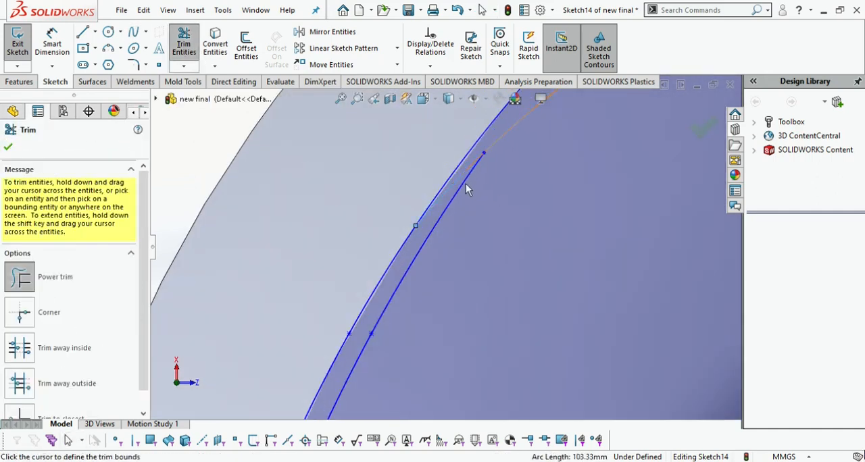
key(Escape)
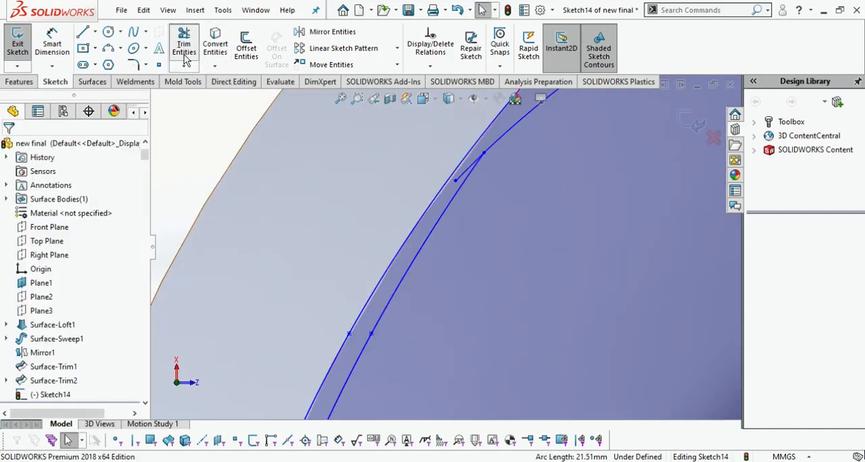
click(186, 57)
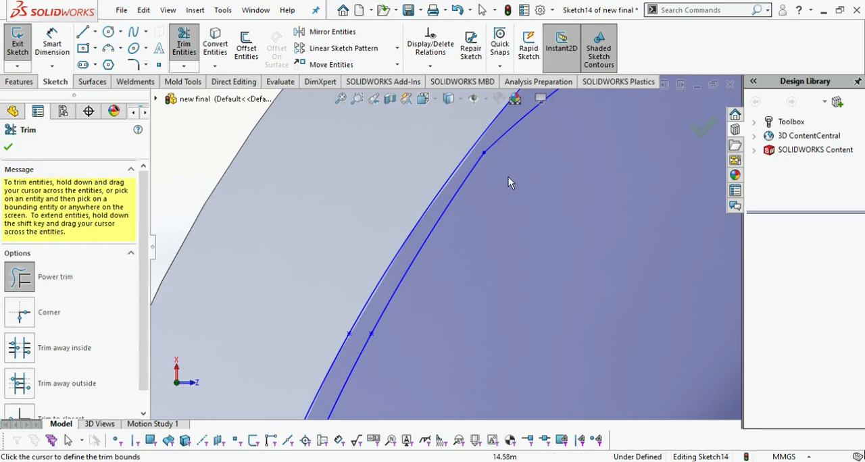
drag(477, 179, 457, 173)
key(ctrl+z)
key(ctrl+z)
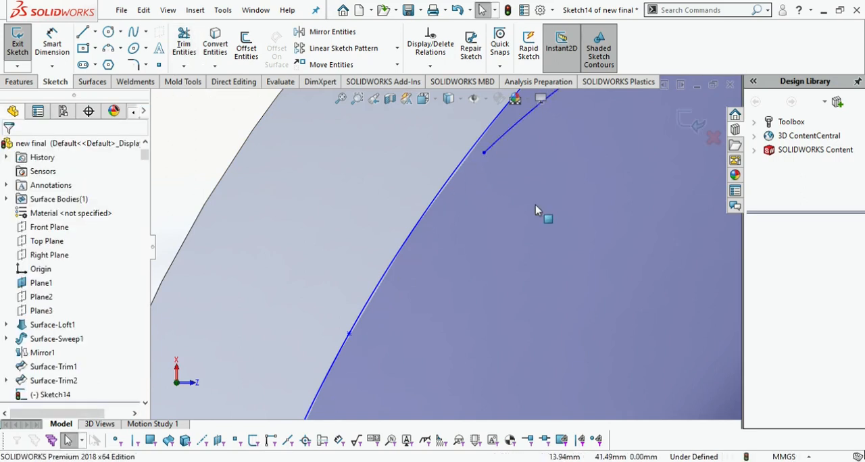
Mirror the two inner splines about the construction line to close the inner outline
click(348, 34)
scroll(489, 225, up, 2)
scroll(489, 225, up, 3)
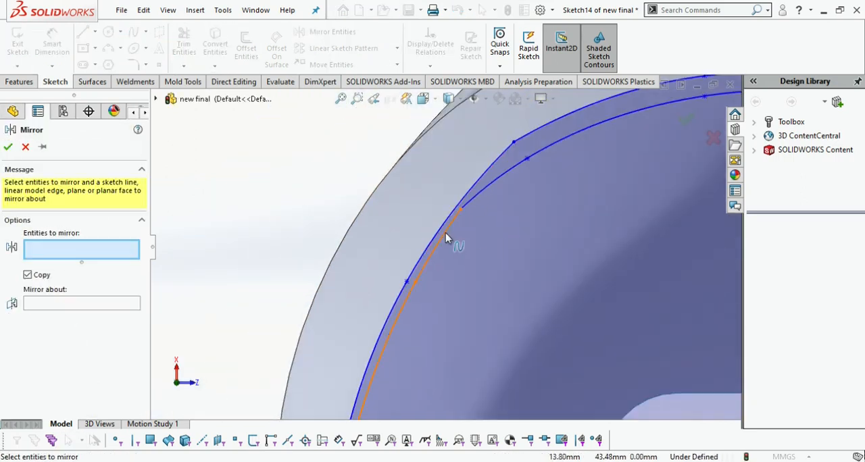
click(447, 235)
click(491, 181)
scroll(519, 236, up, 11)
click(135, 316)
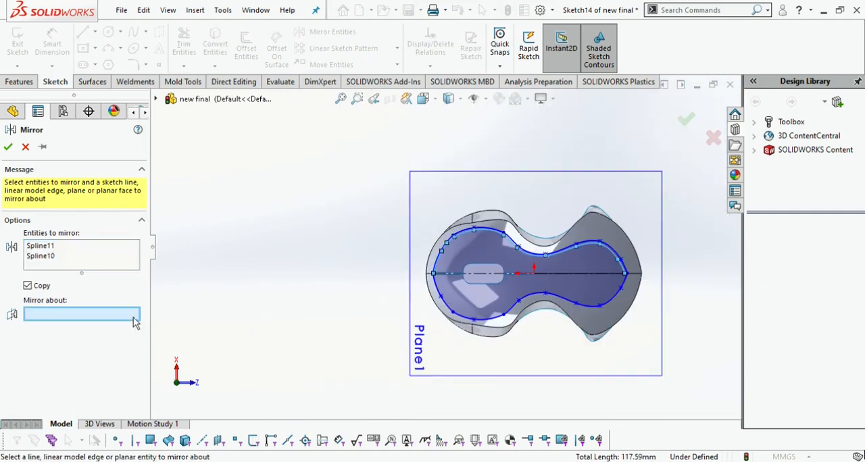
click(464, 274)
click(8, 147)
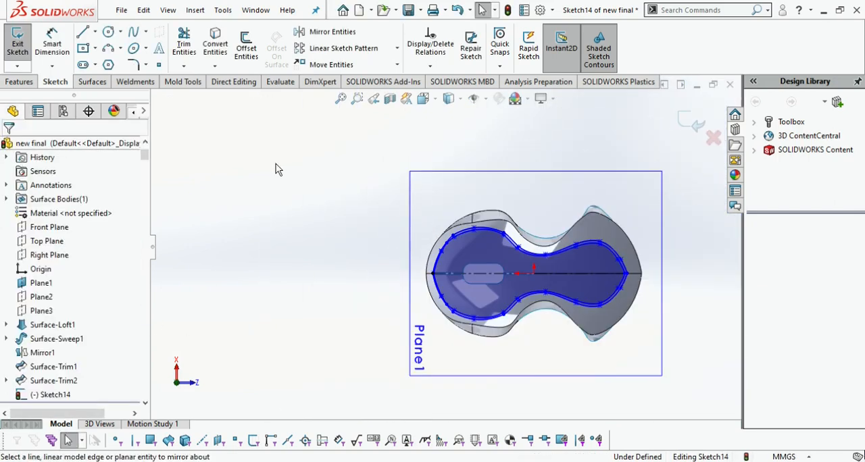
Trim the surface with the sketch, removing the narrow strip between the inner and outer outlines
click(92, 82)
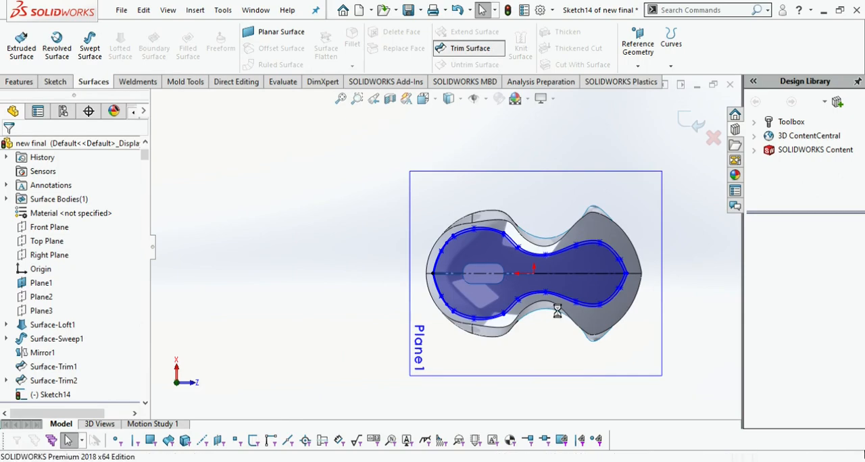
click(468, 48)
scroll(517, 288, down, 5)
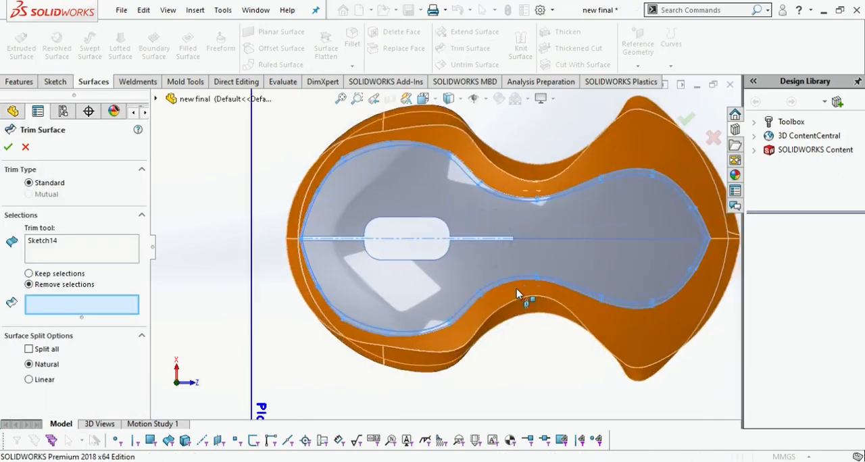
click(478, 284)
click(7, 150)
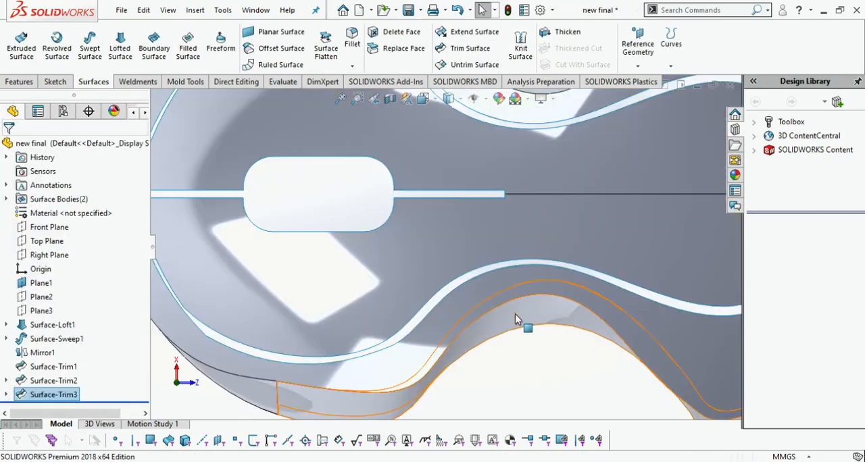
Close the body's open underside with a filled surface bounded by its three bottom edges, using Contact edge settings
scroll(515, 313, up, 5)
middle_drag(493, 358, 193, 226)
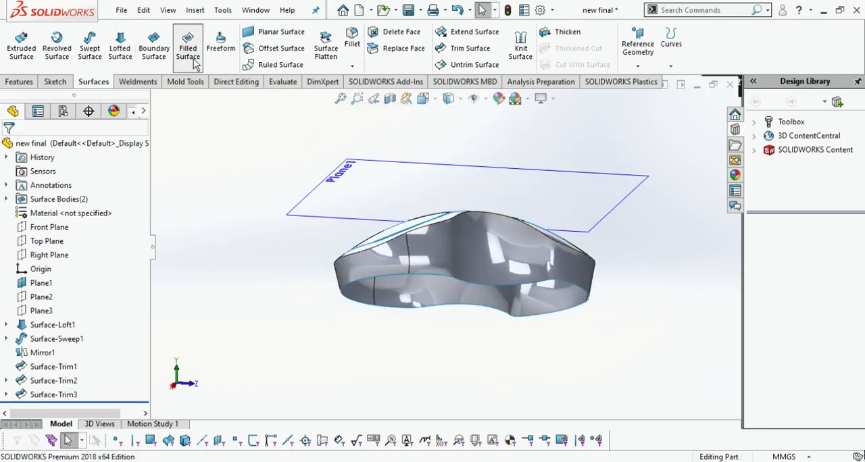
click(429, 285)
click(550, 315)
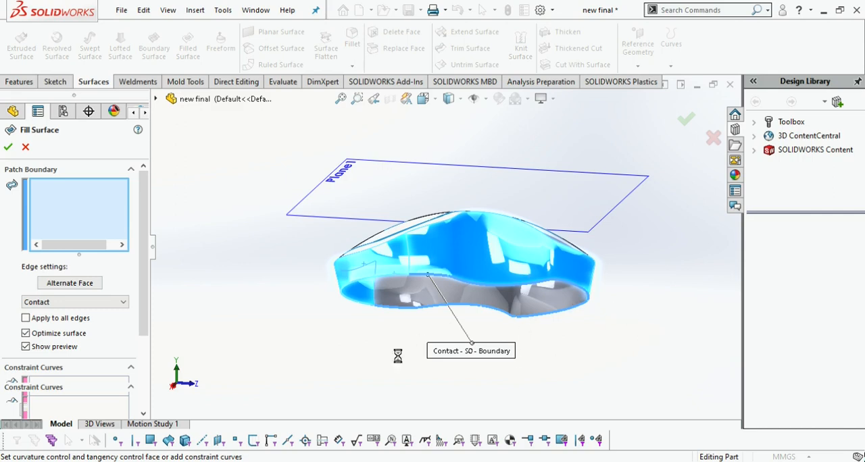
middle_drag(248, 318, 251, 320)
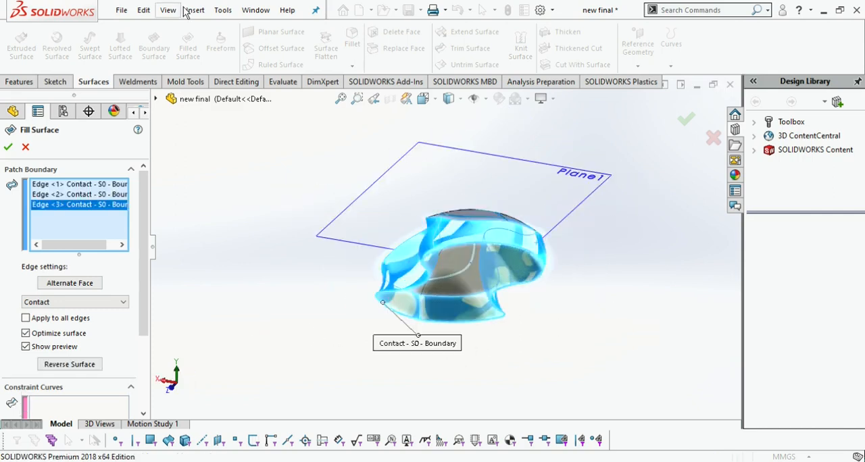
middle_drag(254, 119, 325, 263)
click(9, 147)
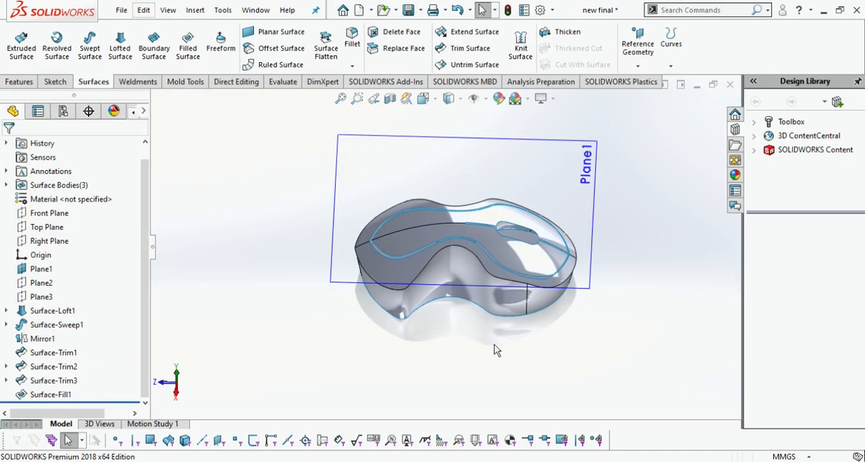
Hide Plane1
middle_drag(494, 350, 569, 284)
click(42, 269)
click(270, 273)
click(473, 278)
click(448, 356)
Thicken the inner top surface and the surrounding shell surface by 2 mm each
middle_drag(448, 357, 326, 218)
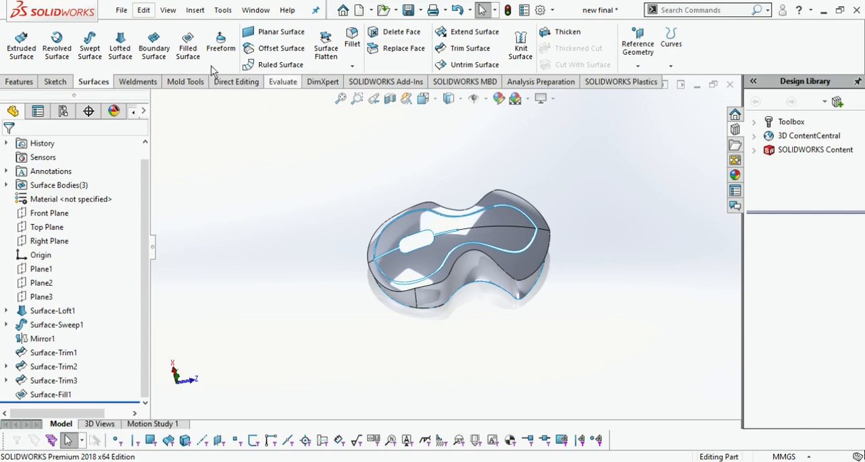
click(561, 34)
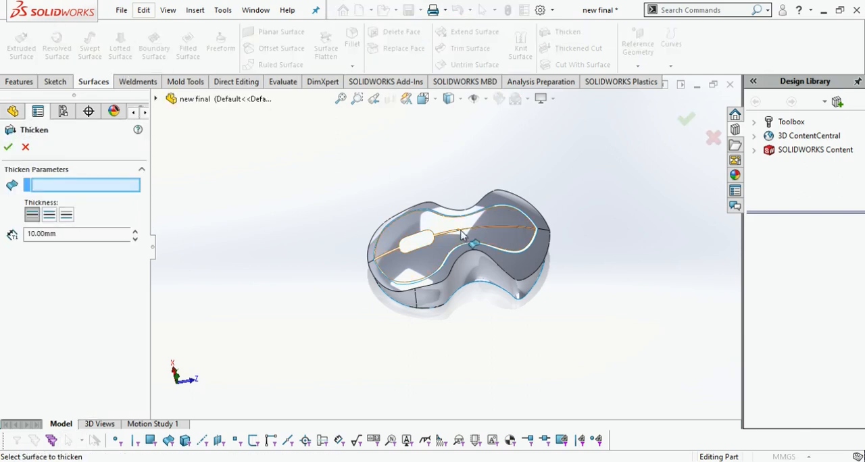
click(476, 242)
middle_drag(493, 399, 507, 312)
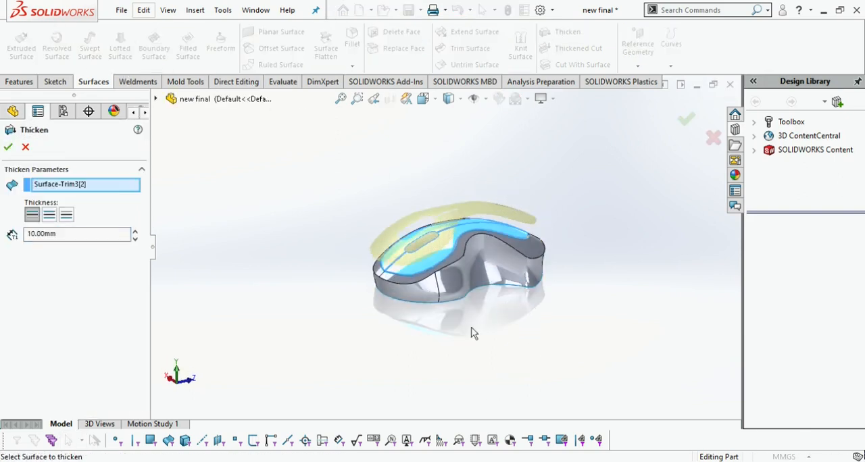
click(8, 147)
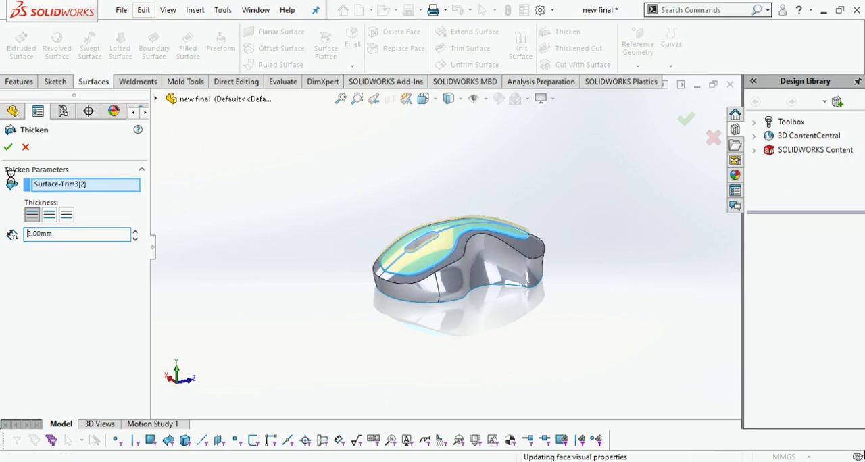
click(566, 32)
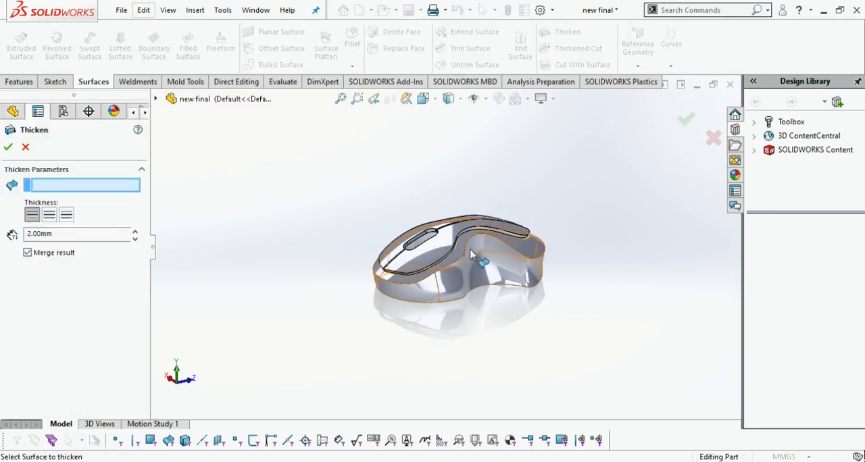
click(376, 294)
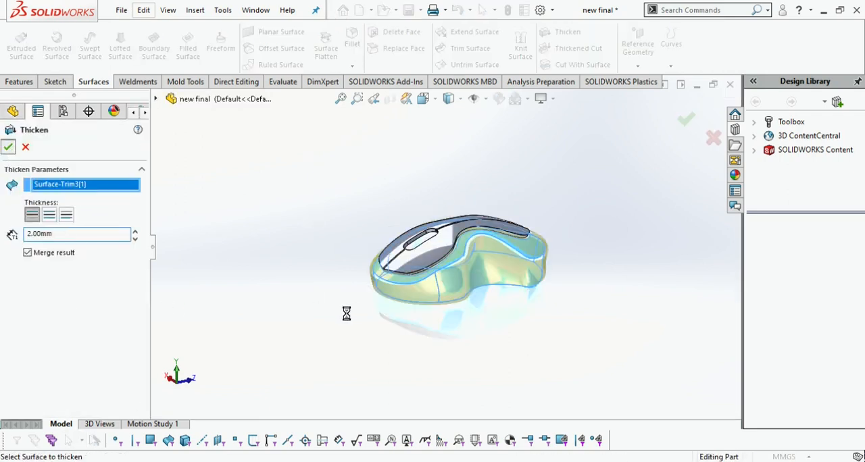
Try to thicken the underside's filled surface by 2 mm and by 1 mm
middle_drag(465, 317, 459, 227)
click(456, 268)
click(565, 32)
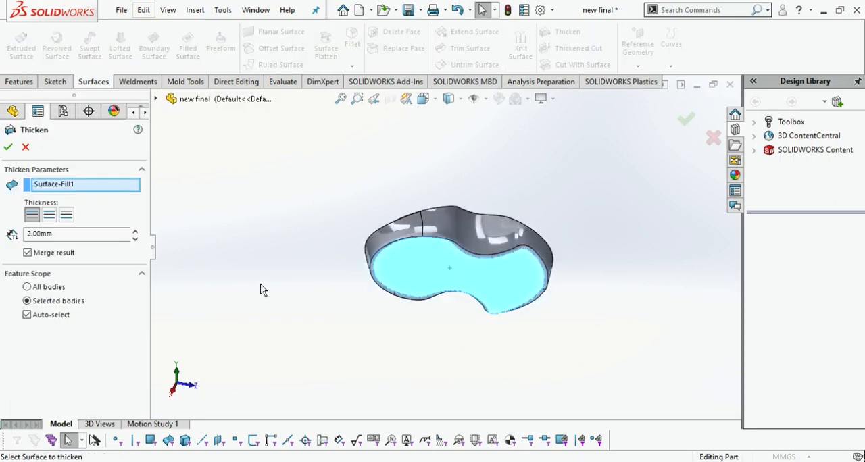
click(25, 147)
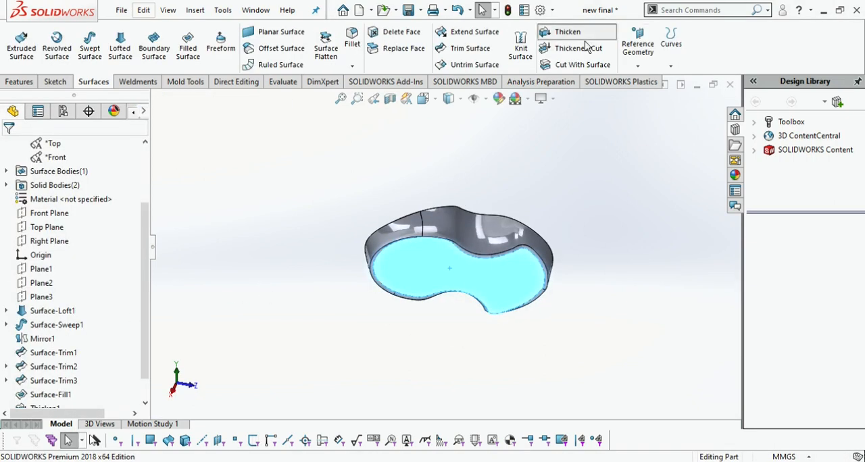
click(582, 35)
text(1)
key(Return)
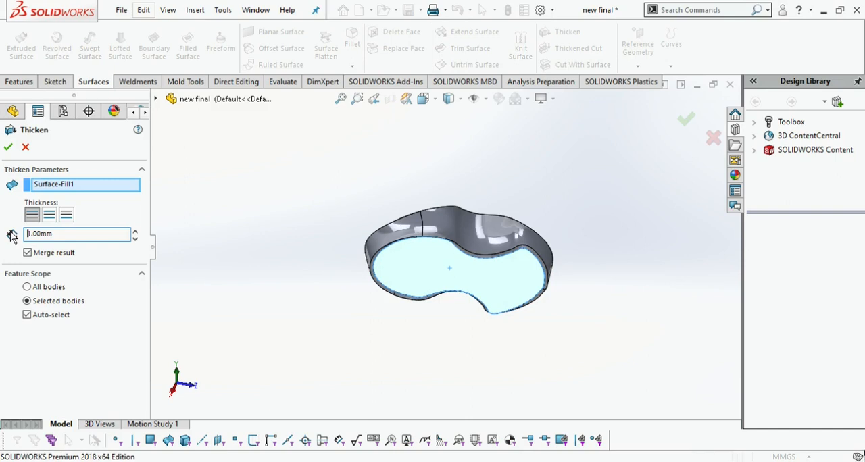
click(28, 151)
Try to fillet the shell's upper side edge with a 2 mm radius
middle_drag(358, 199, 466, 294)
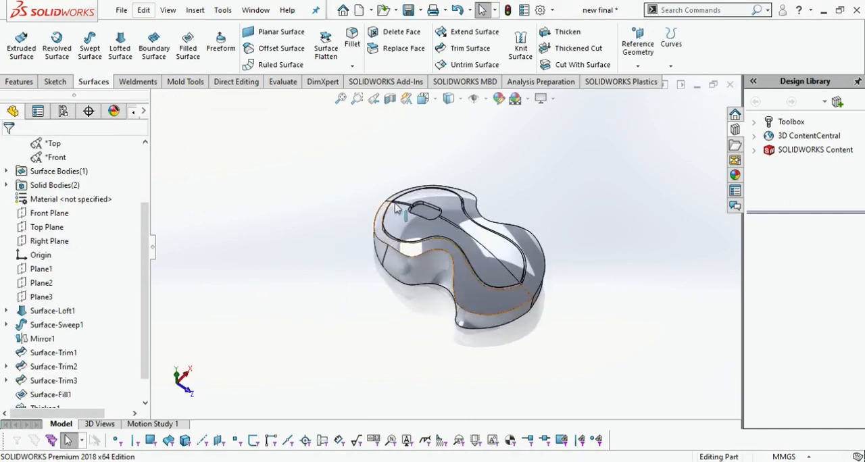
click(358, 52)
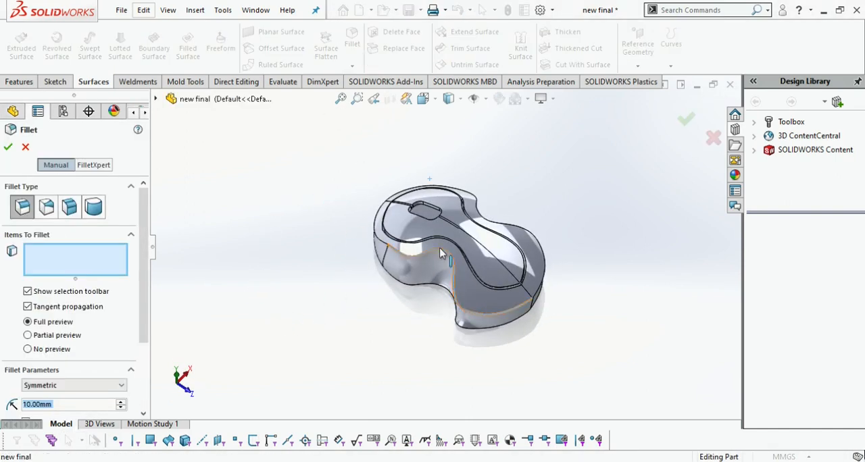
click(405, 326)
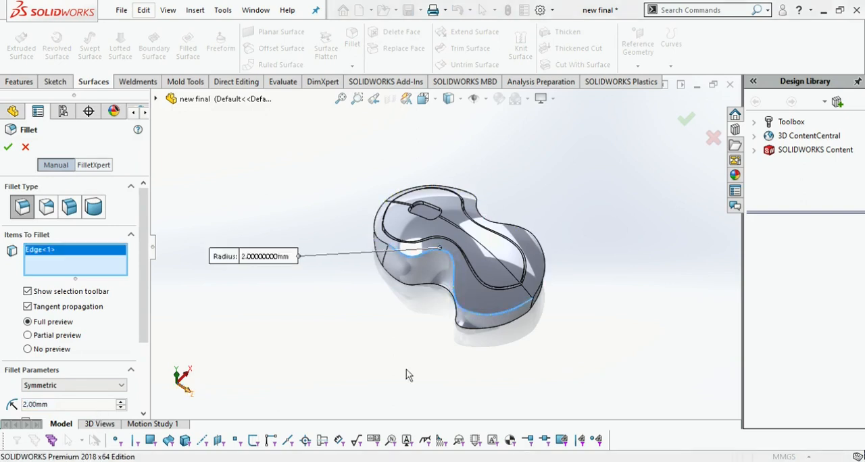
key(Escape)
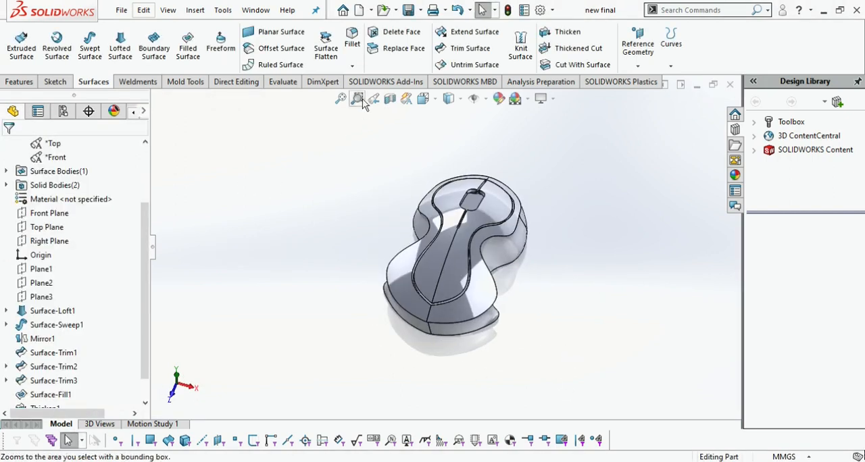
middle_drag(585, 273, 365, 233)
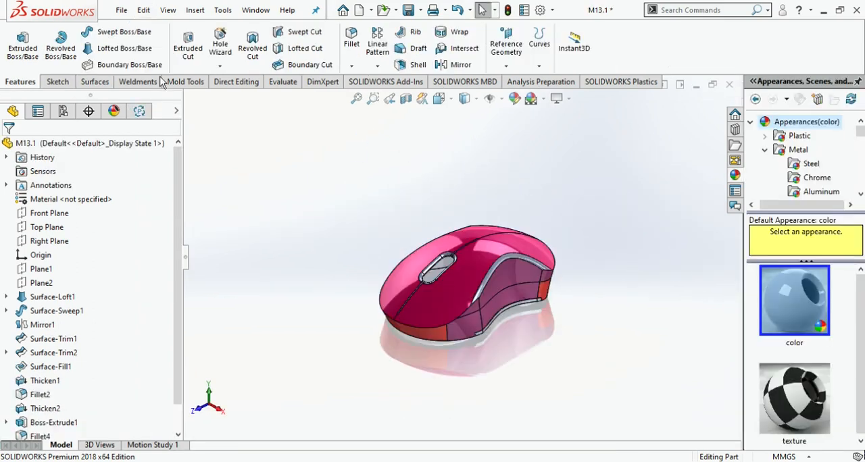
mouse_move(551, 359)
middle_down()
mouse_move(692, 363)
mouse_move(609, 382)
mouse_move(584, 358)
mouse_move(551, 361)
middle_up()
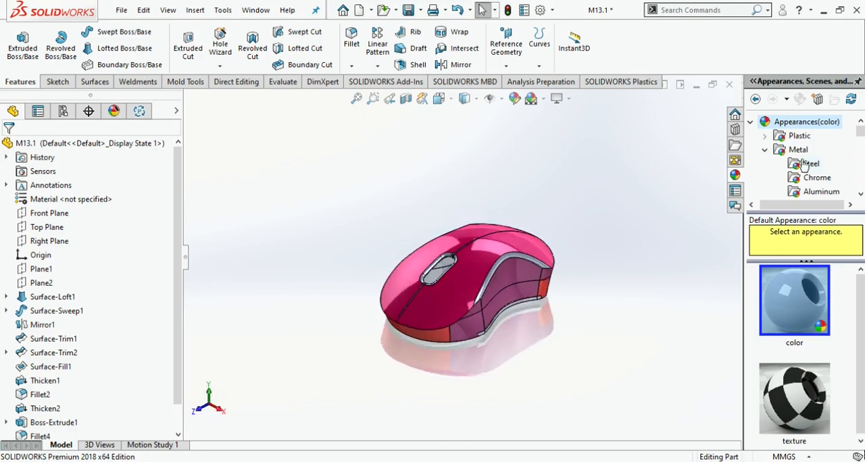